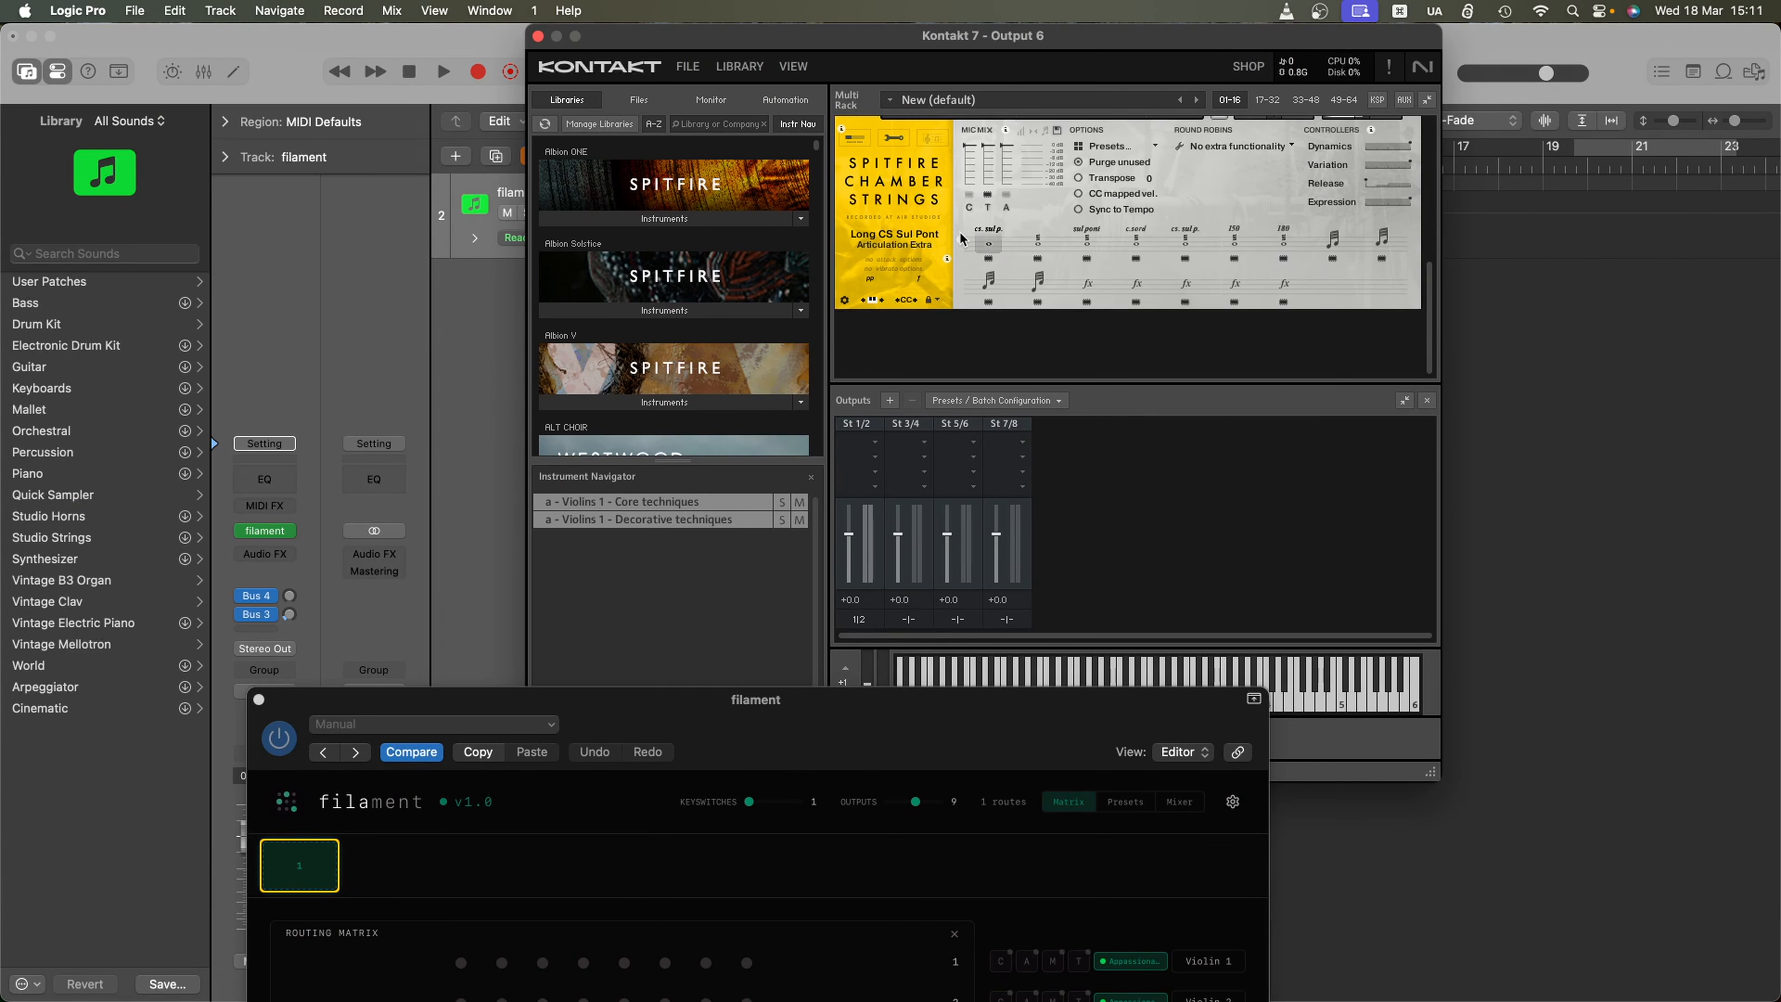
- Examine the articulation locking options of the Violins 1 Core techniques patch and close the Kontakt window
{"action": "scroll", "coordinate": [933, 281], "scroll_direction": "up", "scroll_amount": 5}
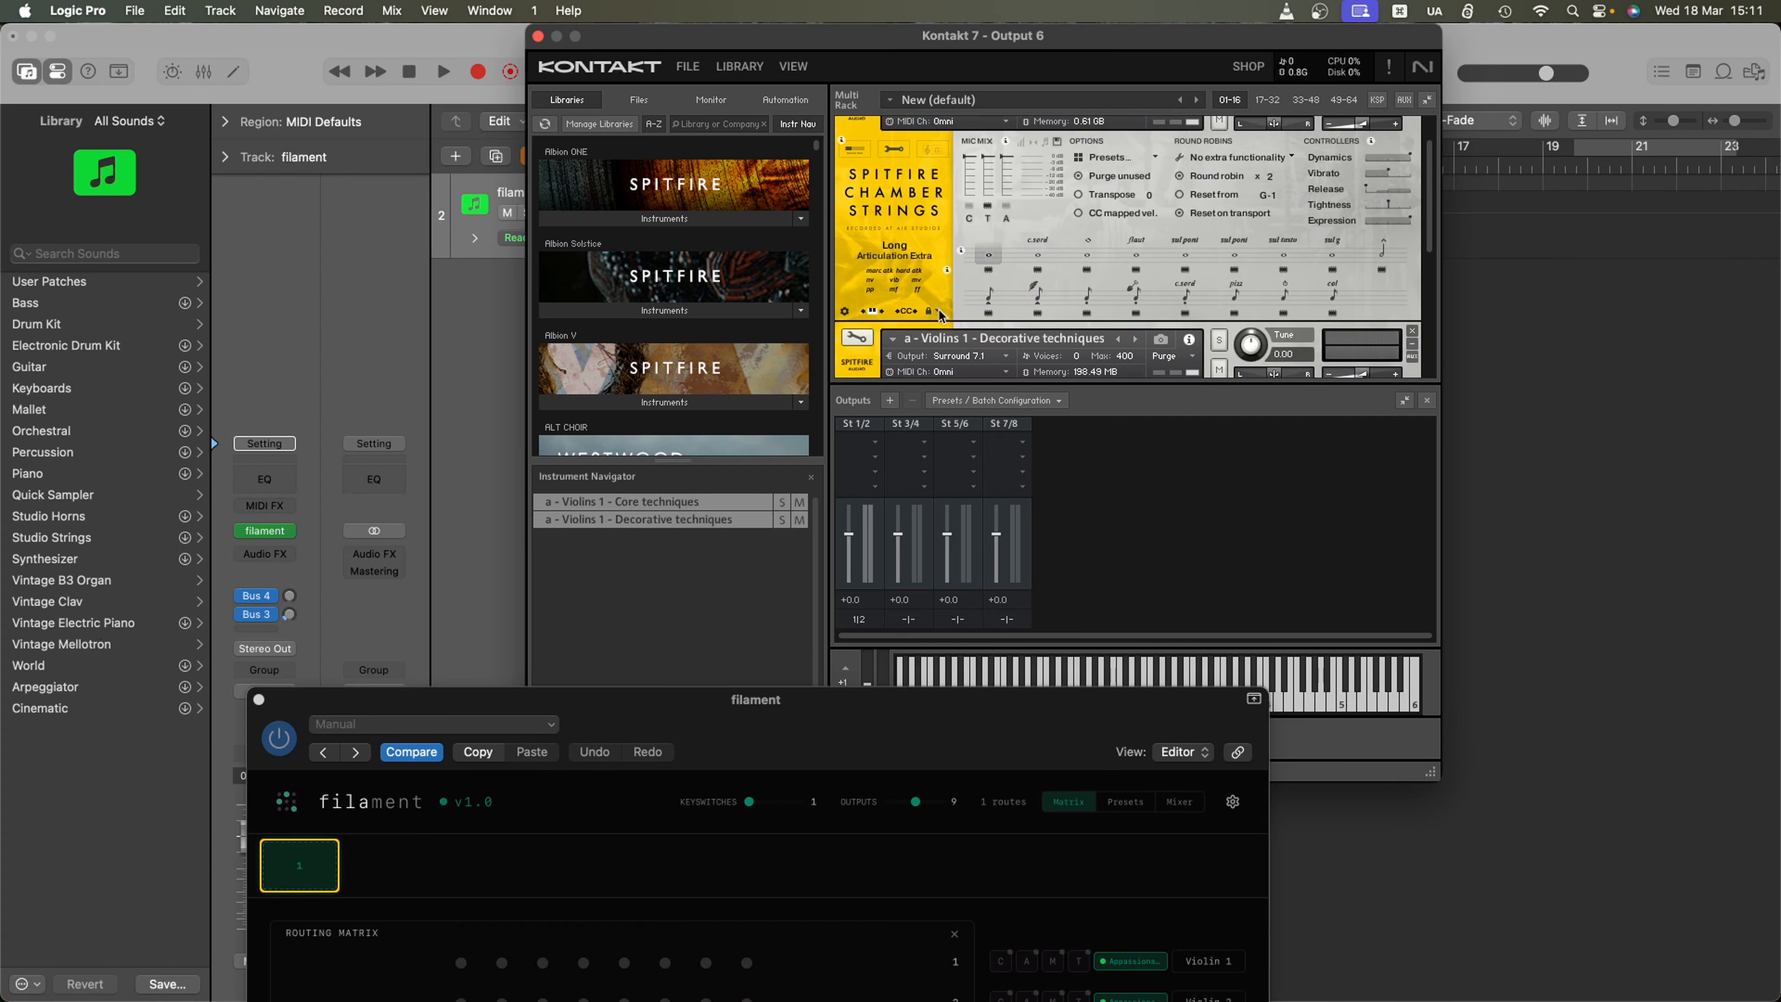
{"action": "left_click", "coordinate": [939, 310]}
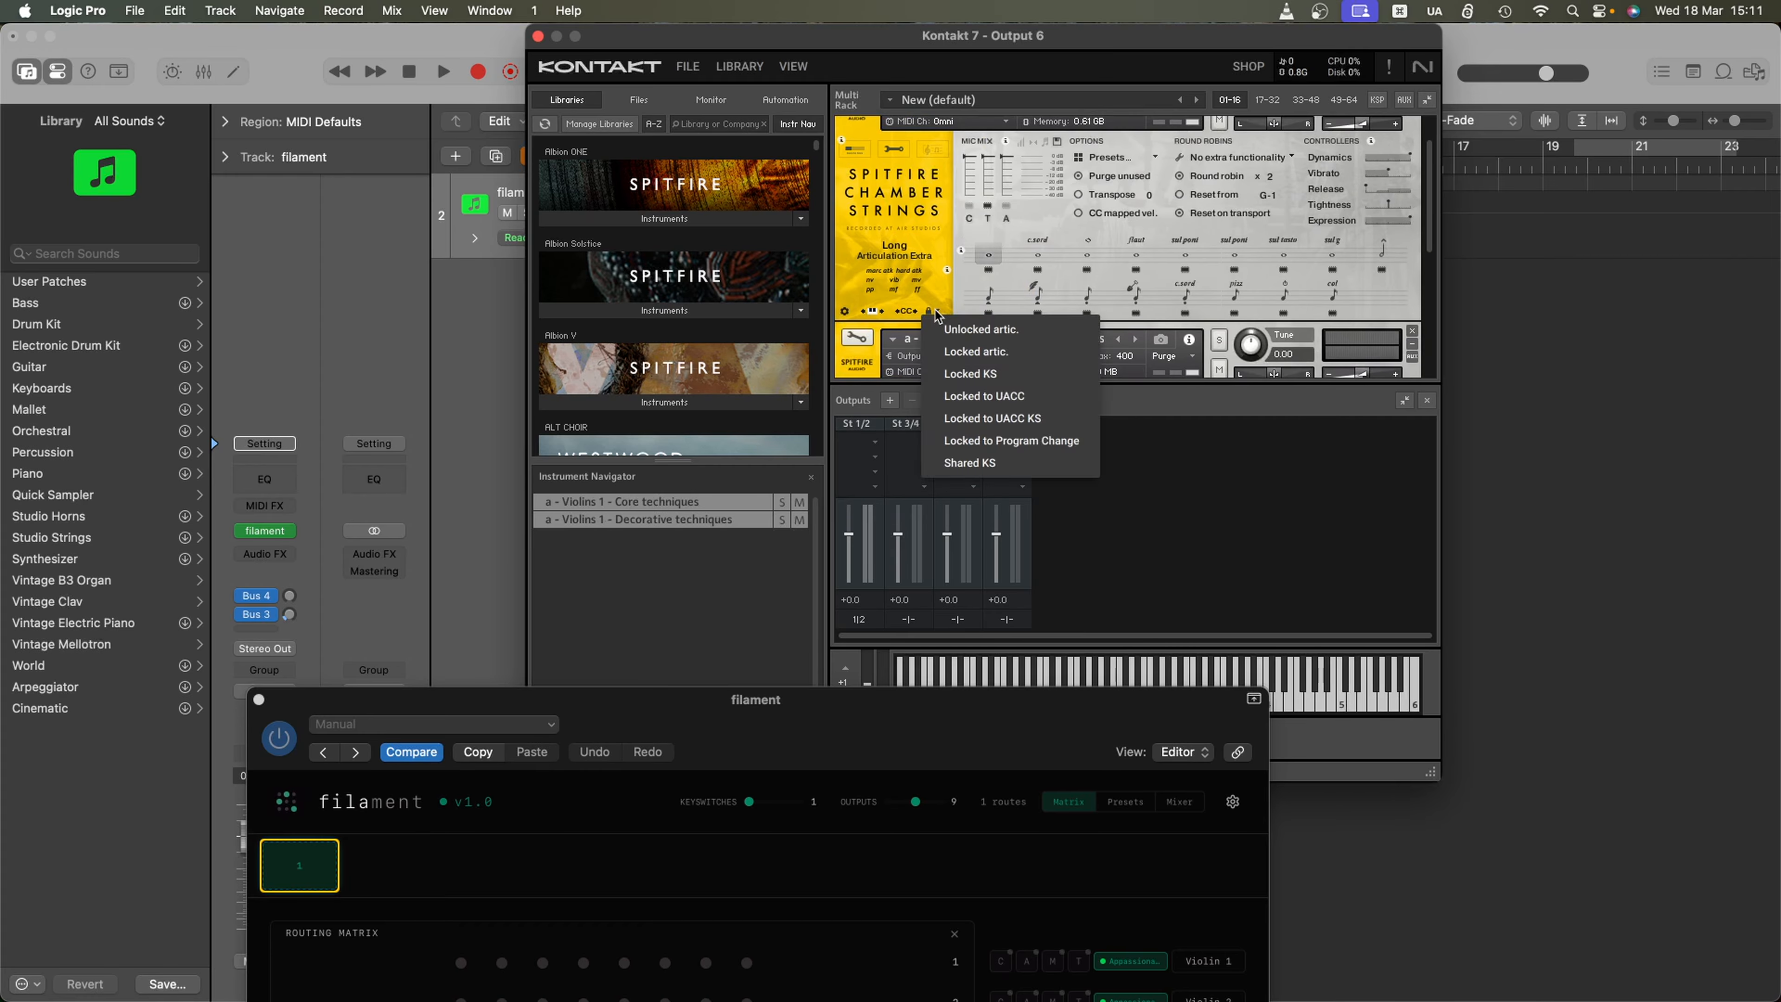
{"action": "left_click", "coordinate": [925, 196]}
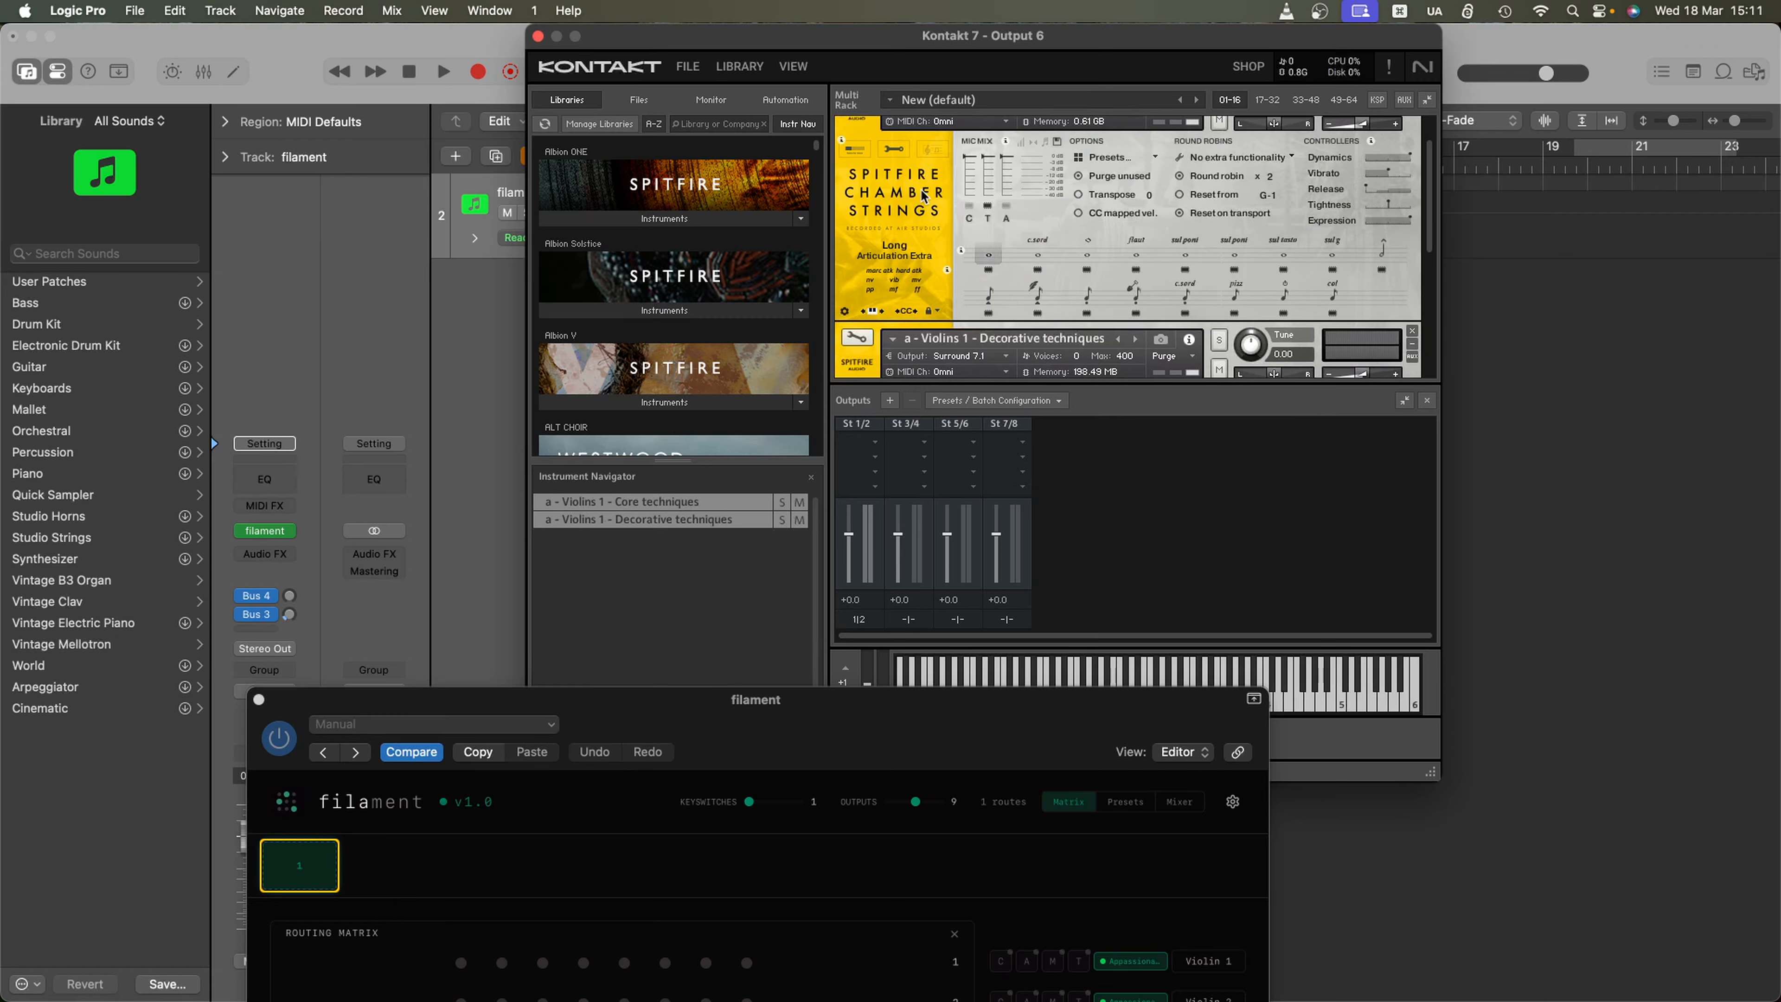
{"action": "left_click", "coordinate": [538, 37]}
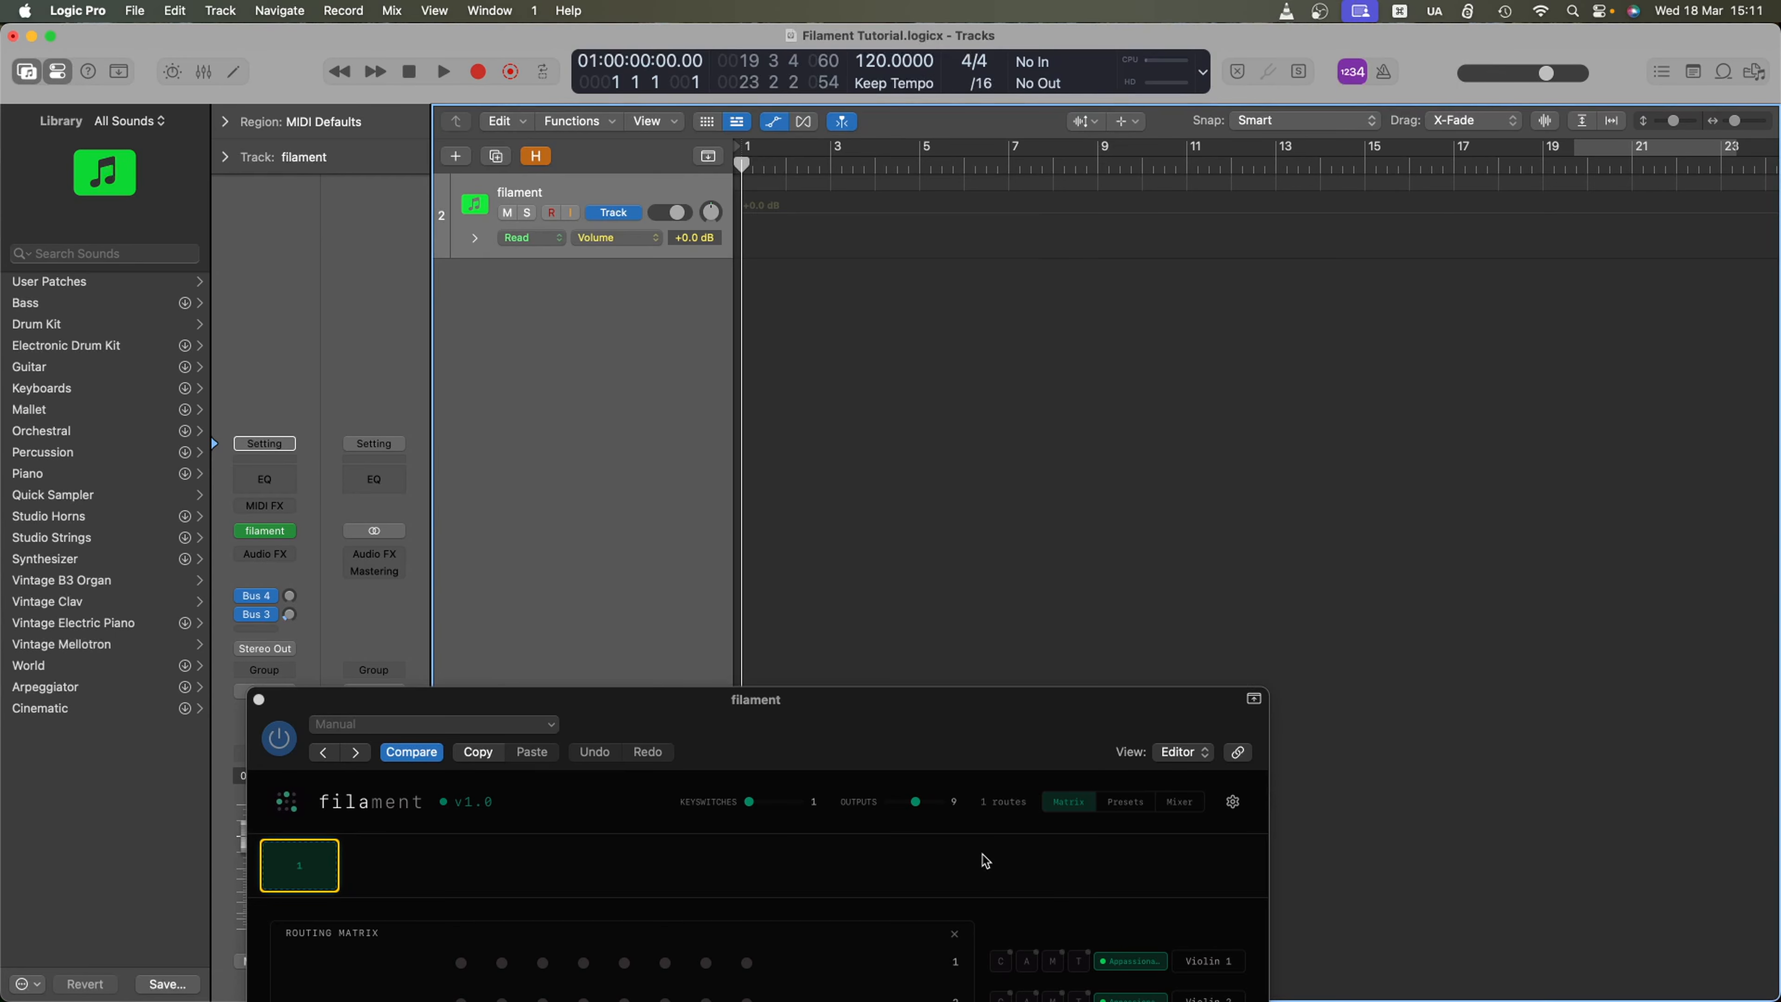
- Turn on the T option for the Ch Vln 2 output and look through its articulation roles, keeping Sustain
{"action": "left_click_drag", "start_coordinate": [891, 738], "coordinate": [921, 160]}
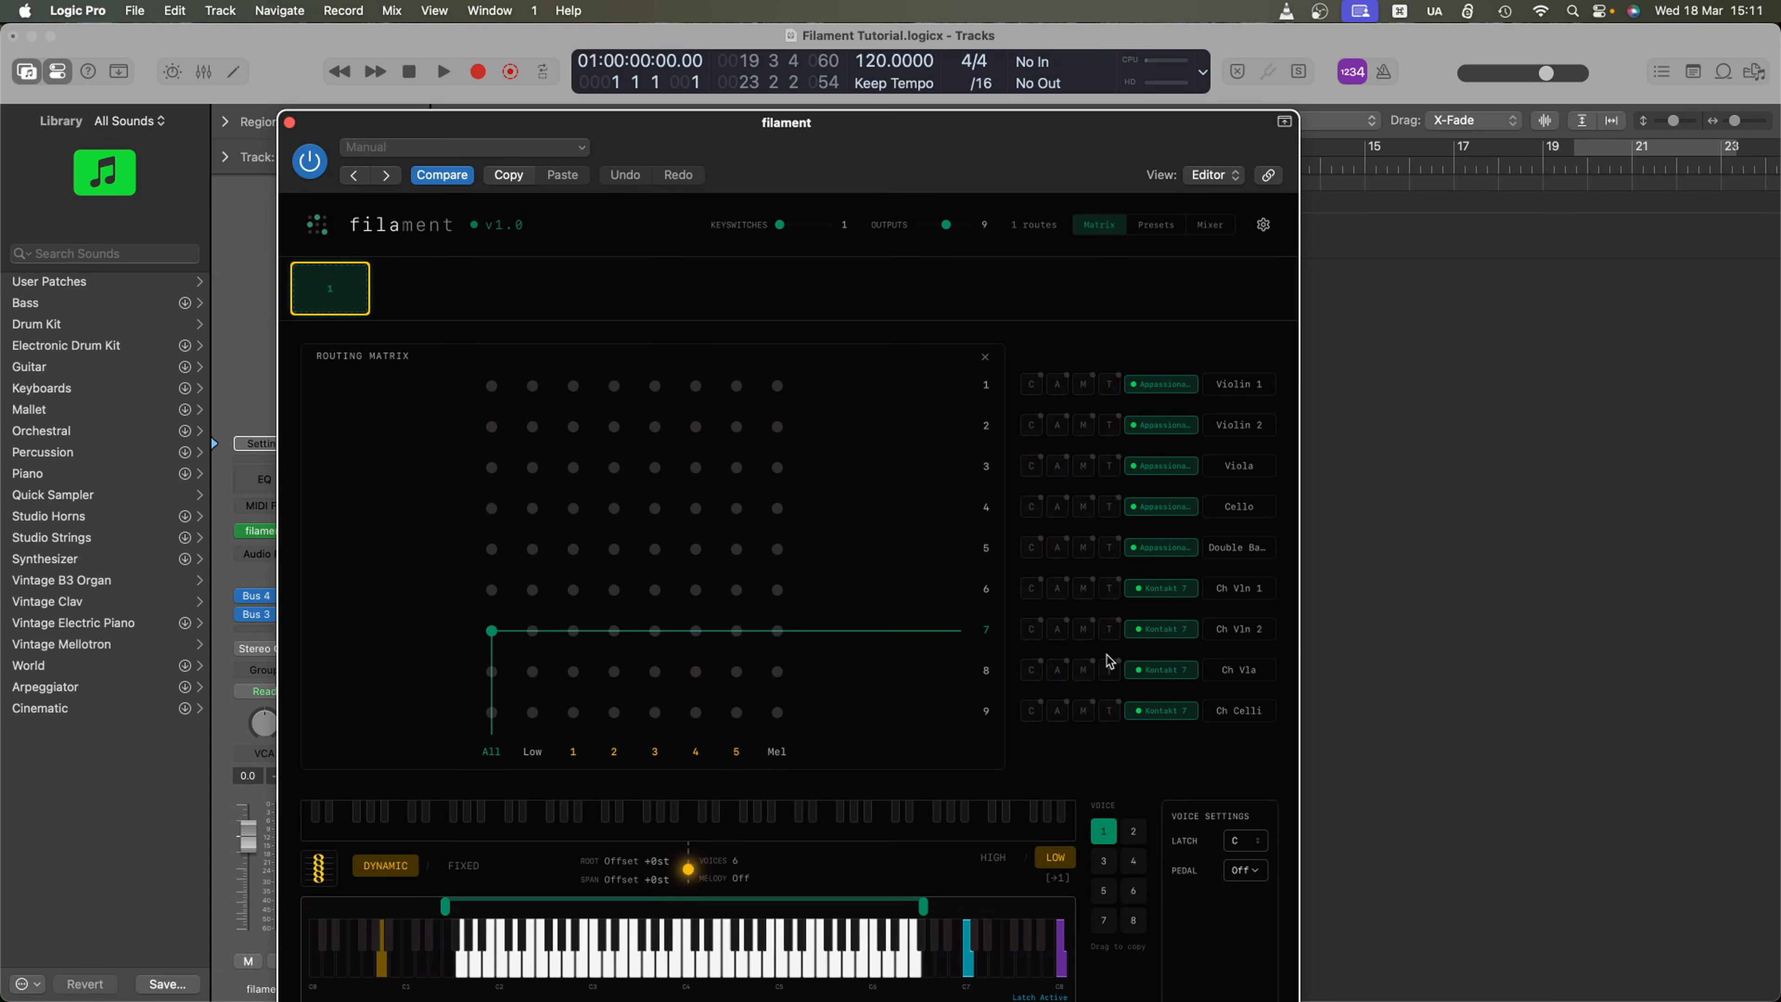
{"action": "left_click", "coordinate": [1111, 629]}
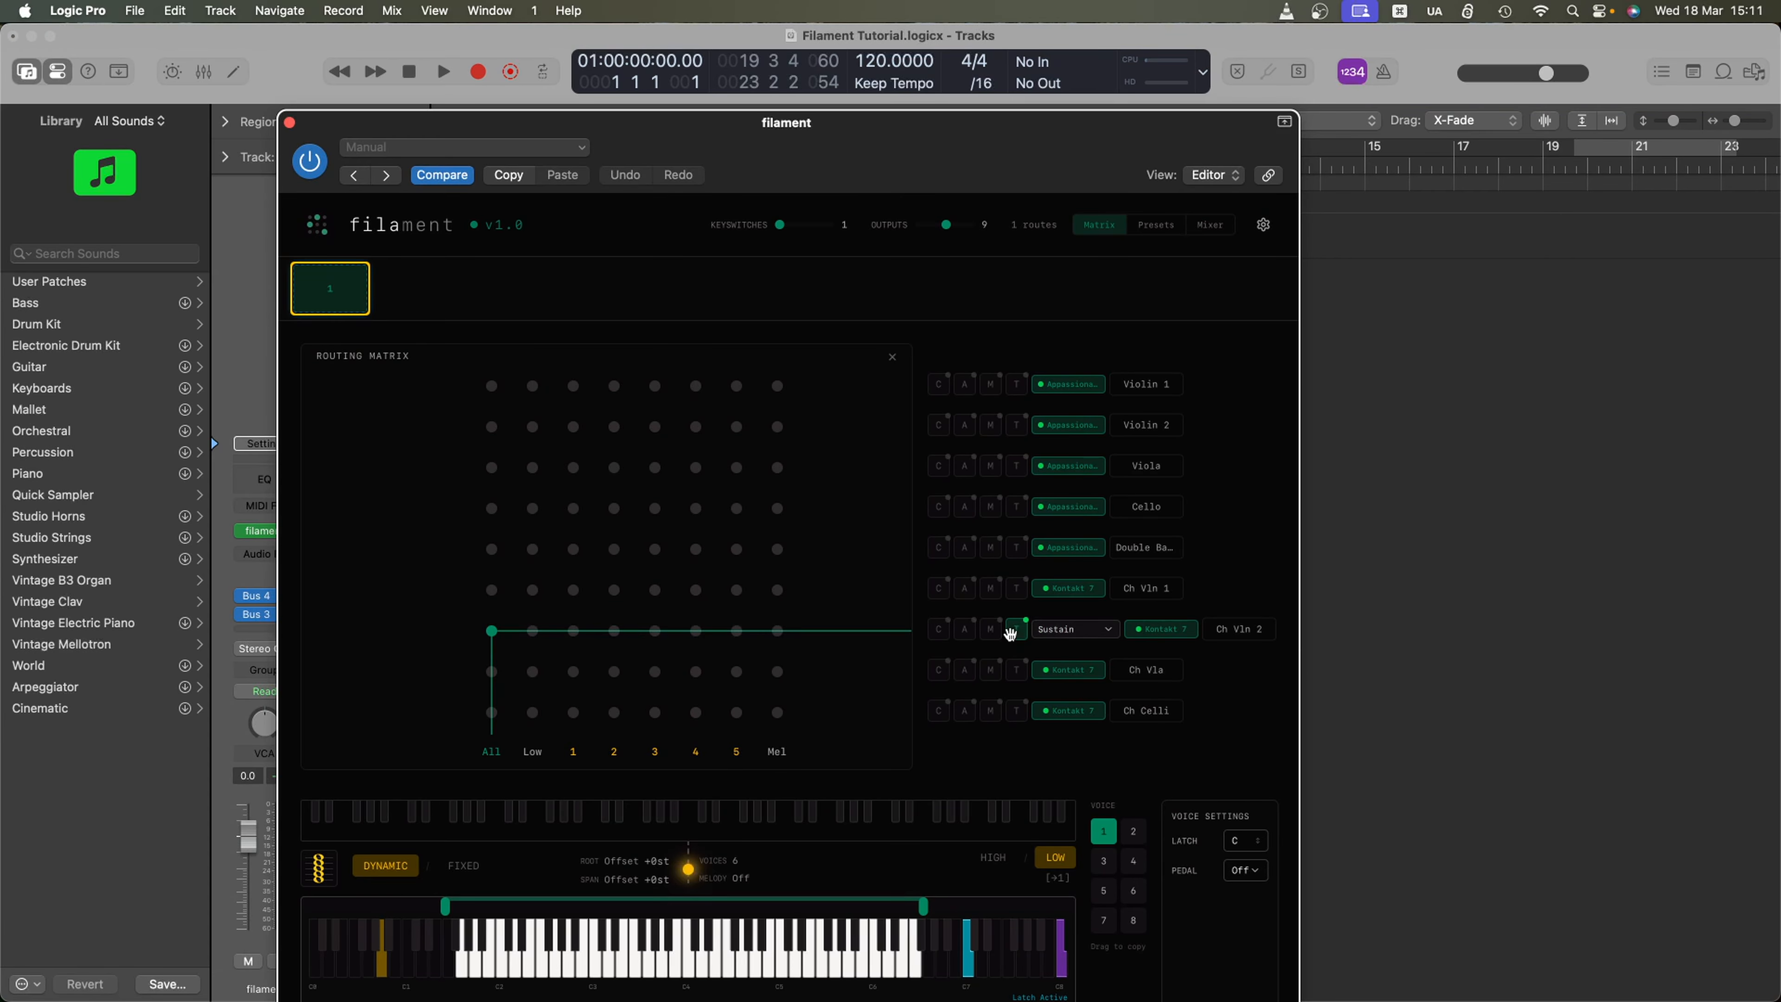
{"action": "left_click", "coordinate": [1084, 631]}
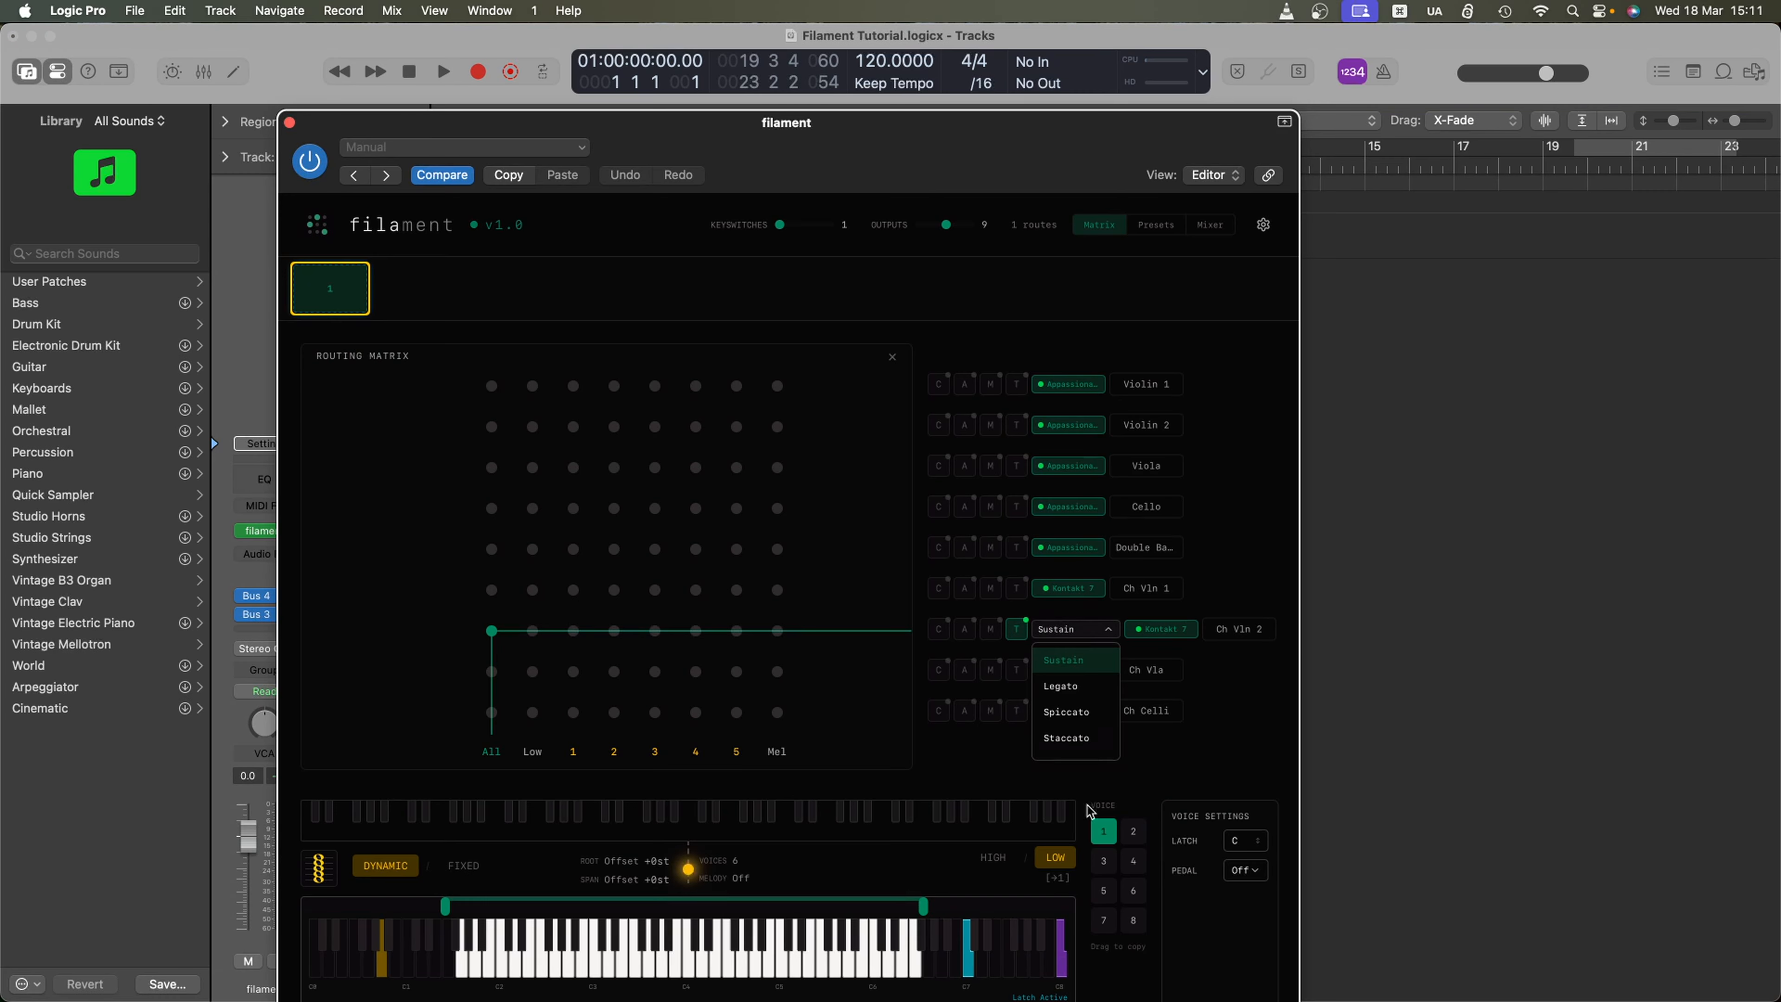
{"action": "scroll", "coordinate": [1079, 688], "scroll_direction": "down", "scroll_amount": 2}
{"action": "scroll", "coordinate": [1078, 685], "scroll_direction": "down", "scroll_amount": 5}
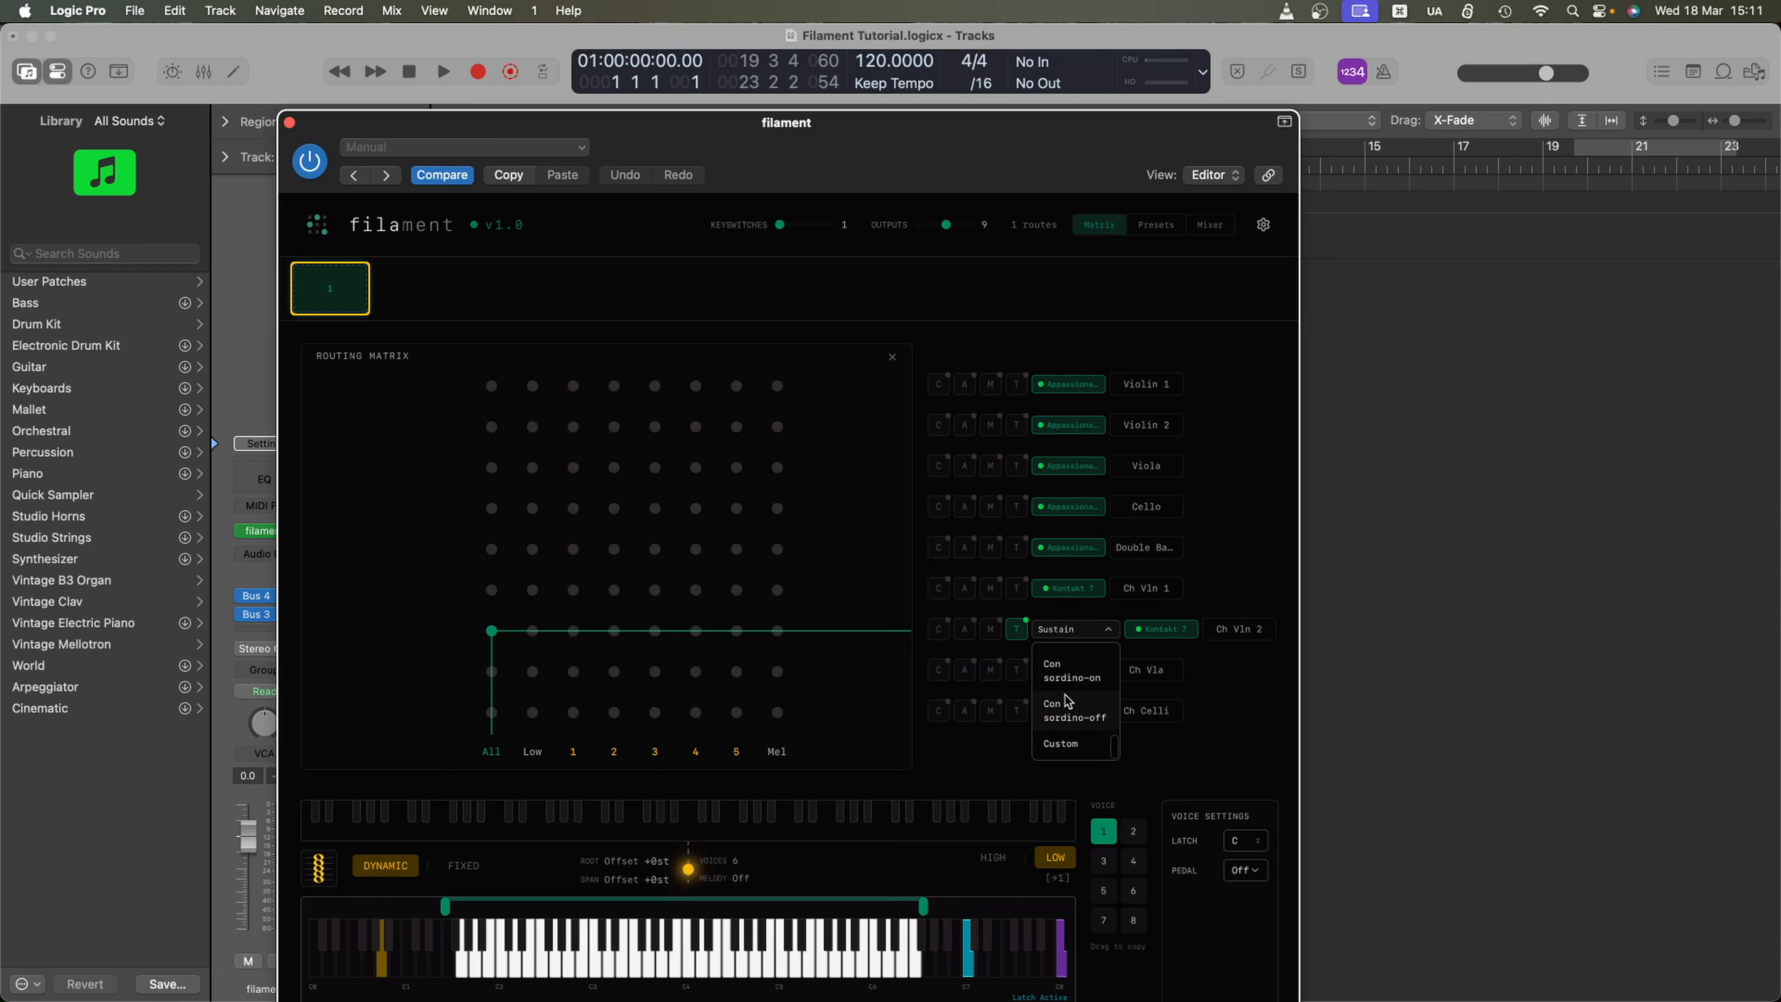
{"action": "scroll", "coordinate": [1066, 700], "scroll_direction": "up", "scroll_amount": 5}
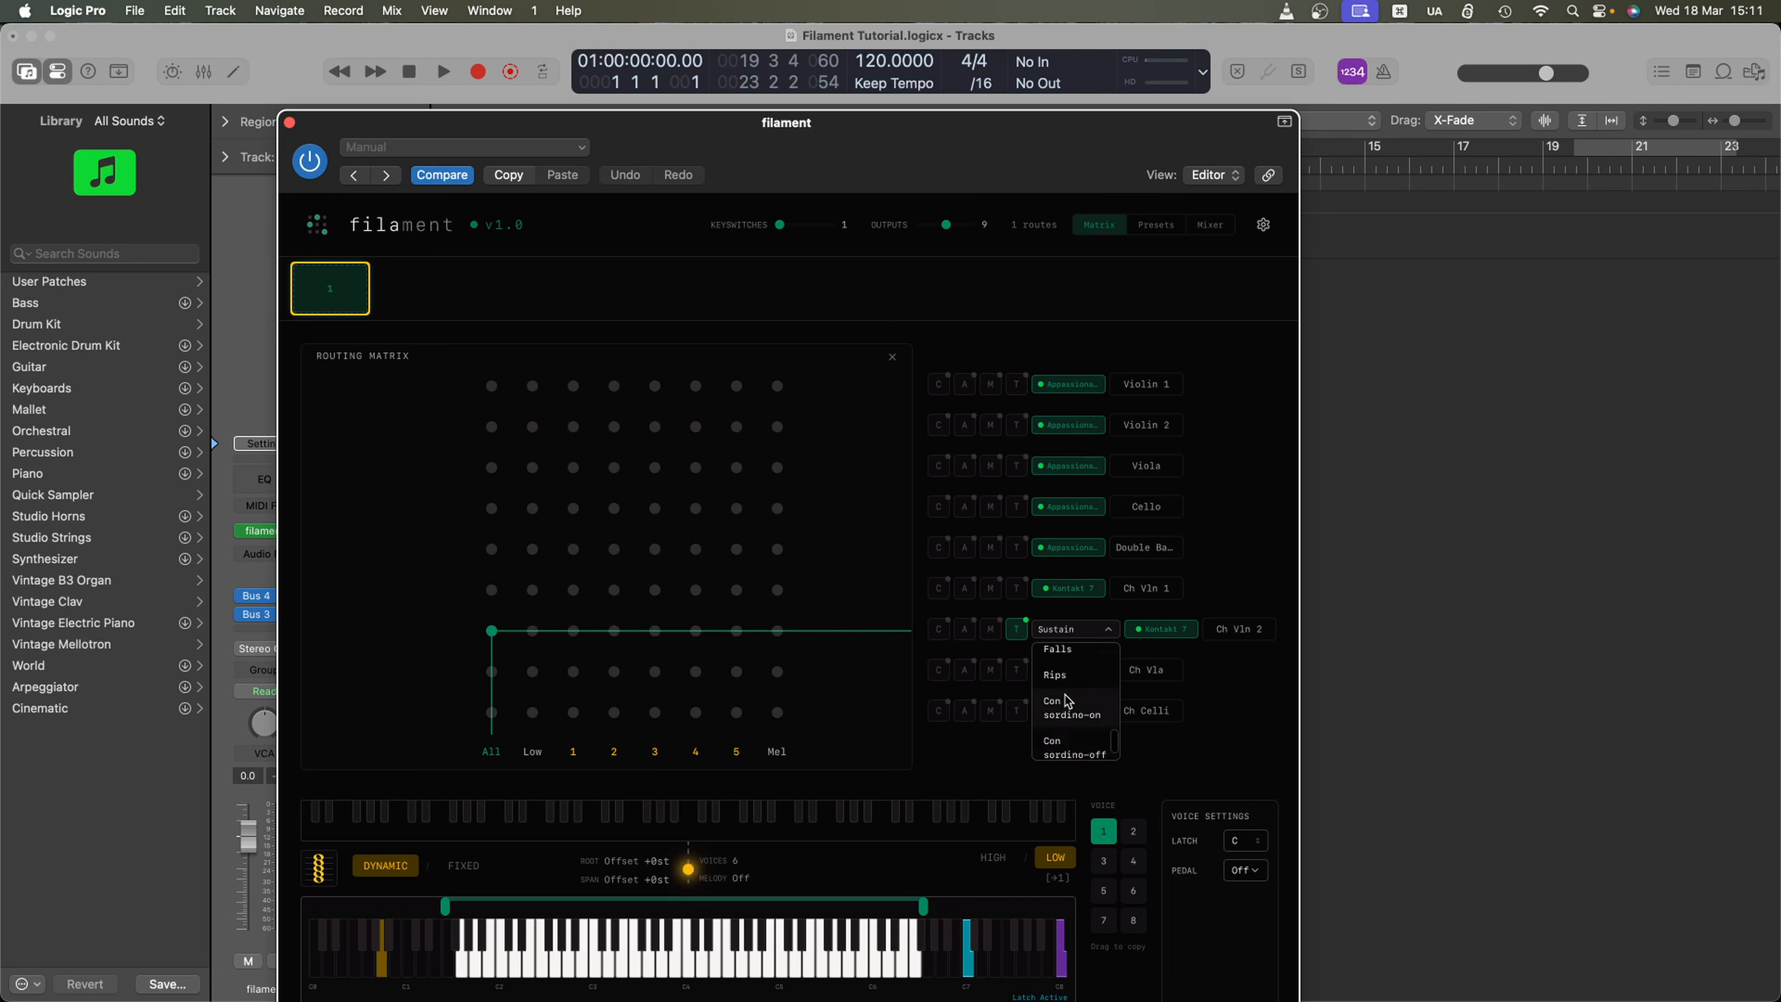
{"action": "scroll", "coordinate": [1067, 700], "scroll_direction": "up", "scroll_amount": 3}
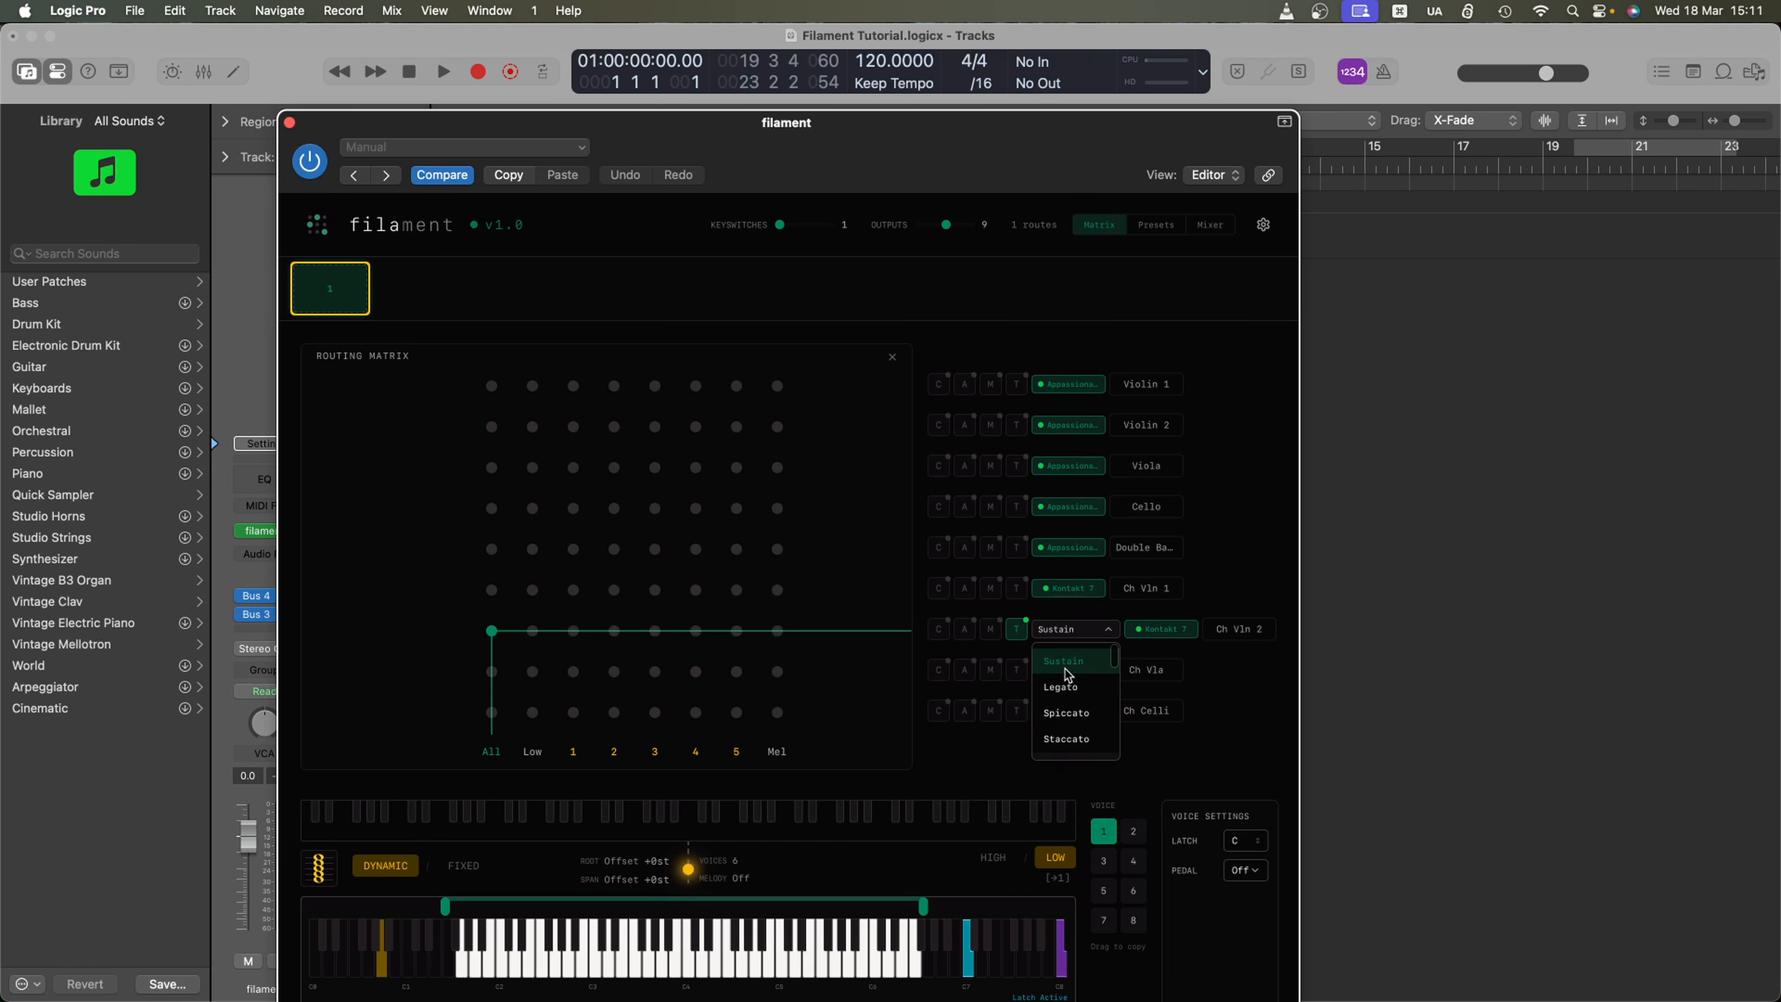
{"action": "left_click", "coordinate": [1251, 597]}
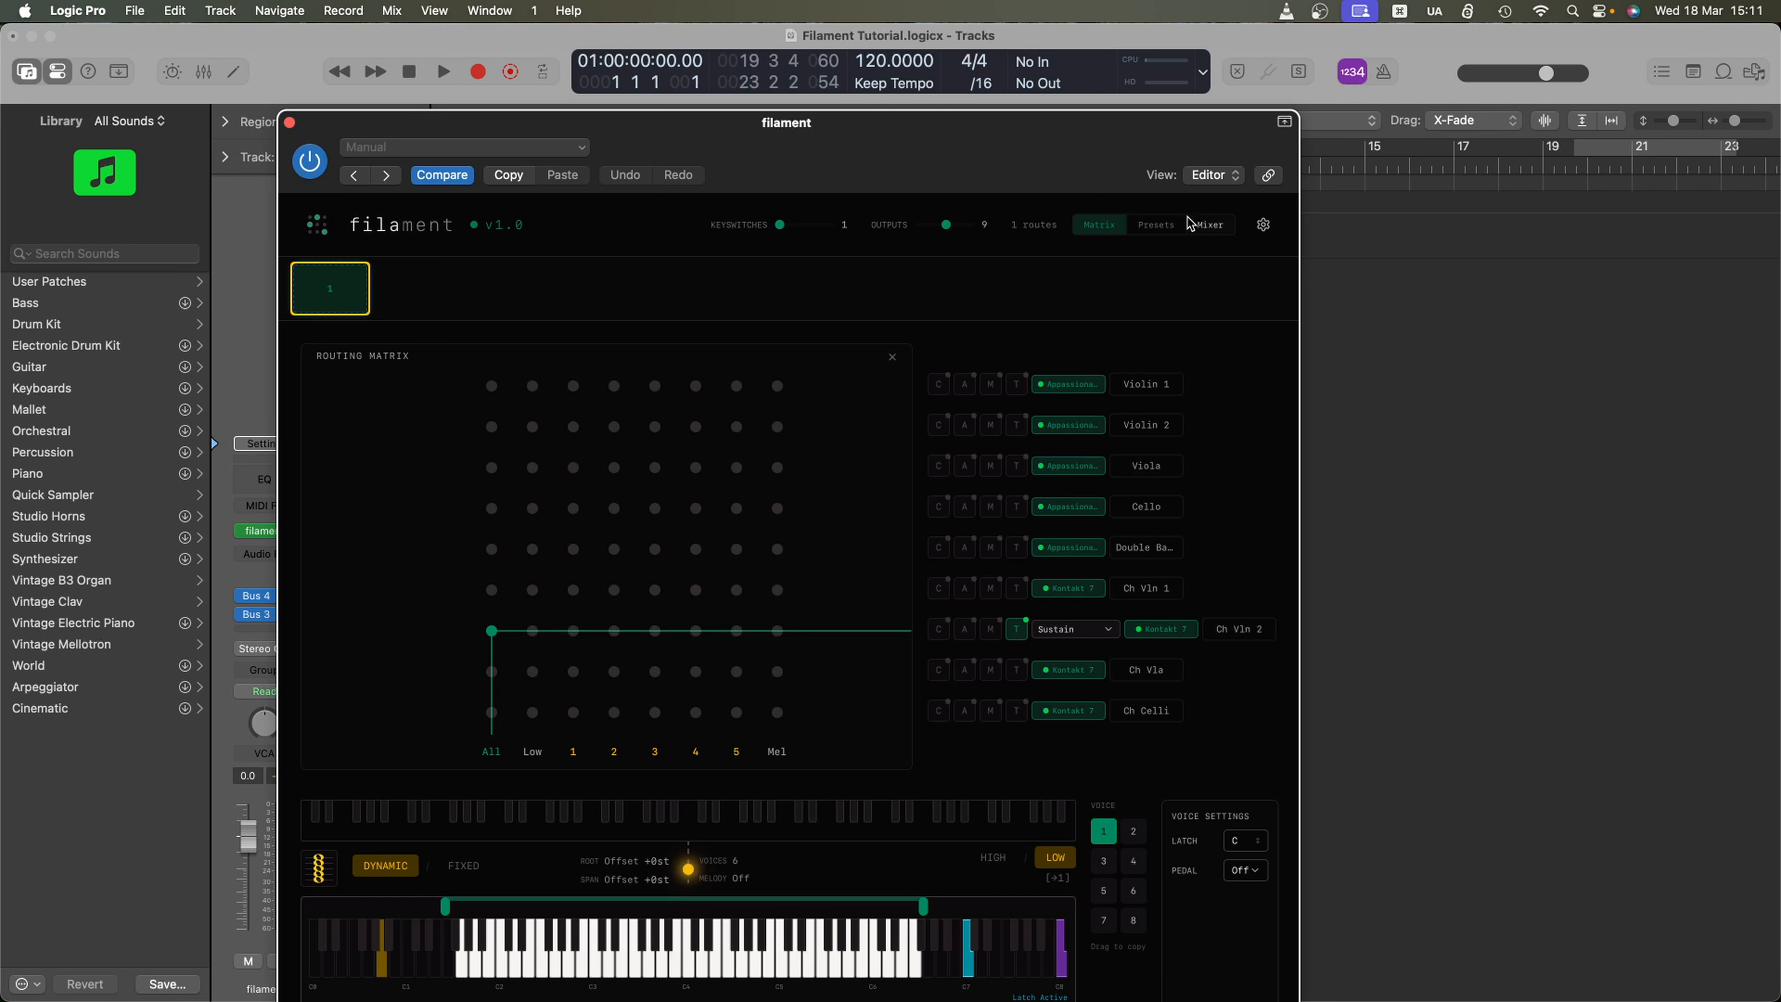
- Open the Ch Vln 1 articulation map from the mixer, add a keyswitch entry to Sustain and check its available MIDI types
{"action": "left_click", "coordinate": [1210, 226]}
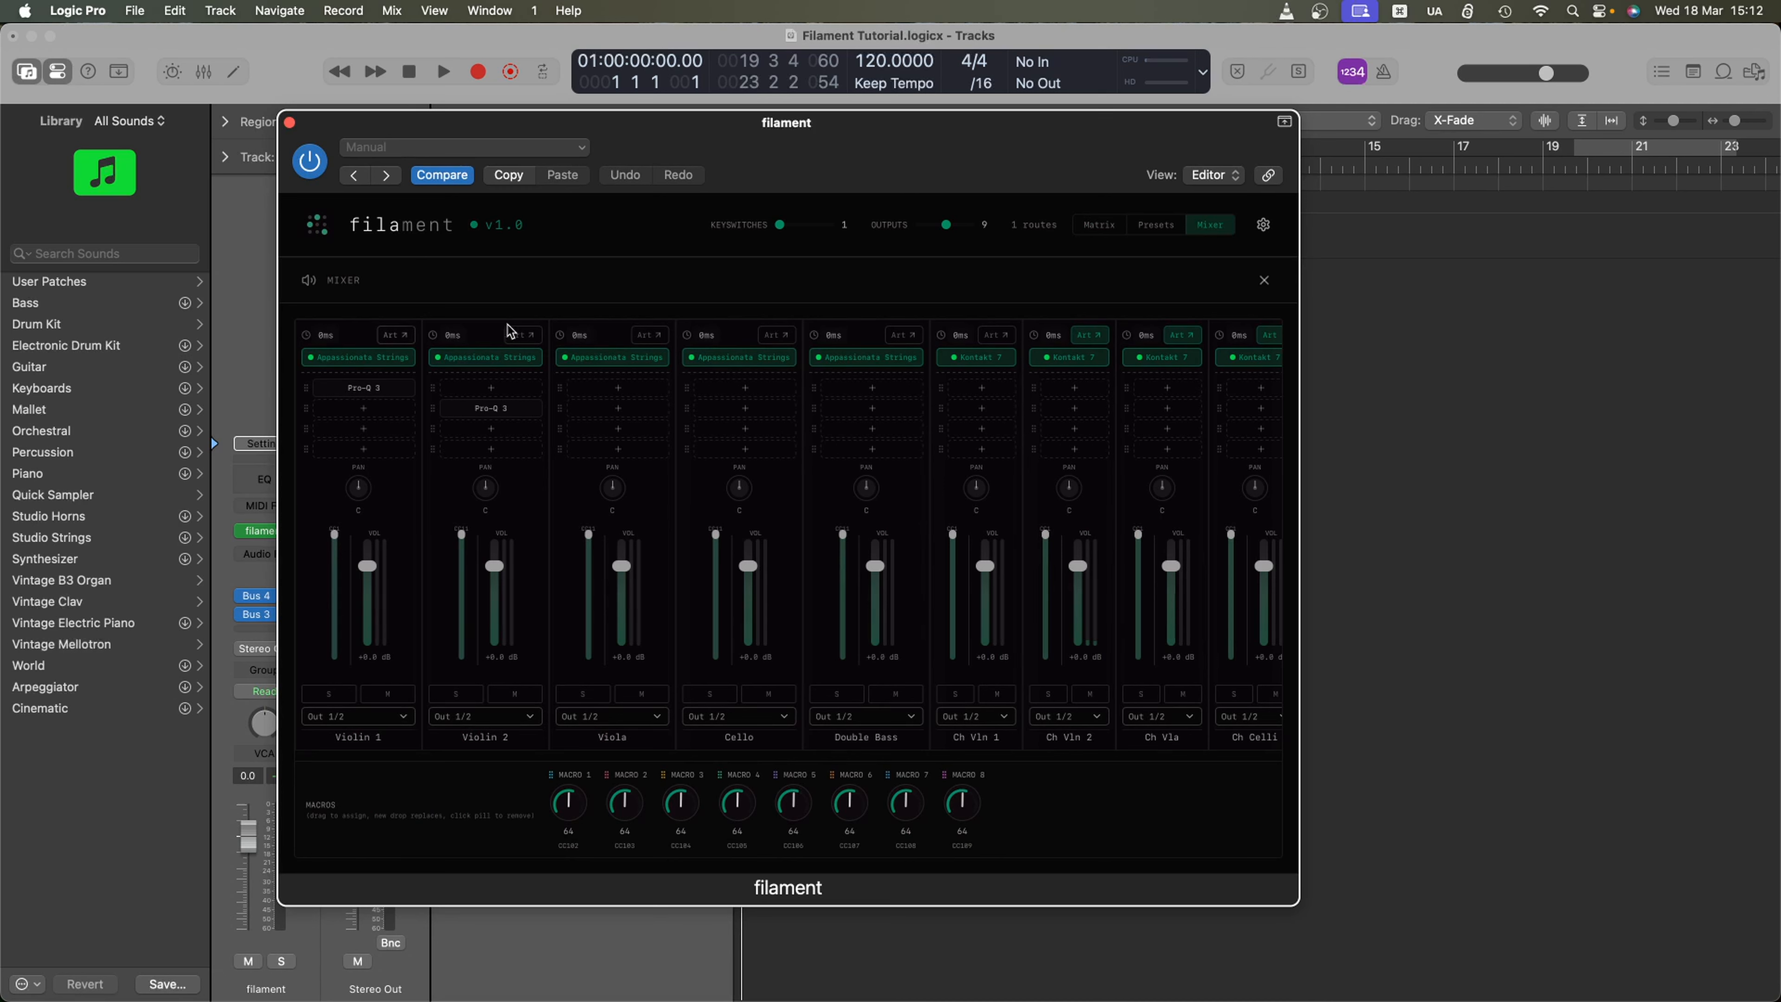
{"action": "scroll", "coordinate": [673, 333], "scroll_direction": "right", "scroll_amount": 2}
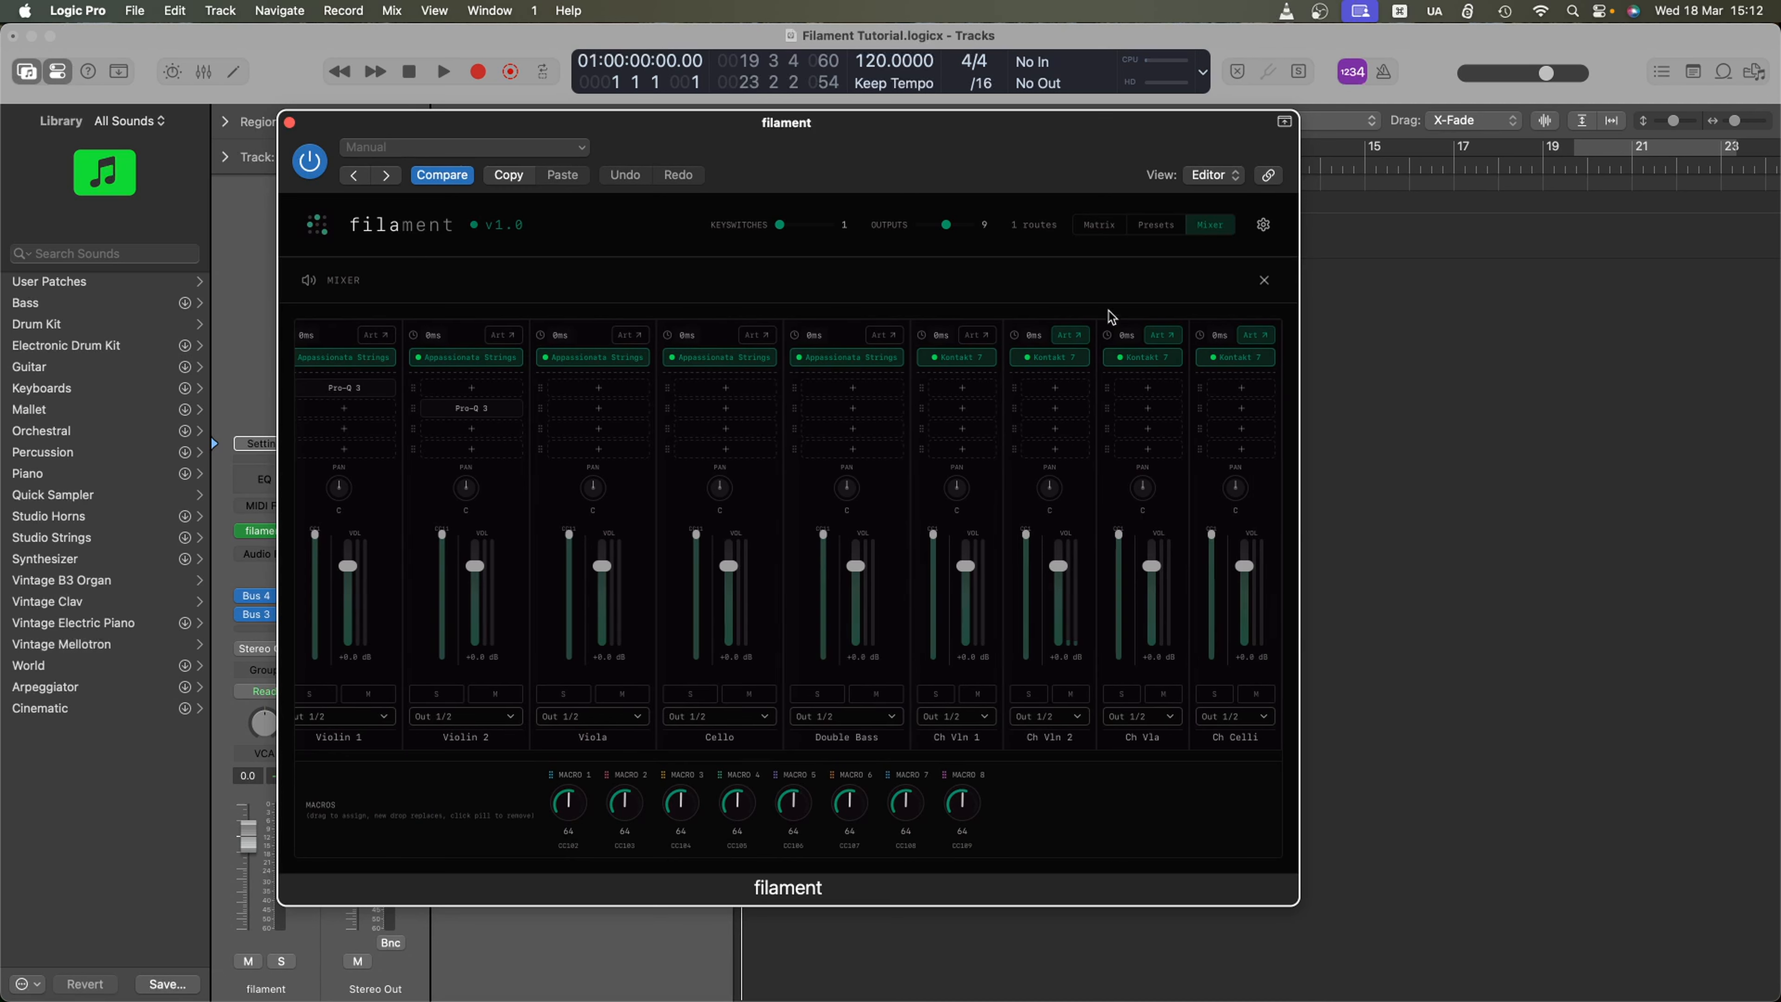
{"action": "left_click", "coordinate": [977, 335]}
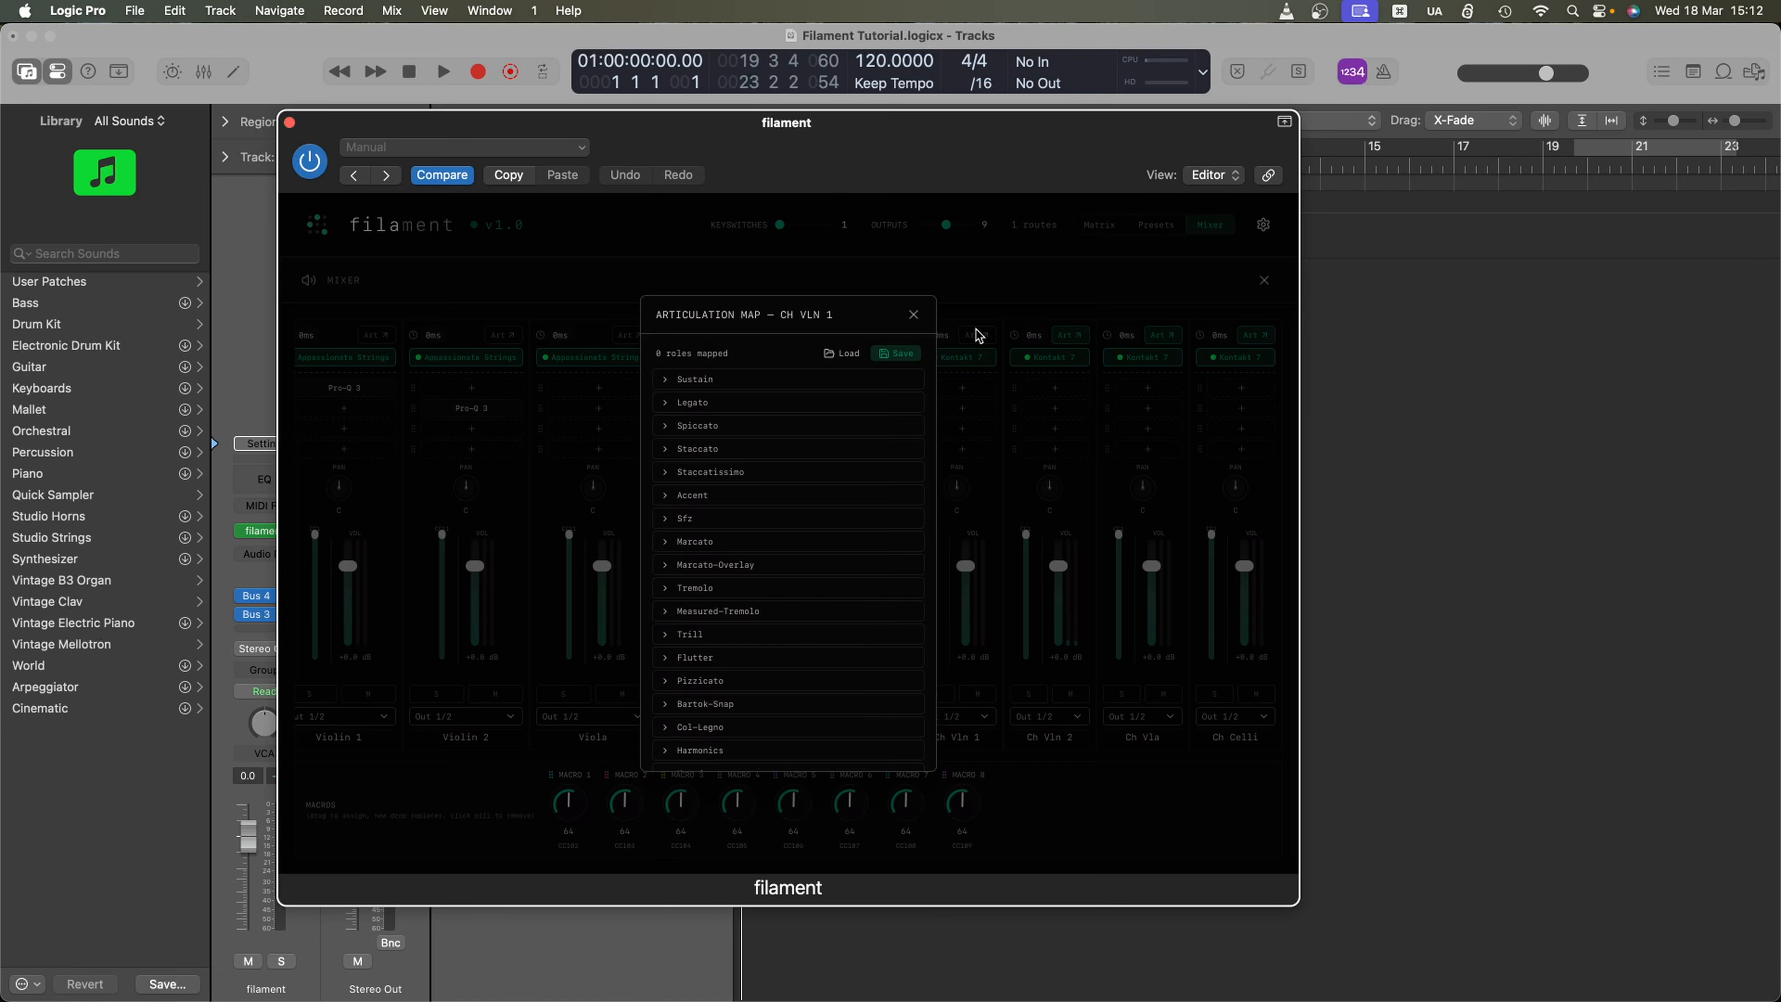
{"action": "left_click", "coordinate": [671, 379]}
{"action": "left_click", "coordinate": [710, 407]}
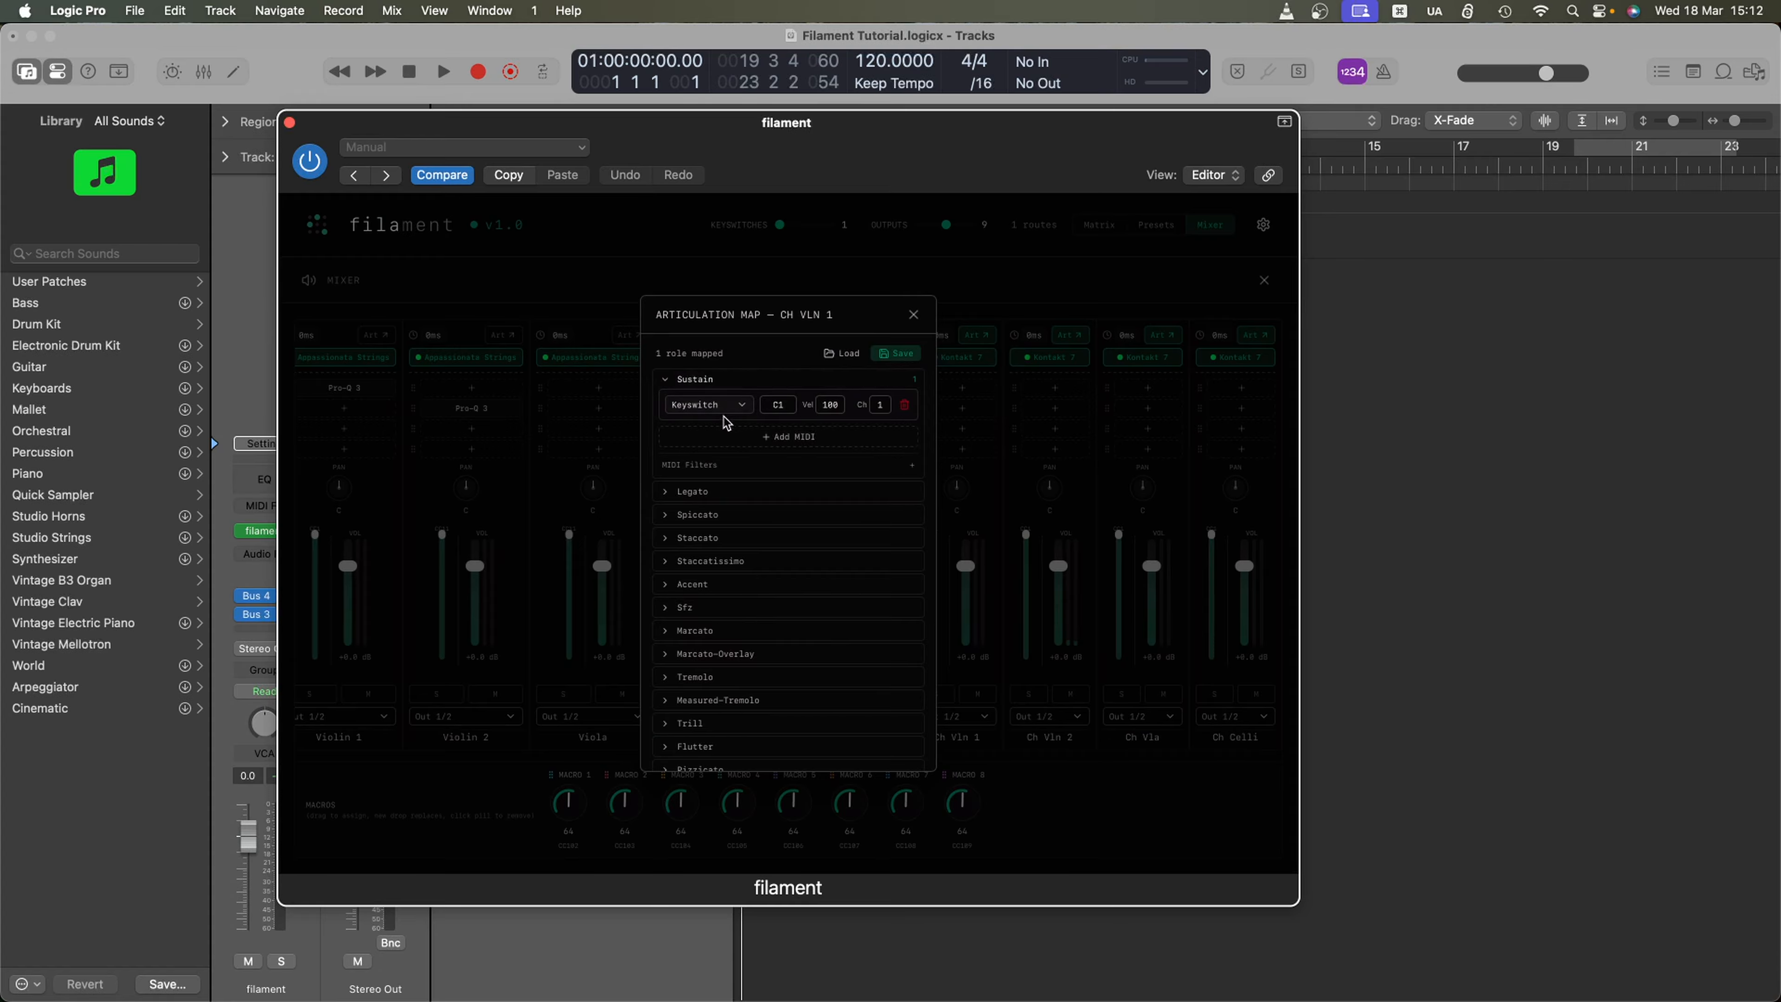
{"action": "left_click", "coordinate": [711, 404]}
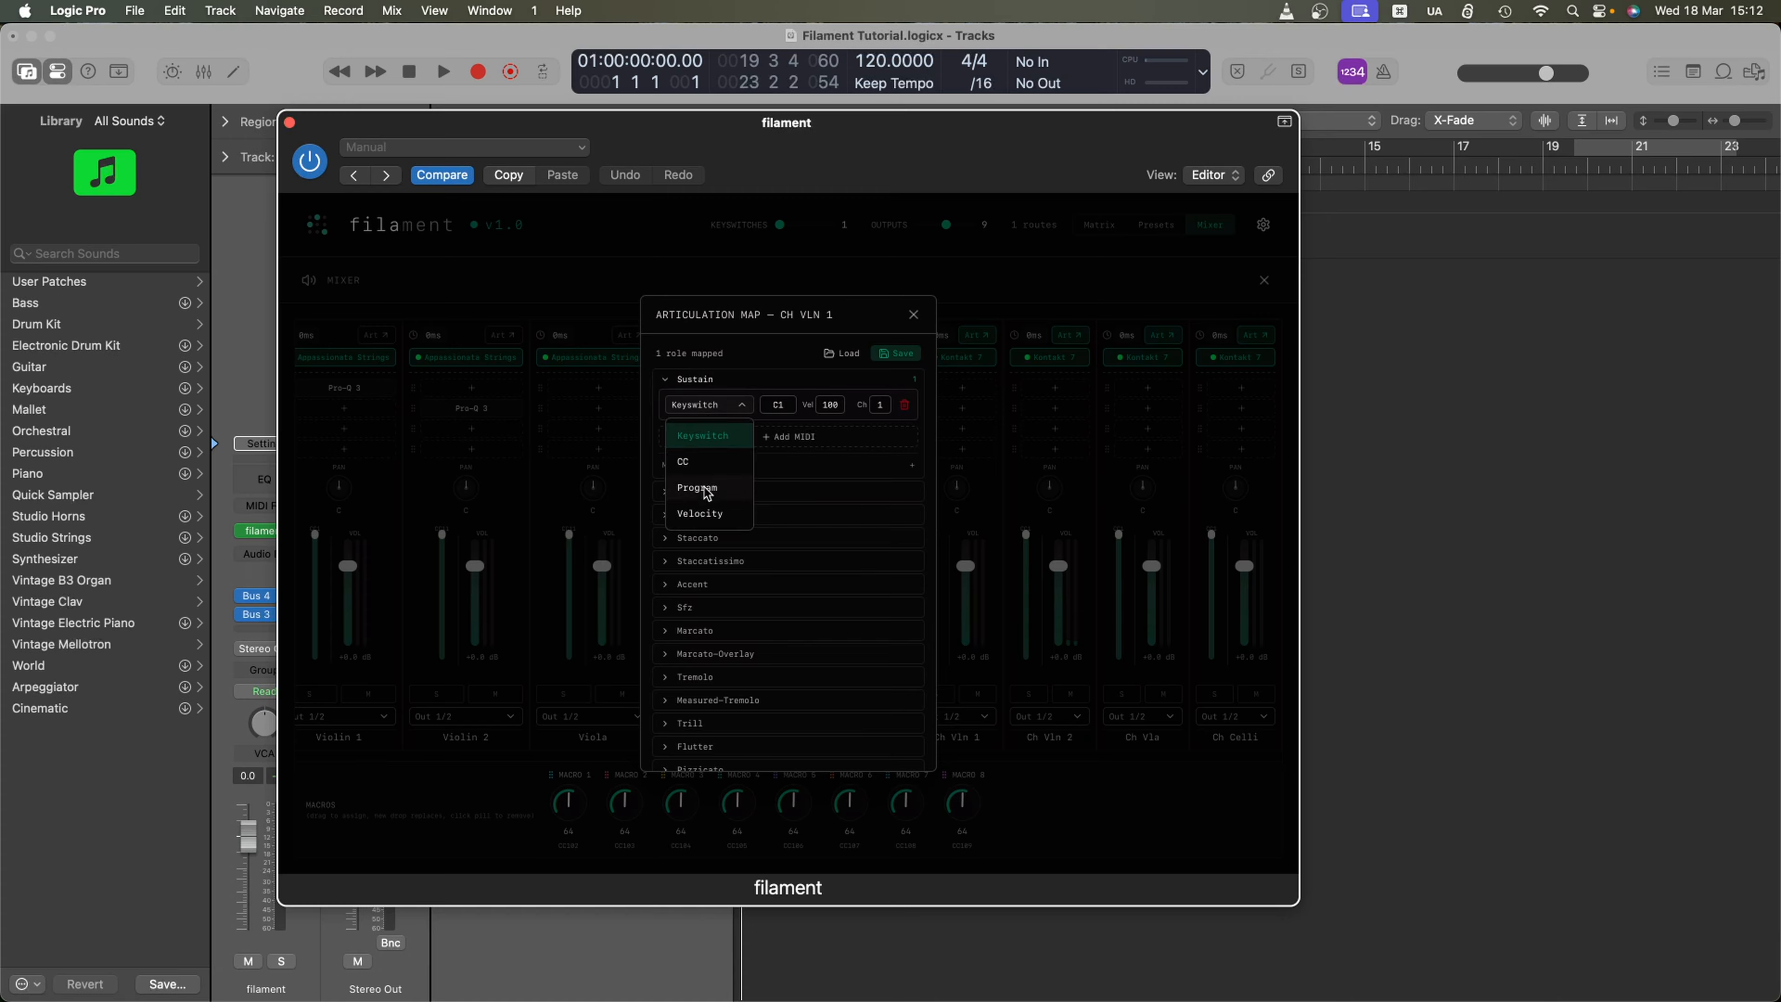
{"action": "left_click", "coordinate": [729, 374]}
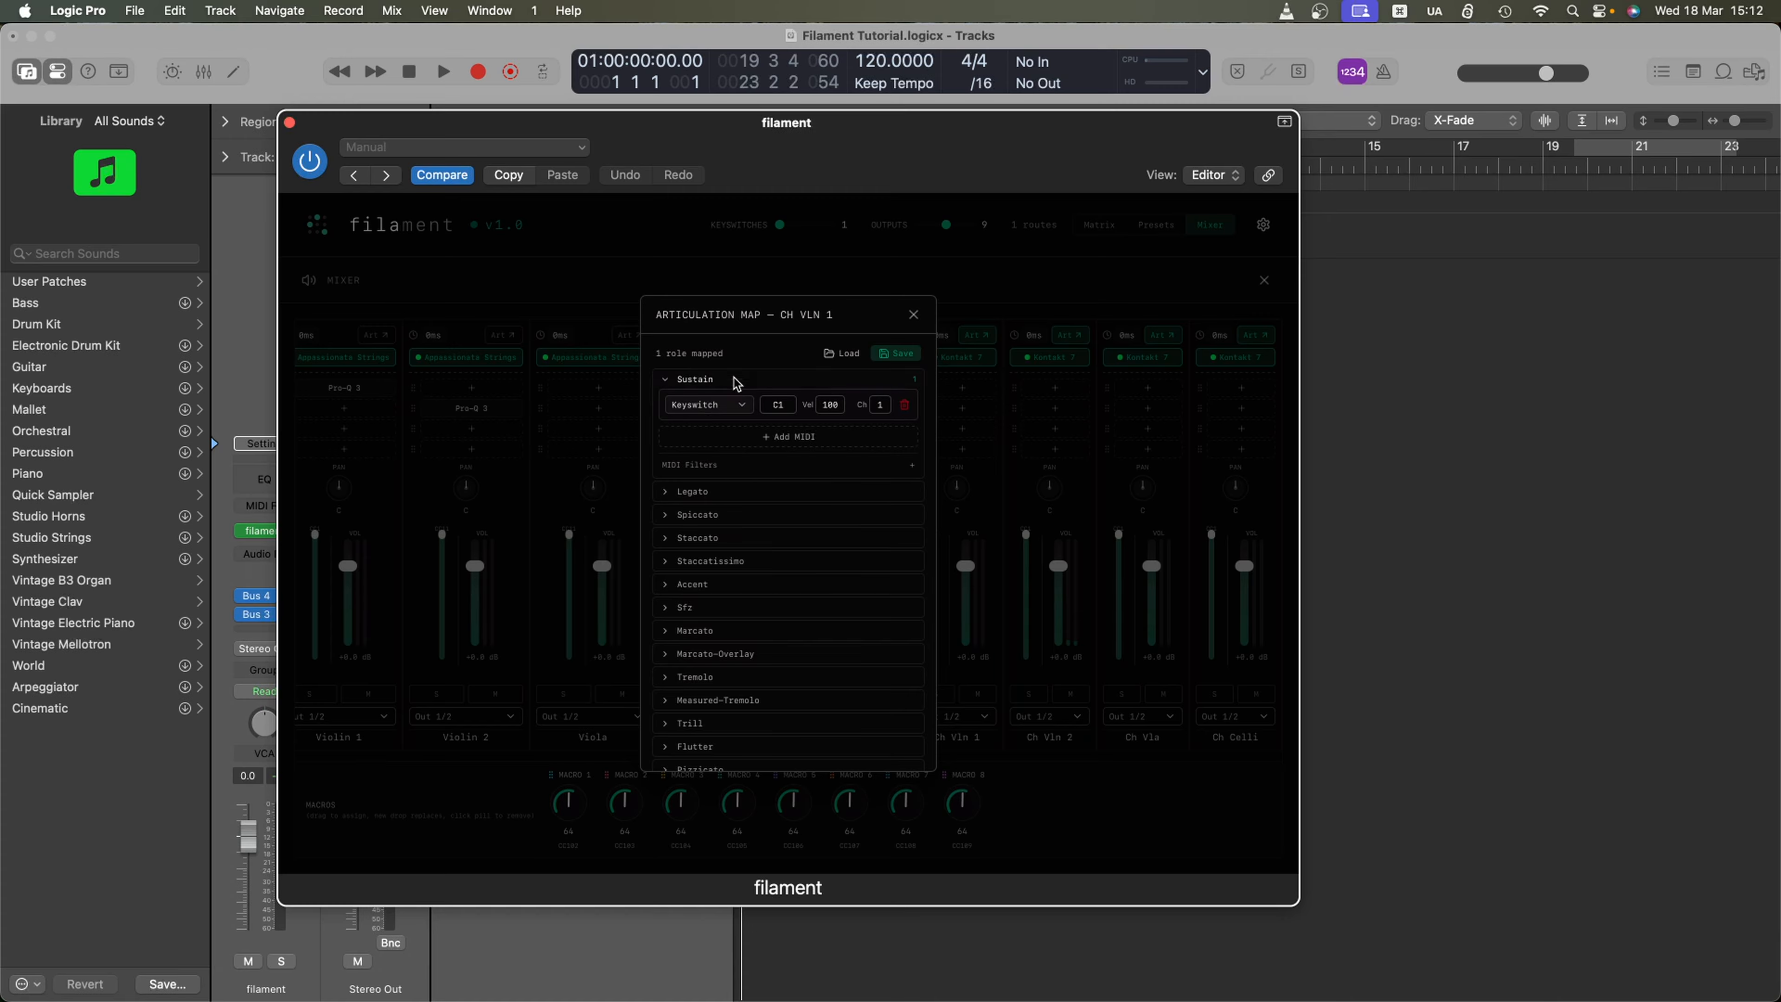
- Try a second MIDI entry and the Modwheel Out (CC1) filter on Sustain, remove both and close the map
{"action": "left_click", "coordinate": [737, 440]}
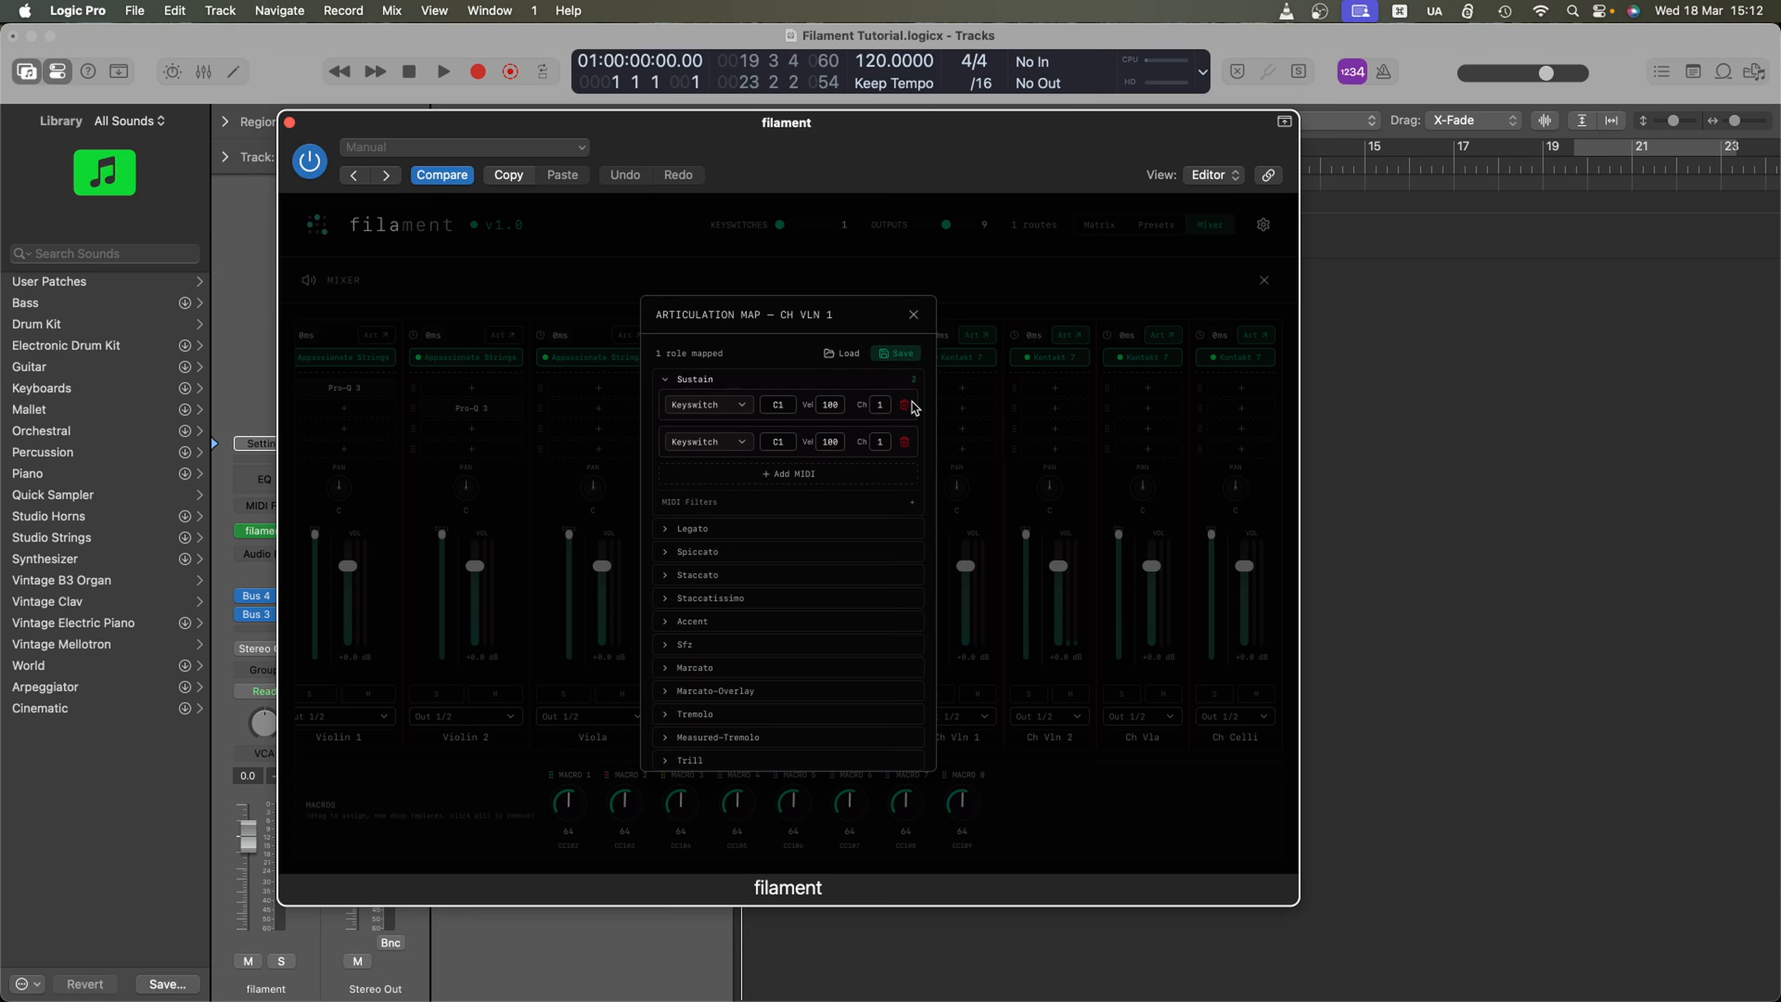
{"action": "left_click", "coordinate": [697, 504]}
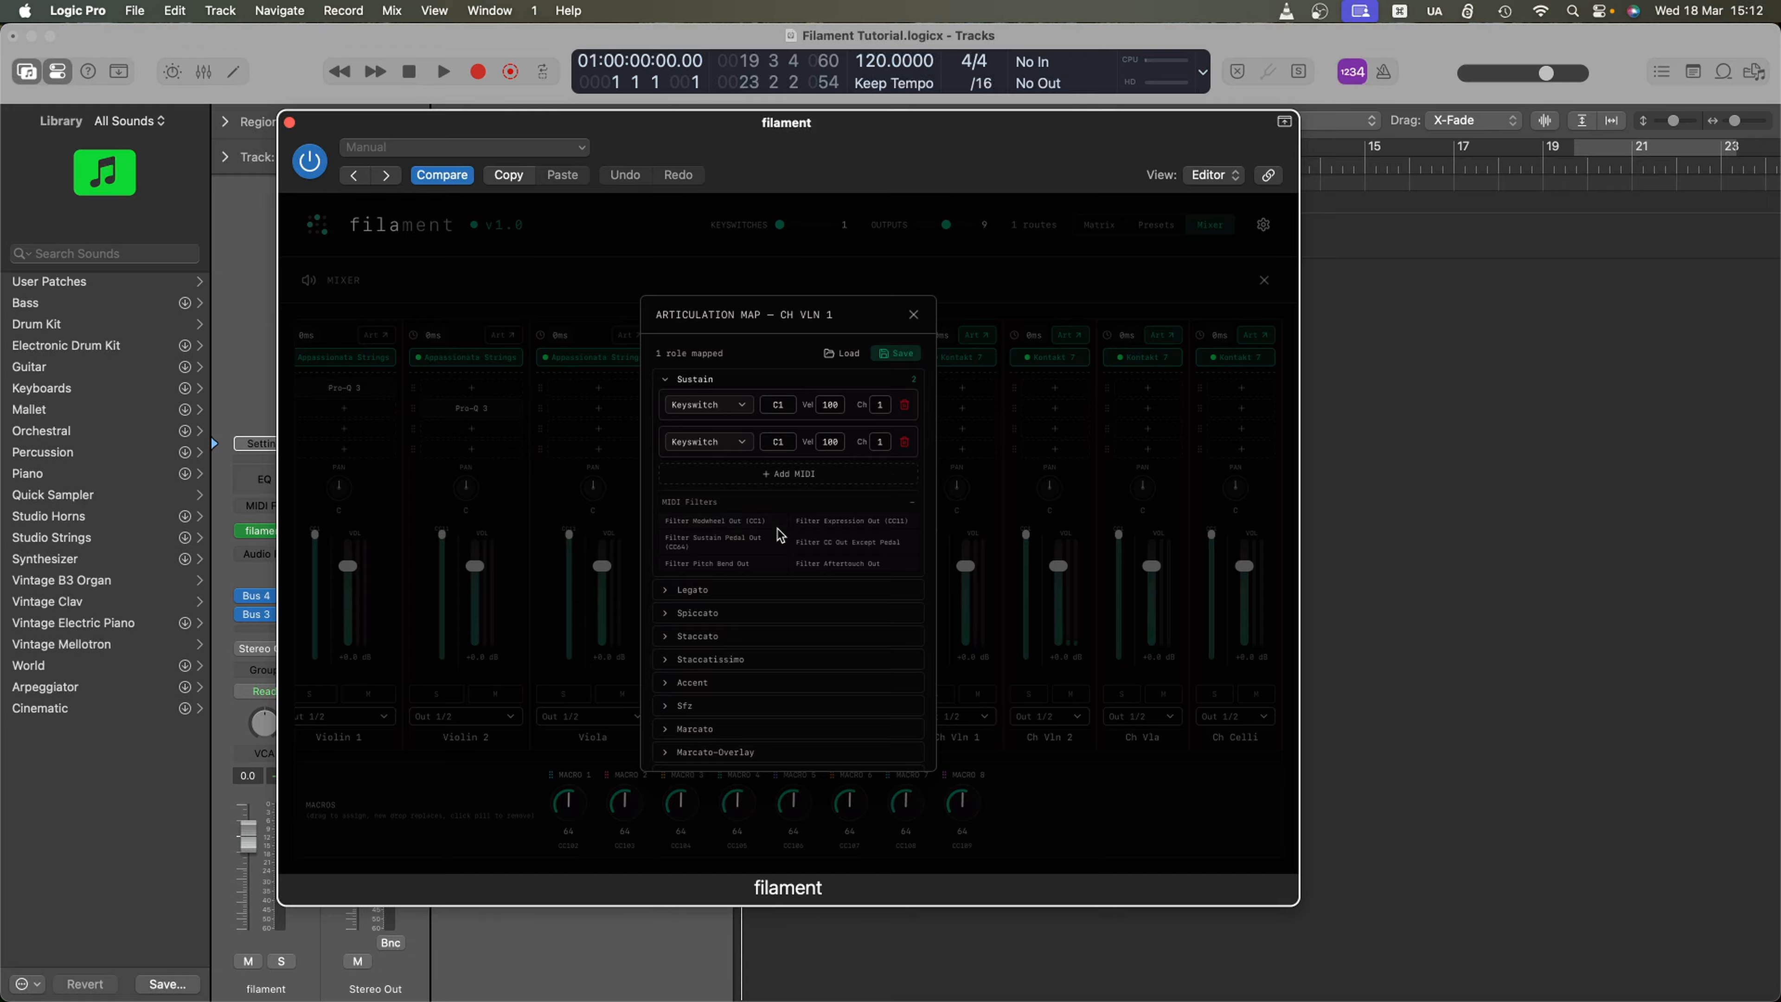
{"action": "left_click", "coordinate": [736, 521]}
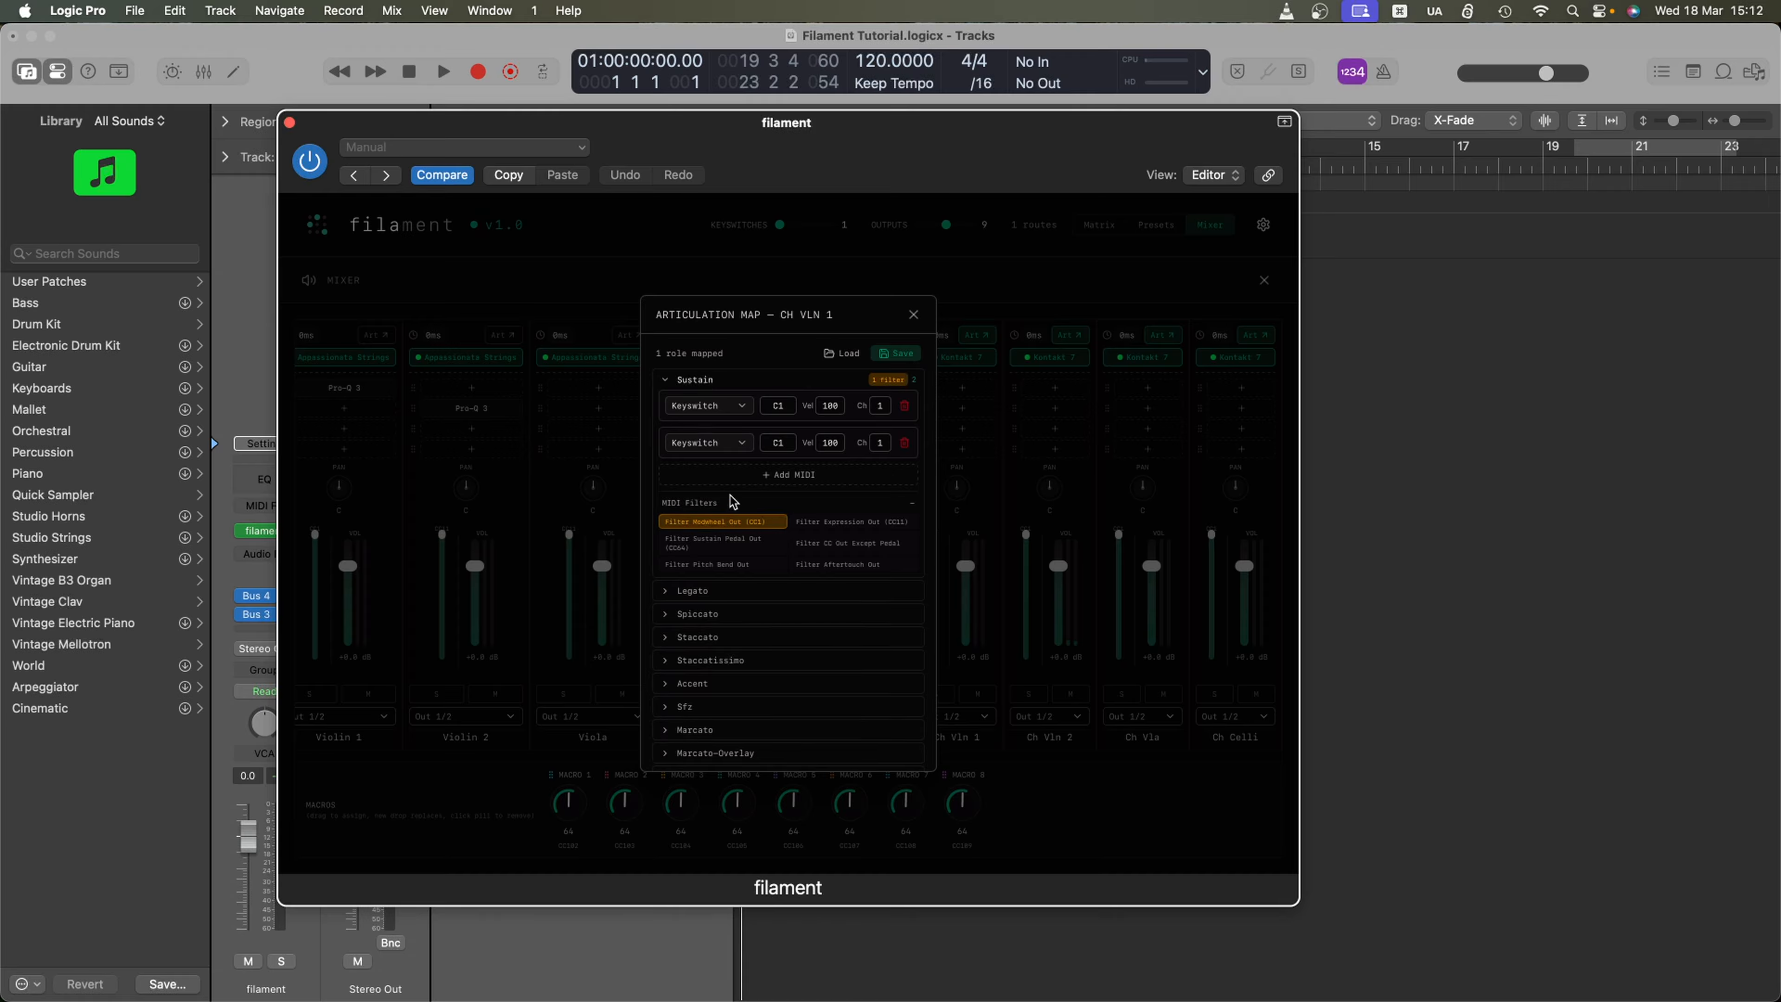
{"action": "left_click", "coordinate": [707, 524]}
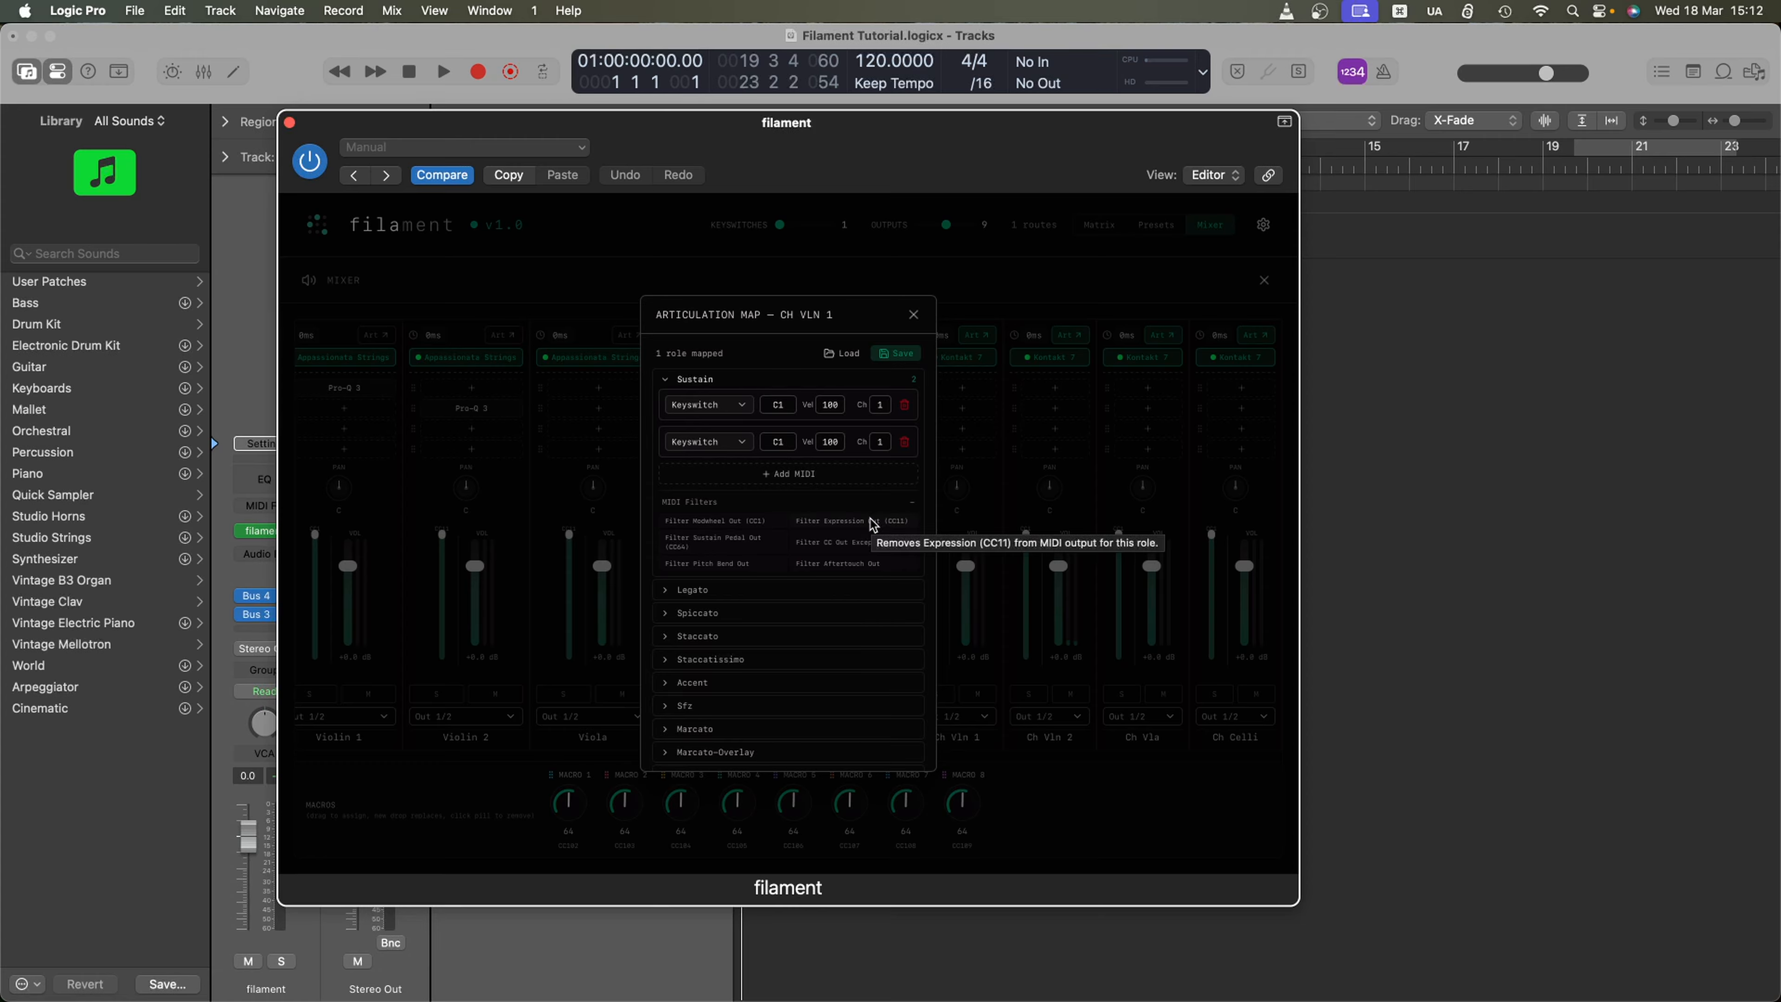
{"action": "left_click", "coordinate": [904, 441]}
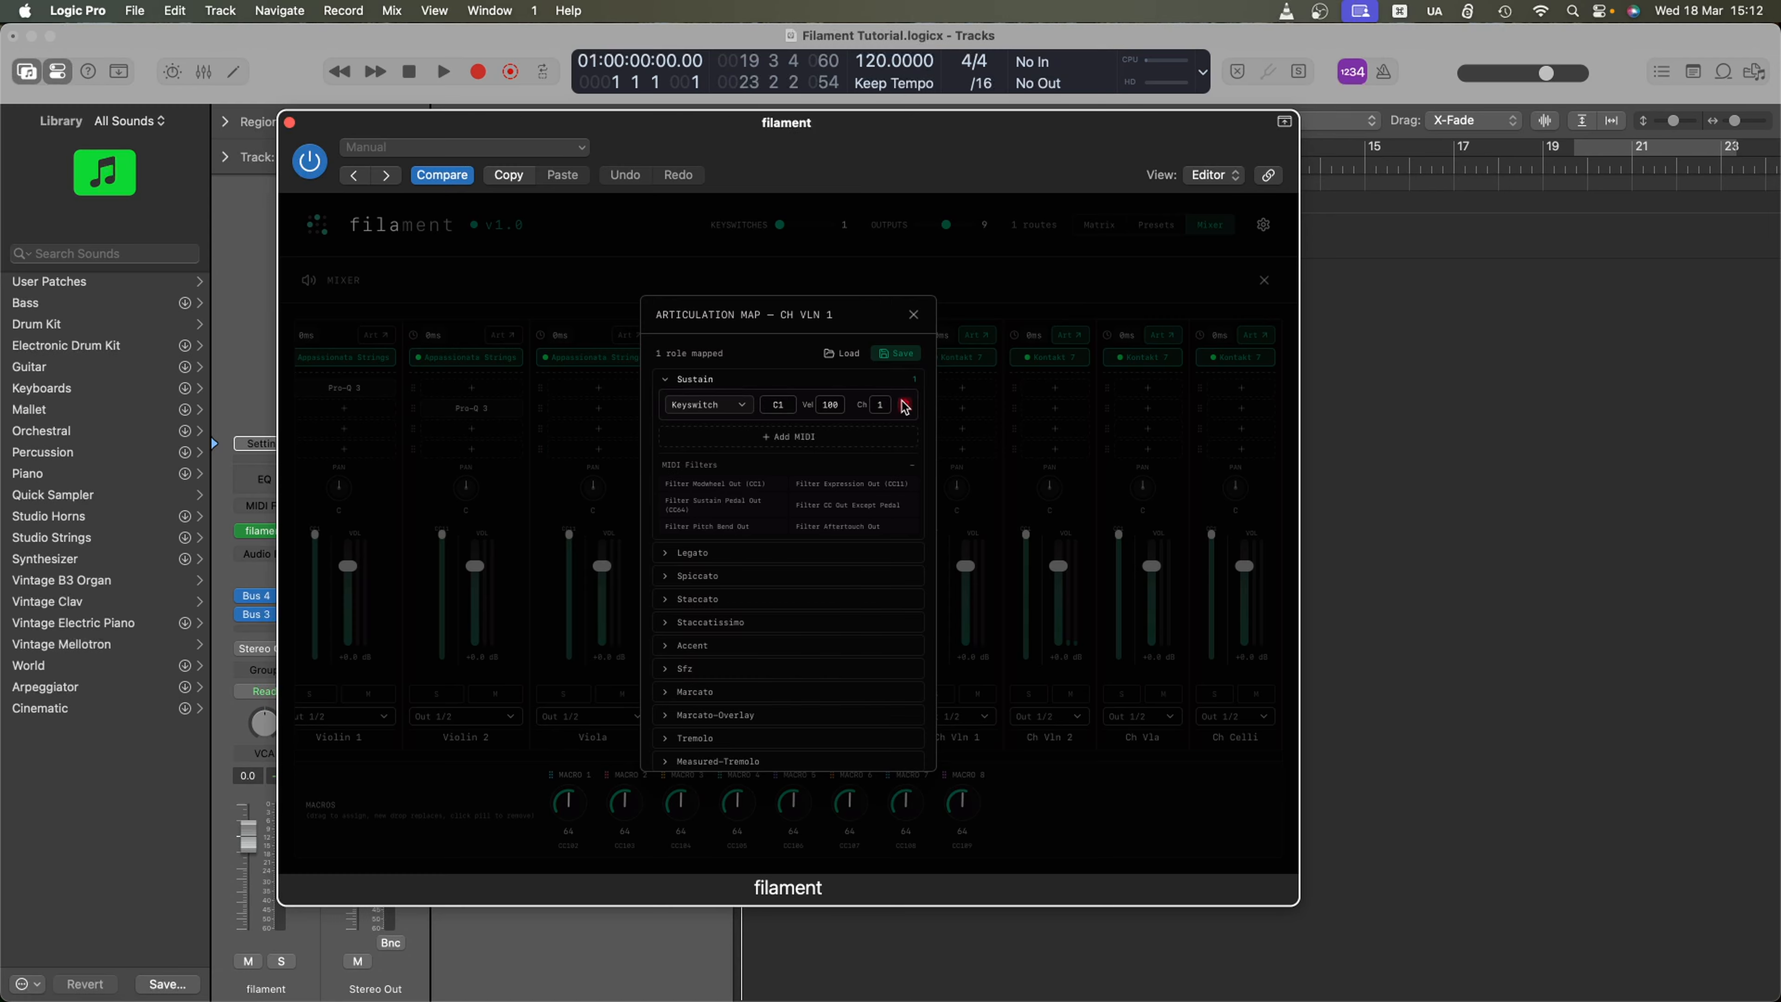
{"action": "left_click", "coordinate": [912, 314]}
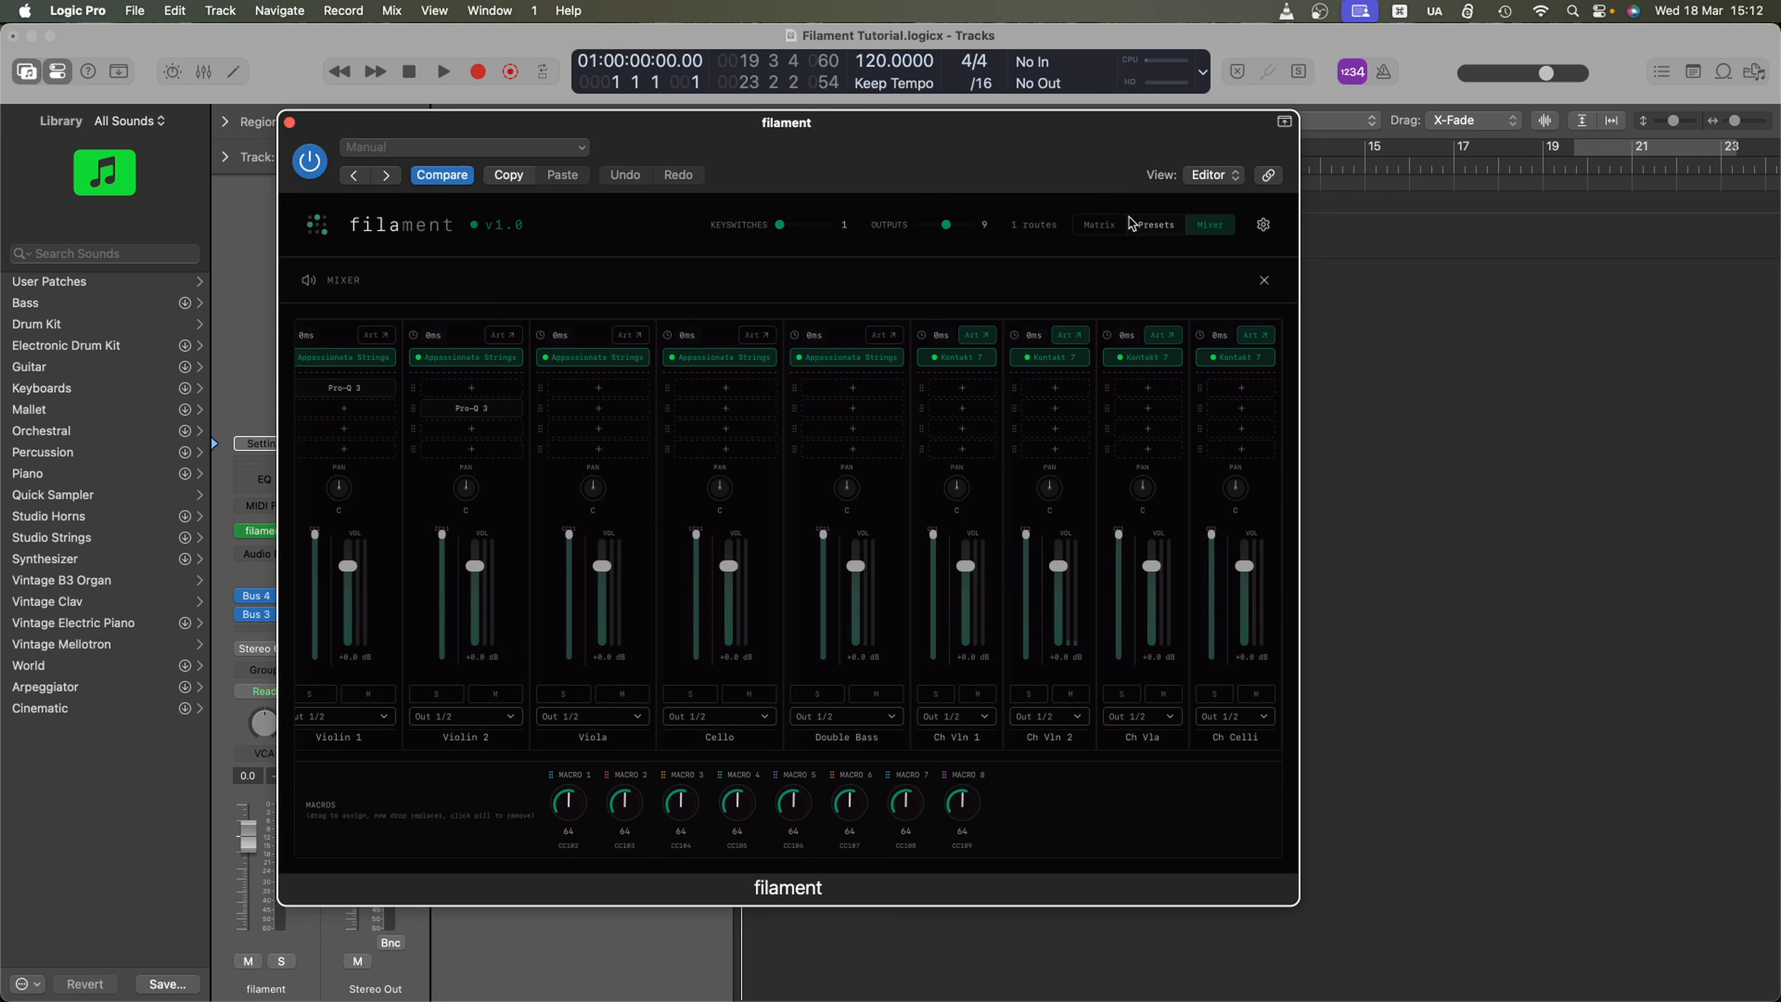
{"action": "left_click", "coordinate": [1098, 224]}
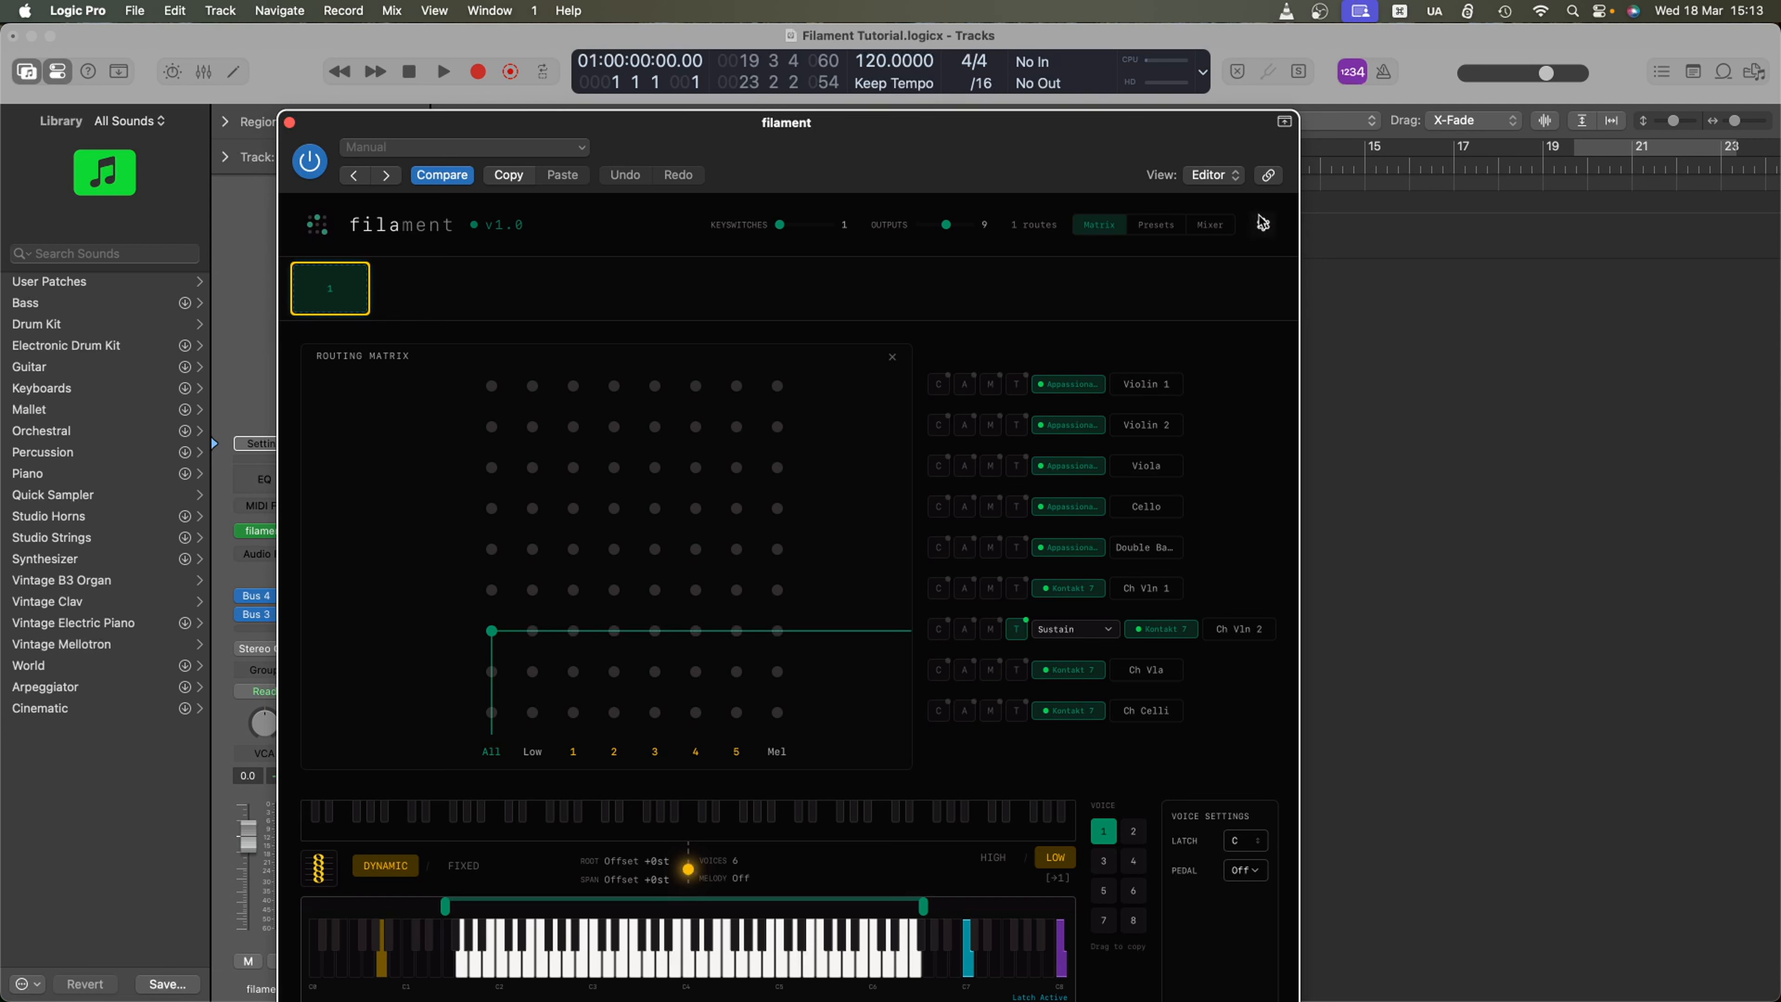
{"action": "left_click", "coordinate": [1210, 224]}
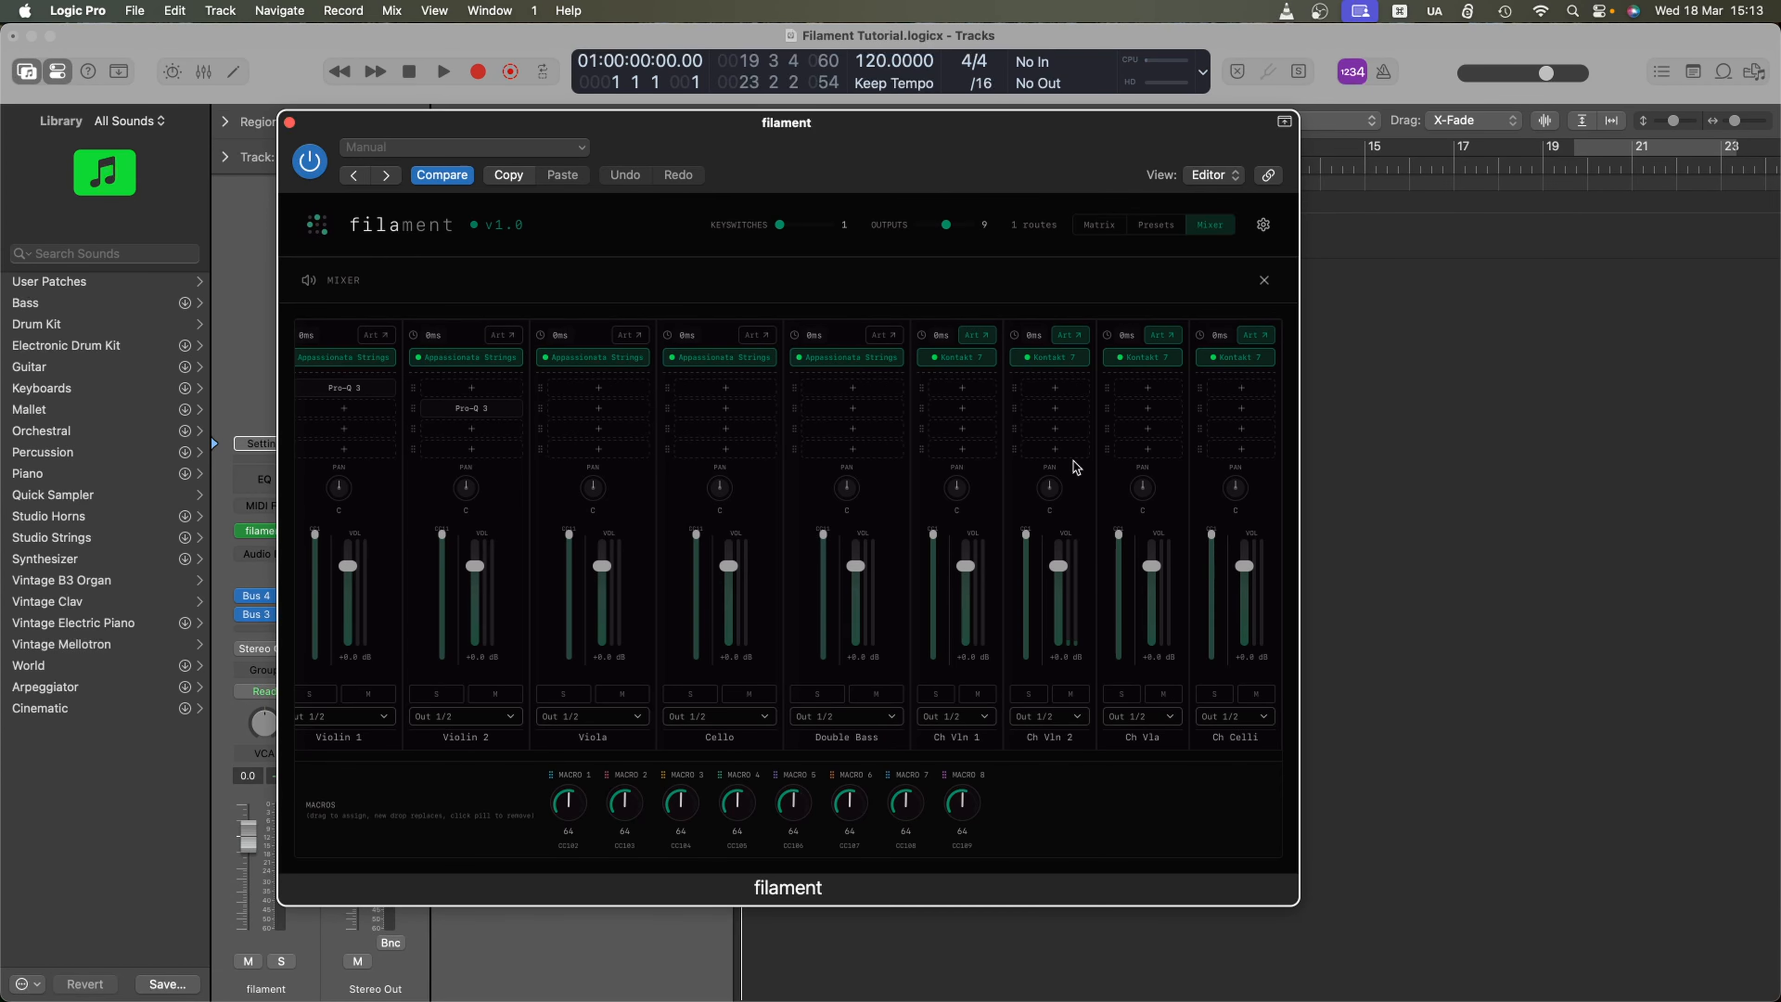
{"action": "left_click", "coordinate": [1079, 231]}
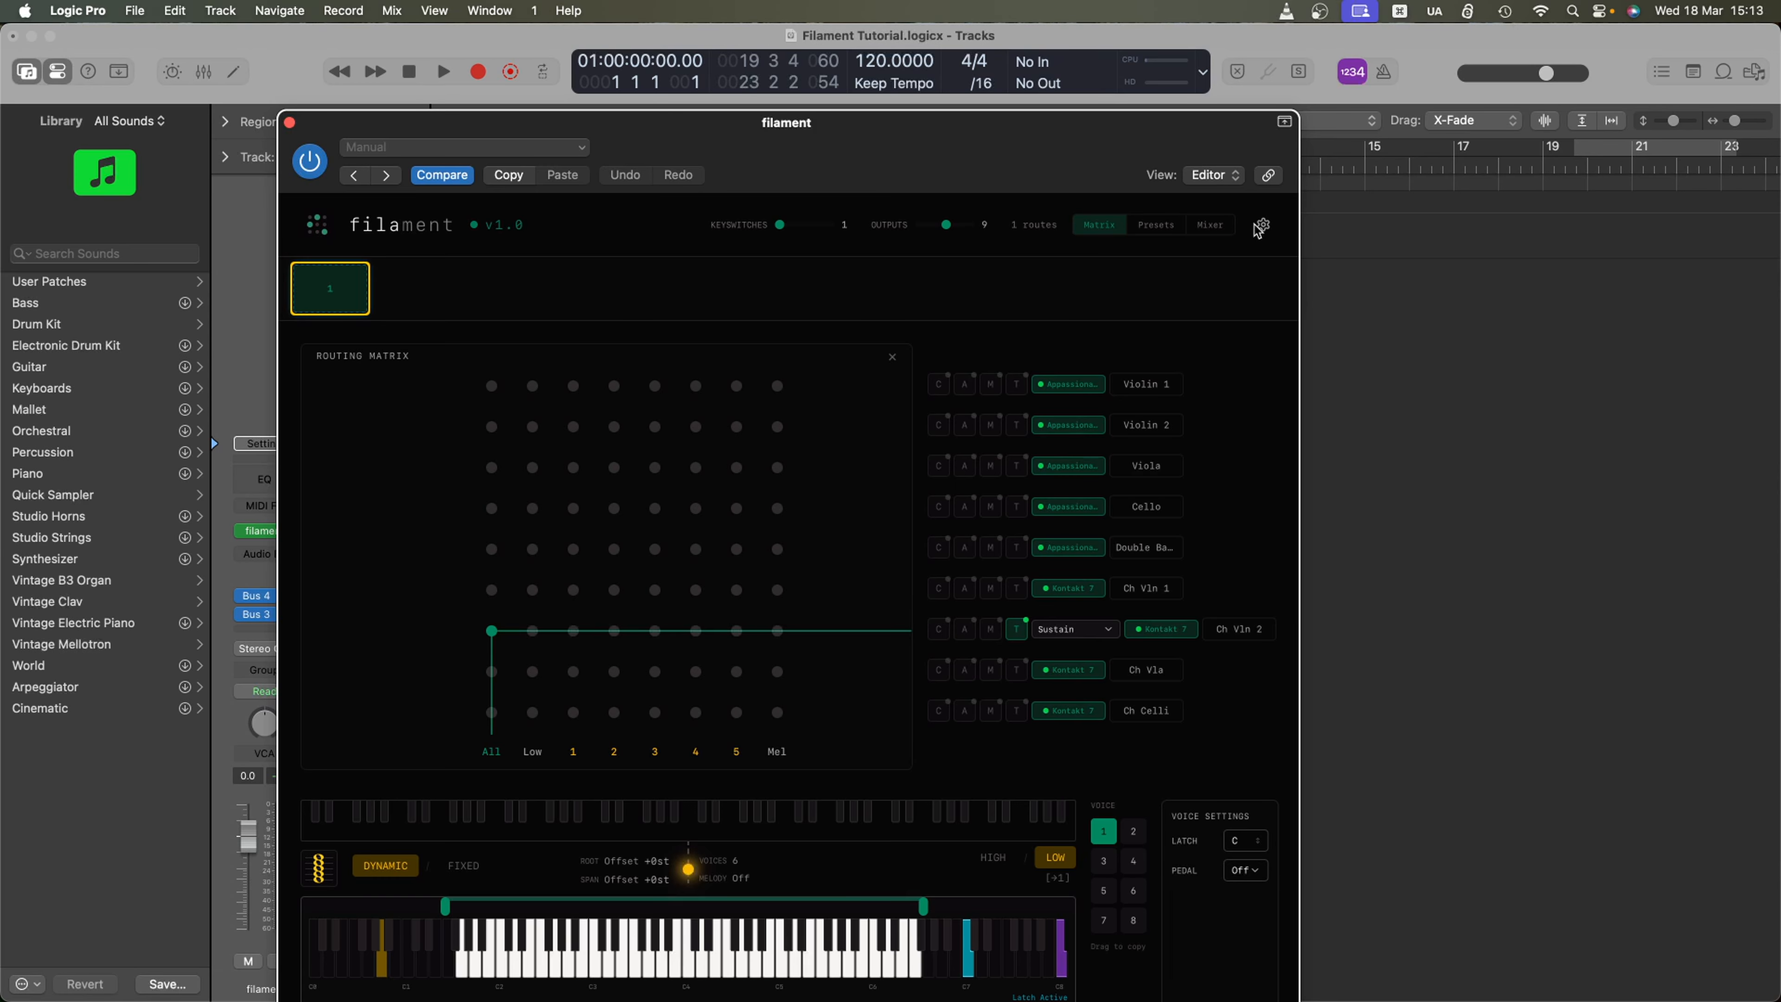
- Load the Spitfire UACC user preset into the Ch Vln 1 articulation map and close the map
{"action": "left_click", "coordinate": [1220, 226]}
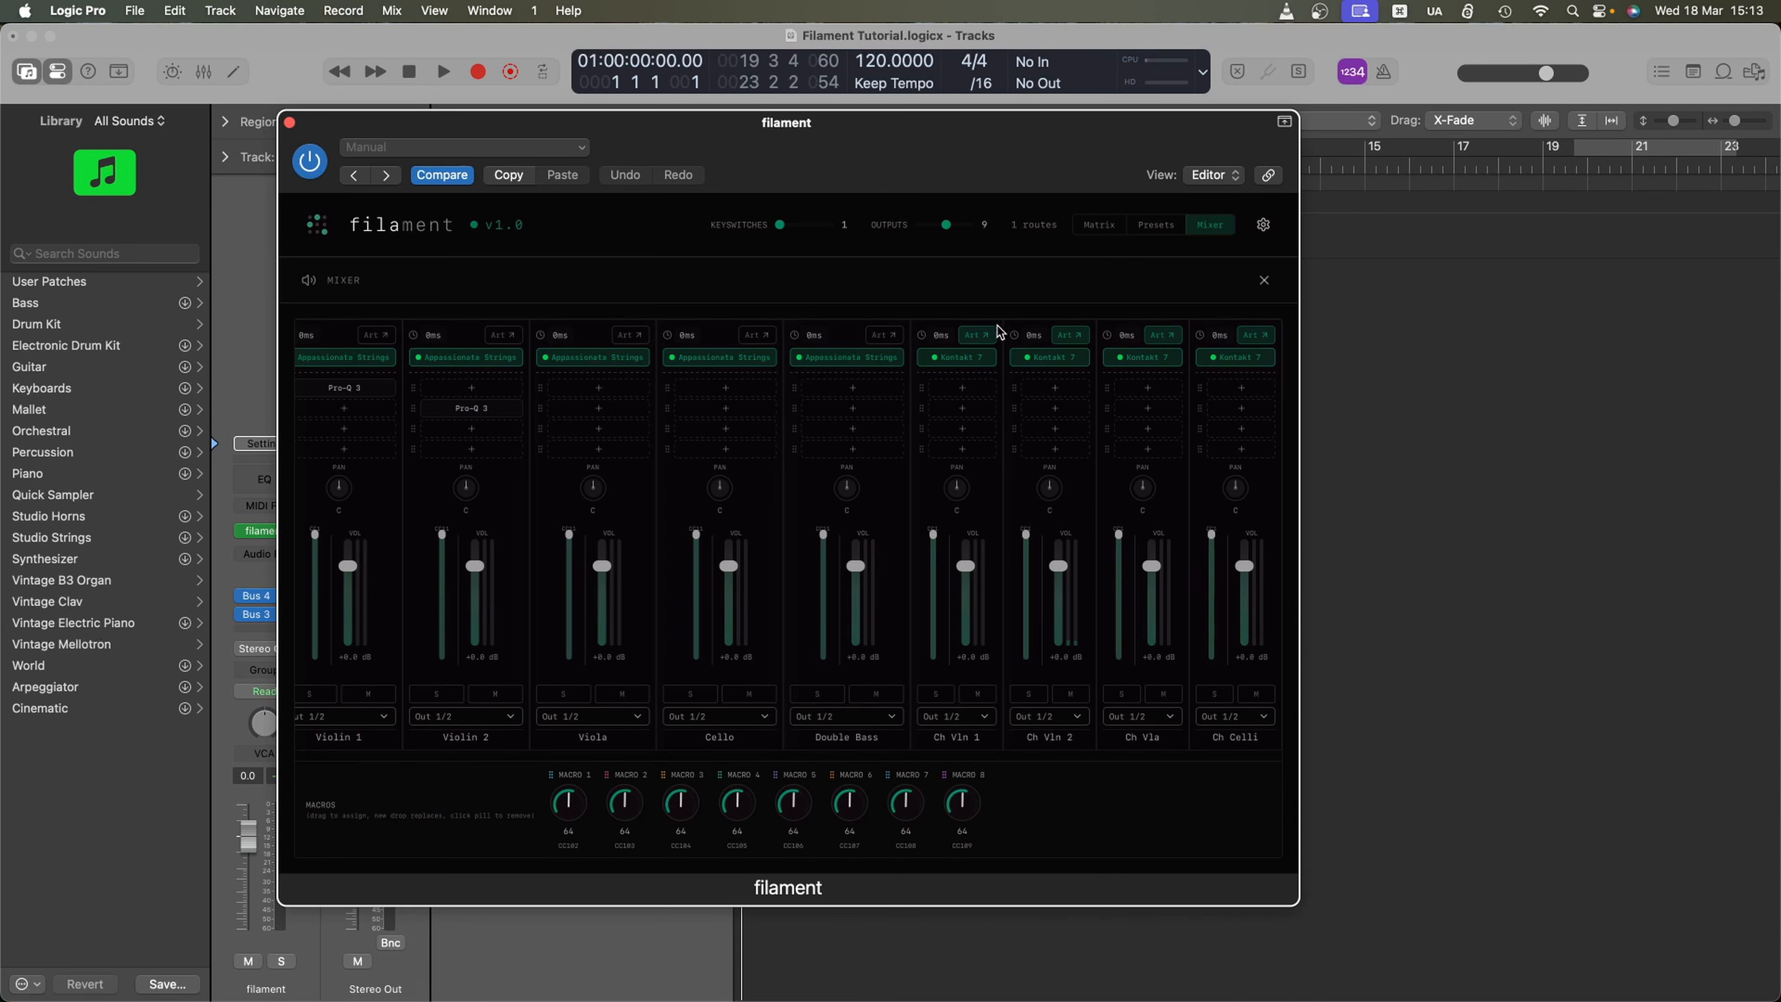
{"action": "left_click", "coordinate": [977, 337]}
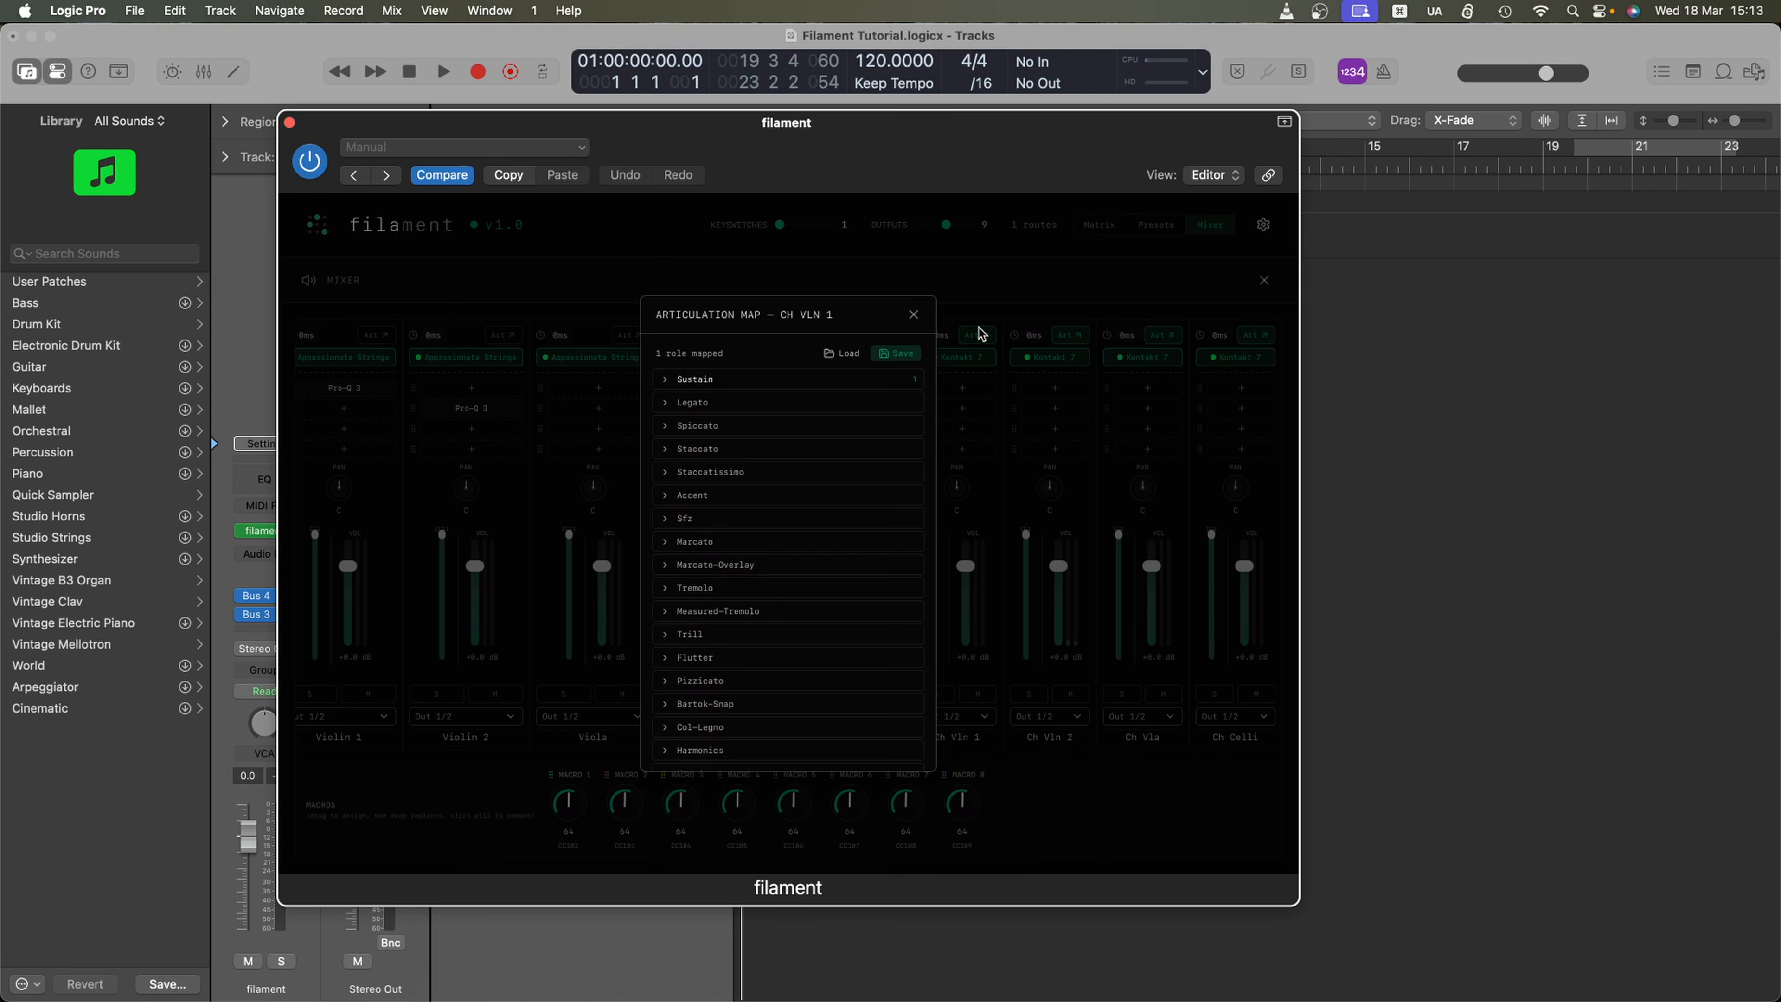
{"action": "left_click", "coordinate": [848, 353]}
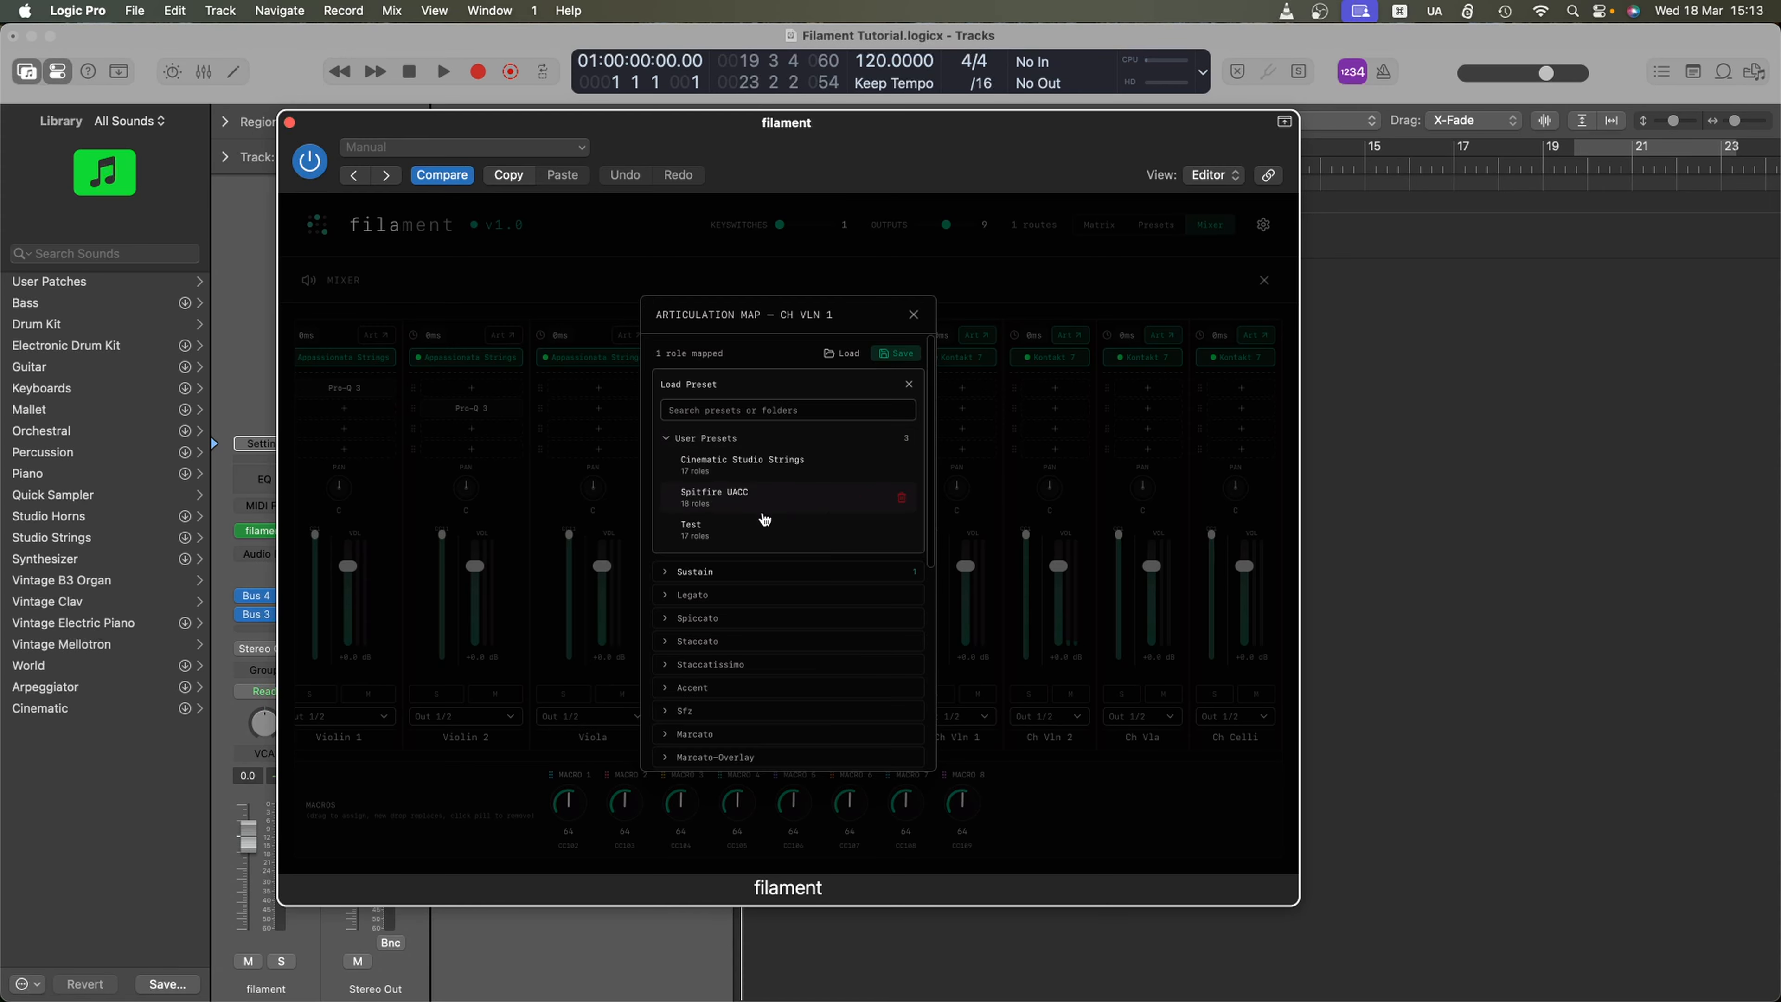
{"action": "left_click", "coordinate": [764, 515]}
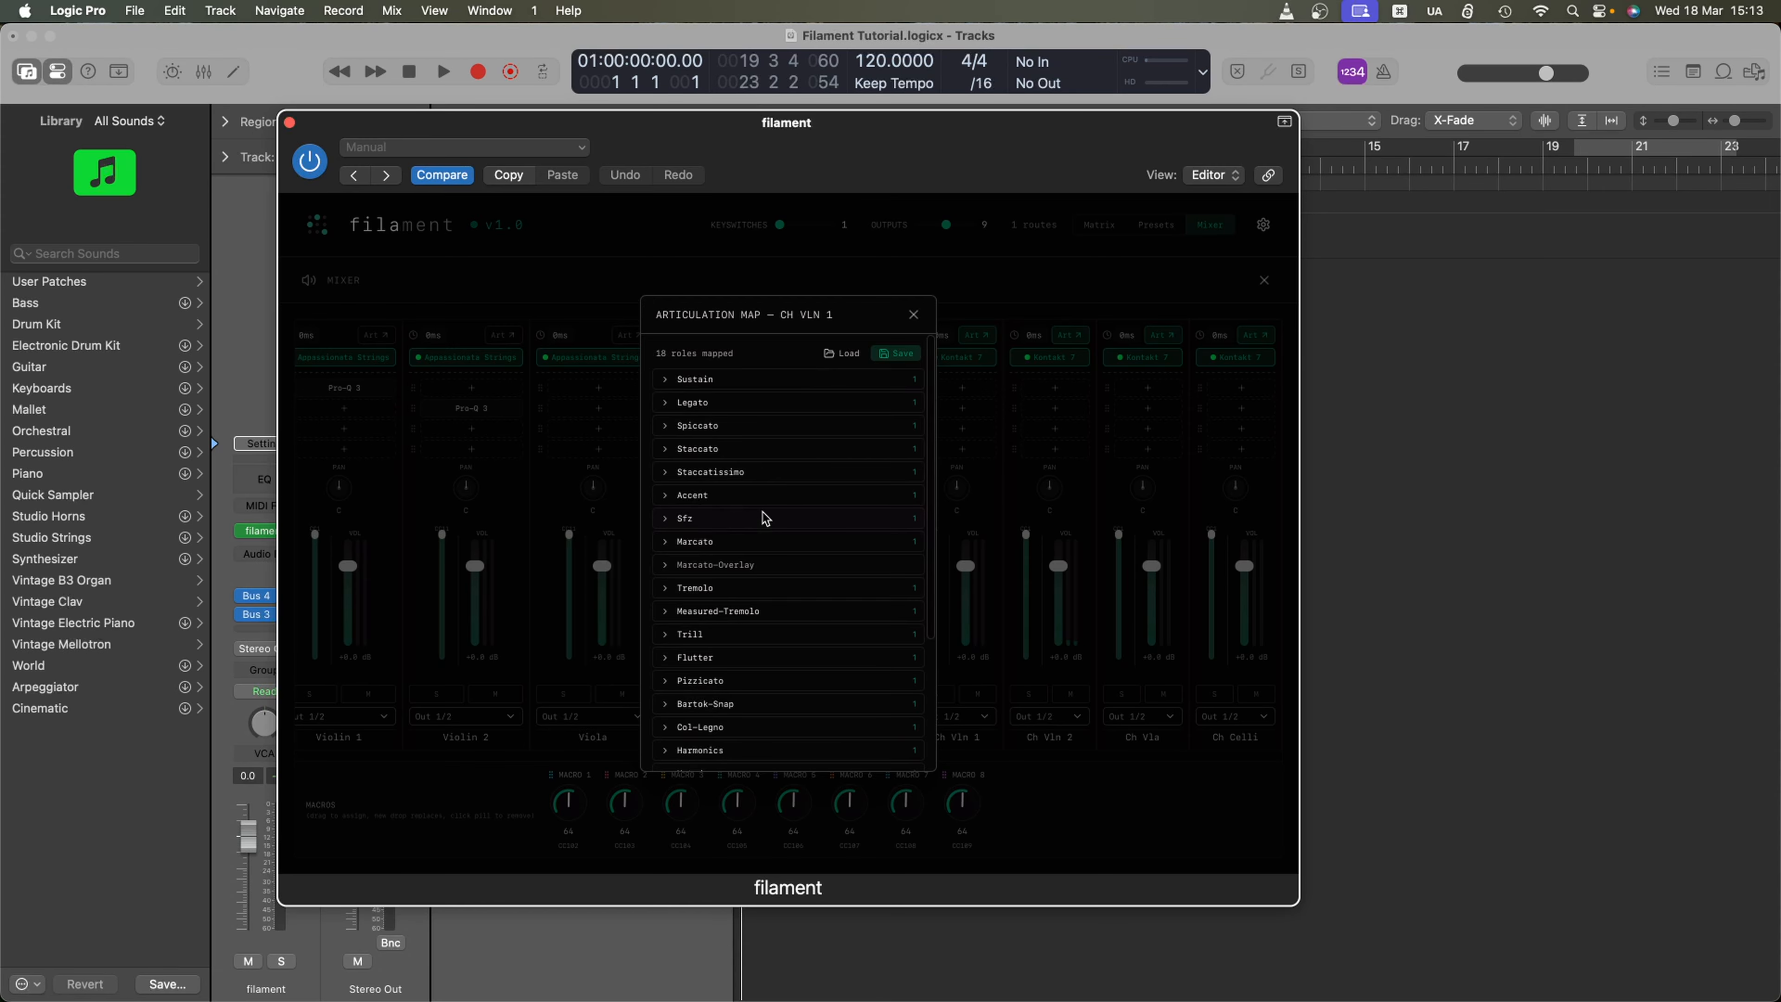
{"action": "left_click", "coordinate": [665, 472]}
{"action": "left_click", "coordinate": [666, 475]}
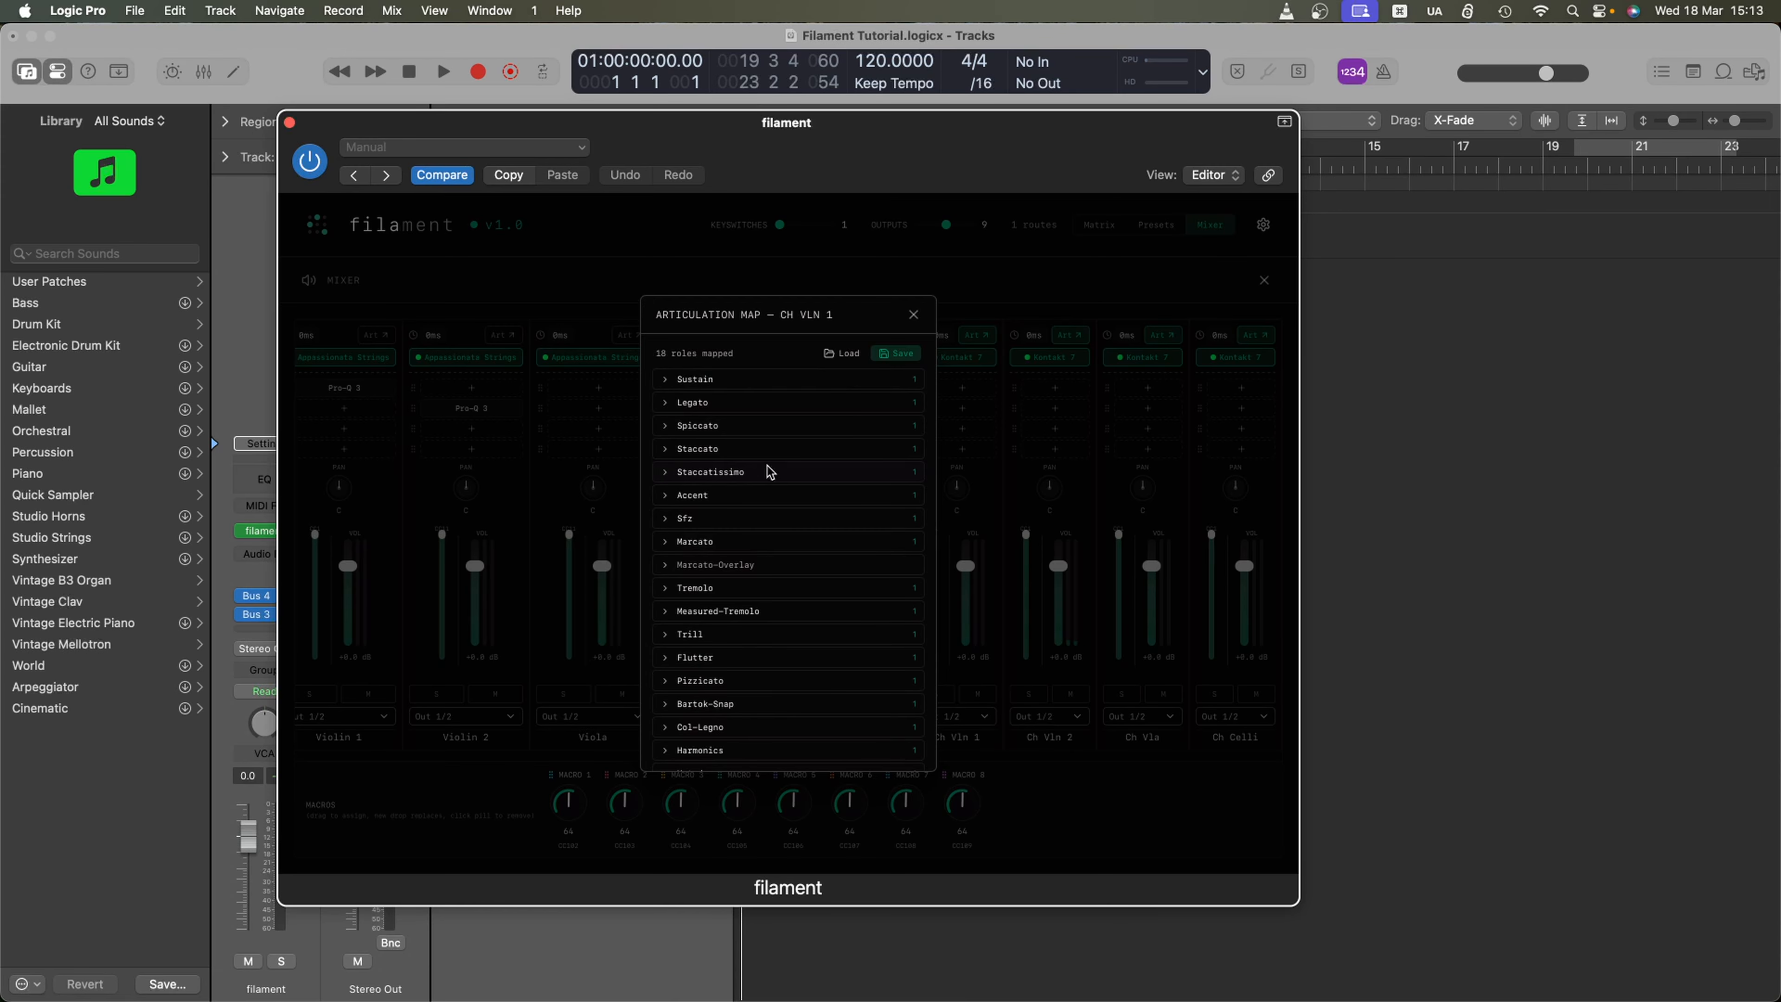
{"action": "left_click", "coordinate": [915, 315]}
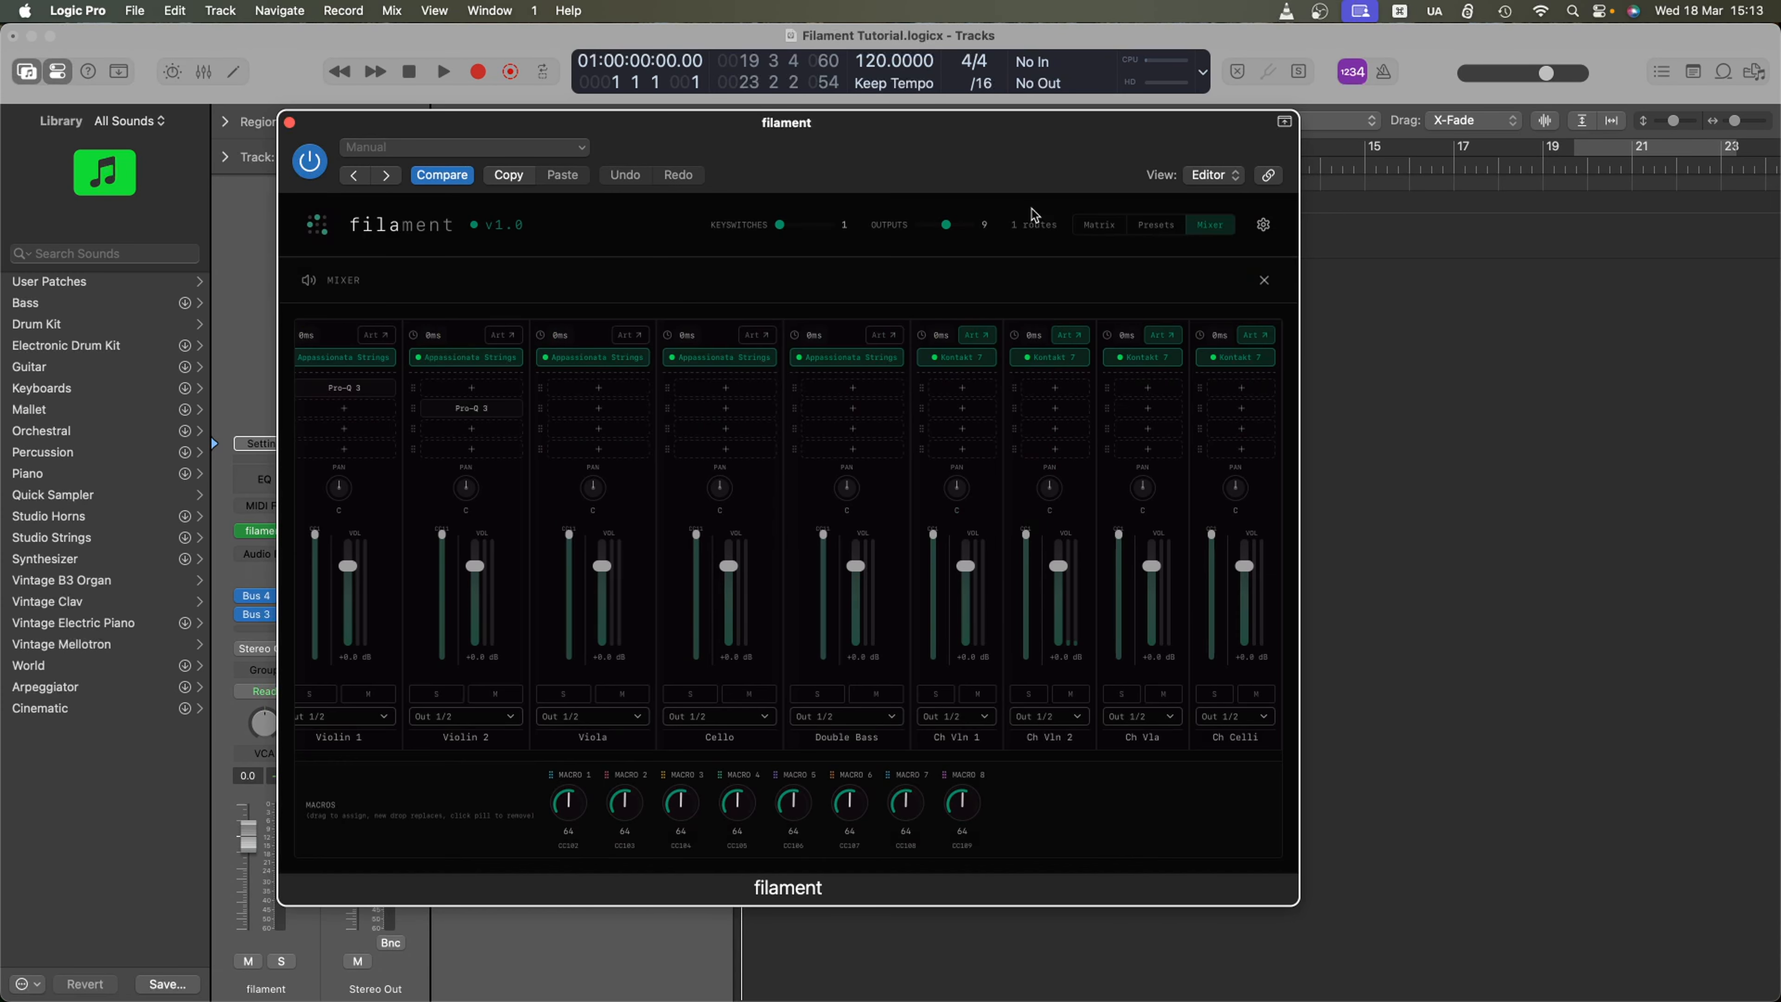
- Turn off dynamic voice splitting and reroute All from Ch Vln 2 to Ch Vln 1 in the routing matrix
{"action": "left_click", "coordinate": [1105, 224]}
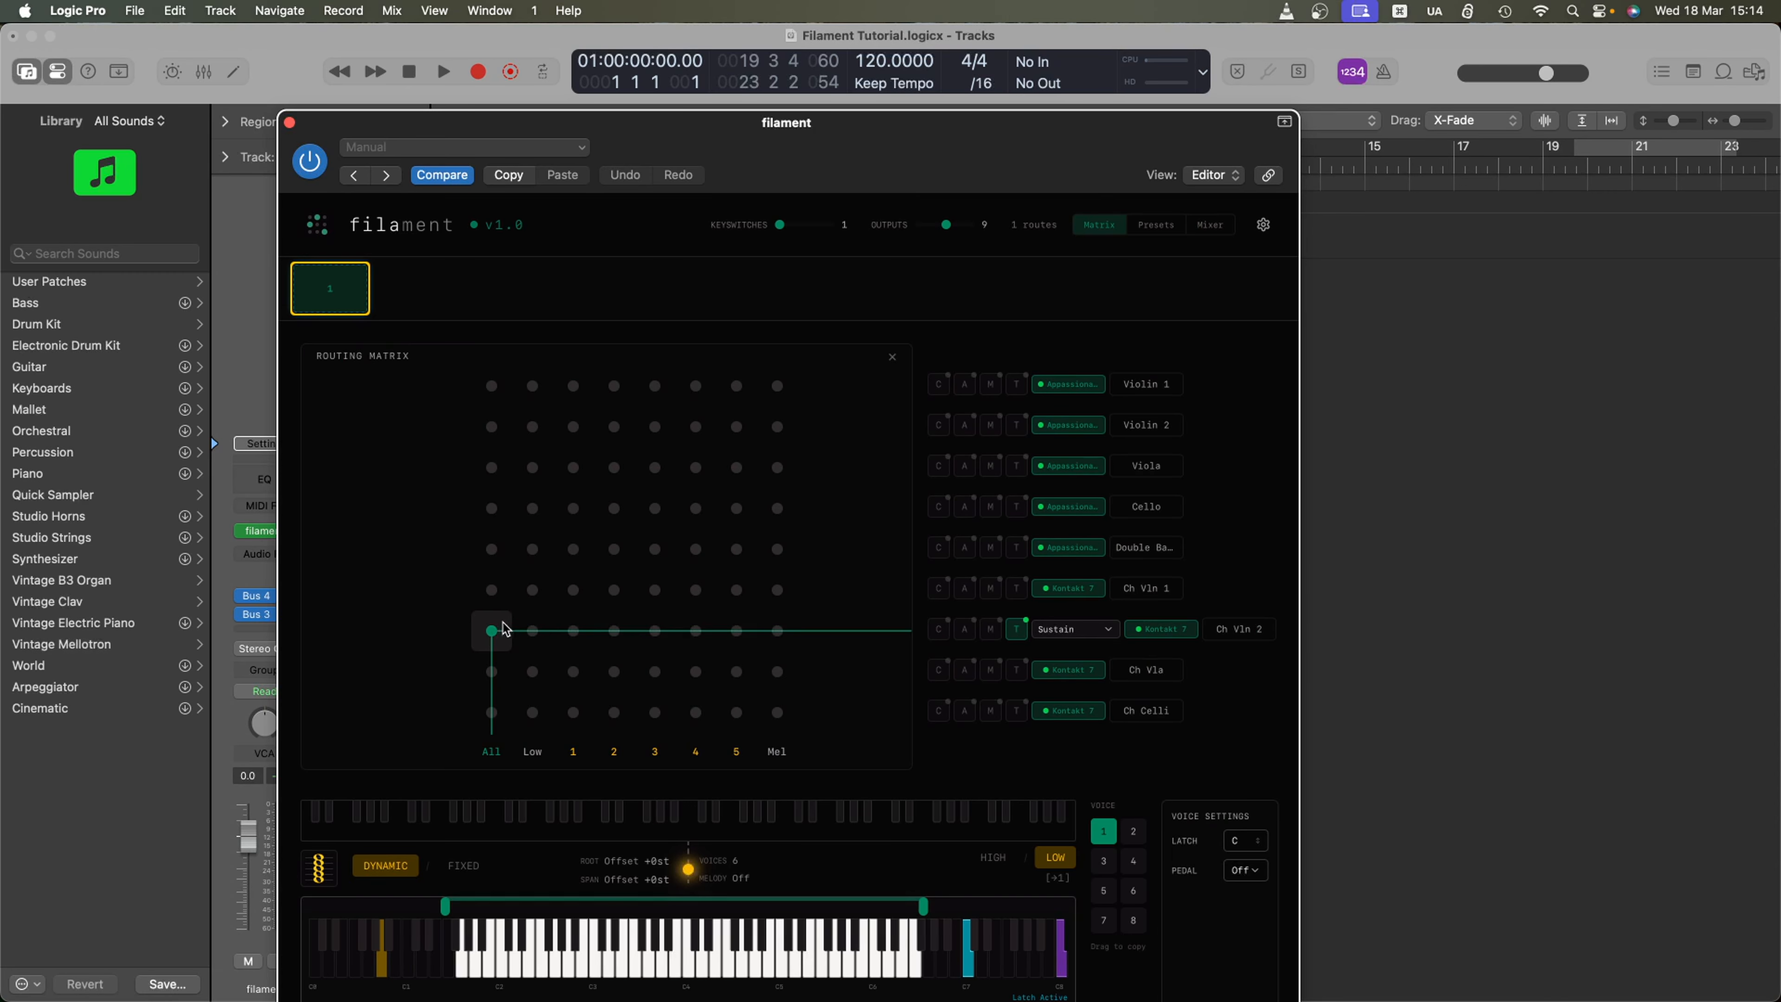
{"action": "left_click", "coordinate": [688, 870]}
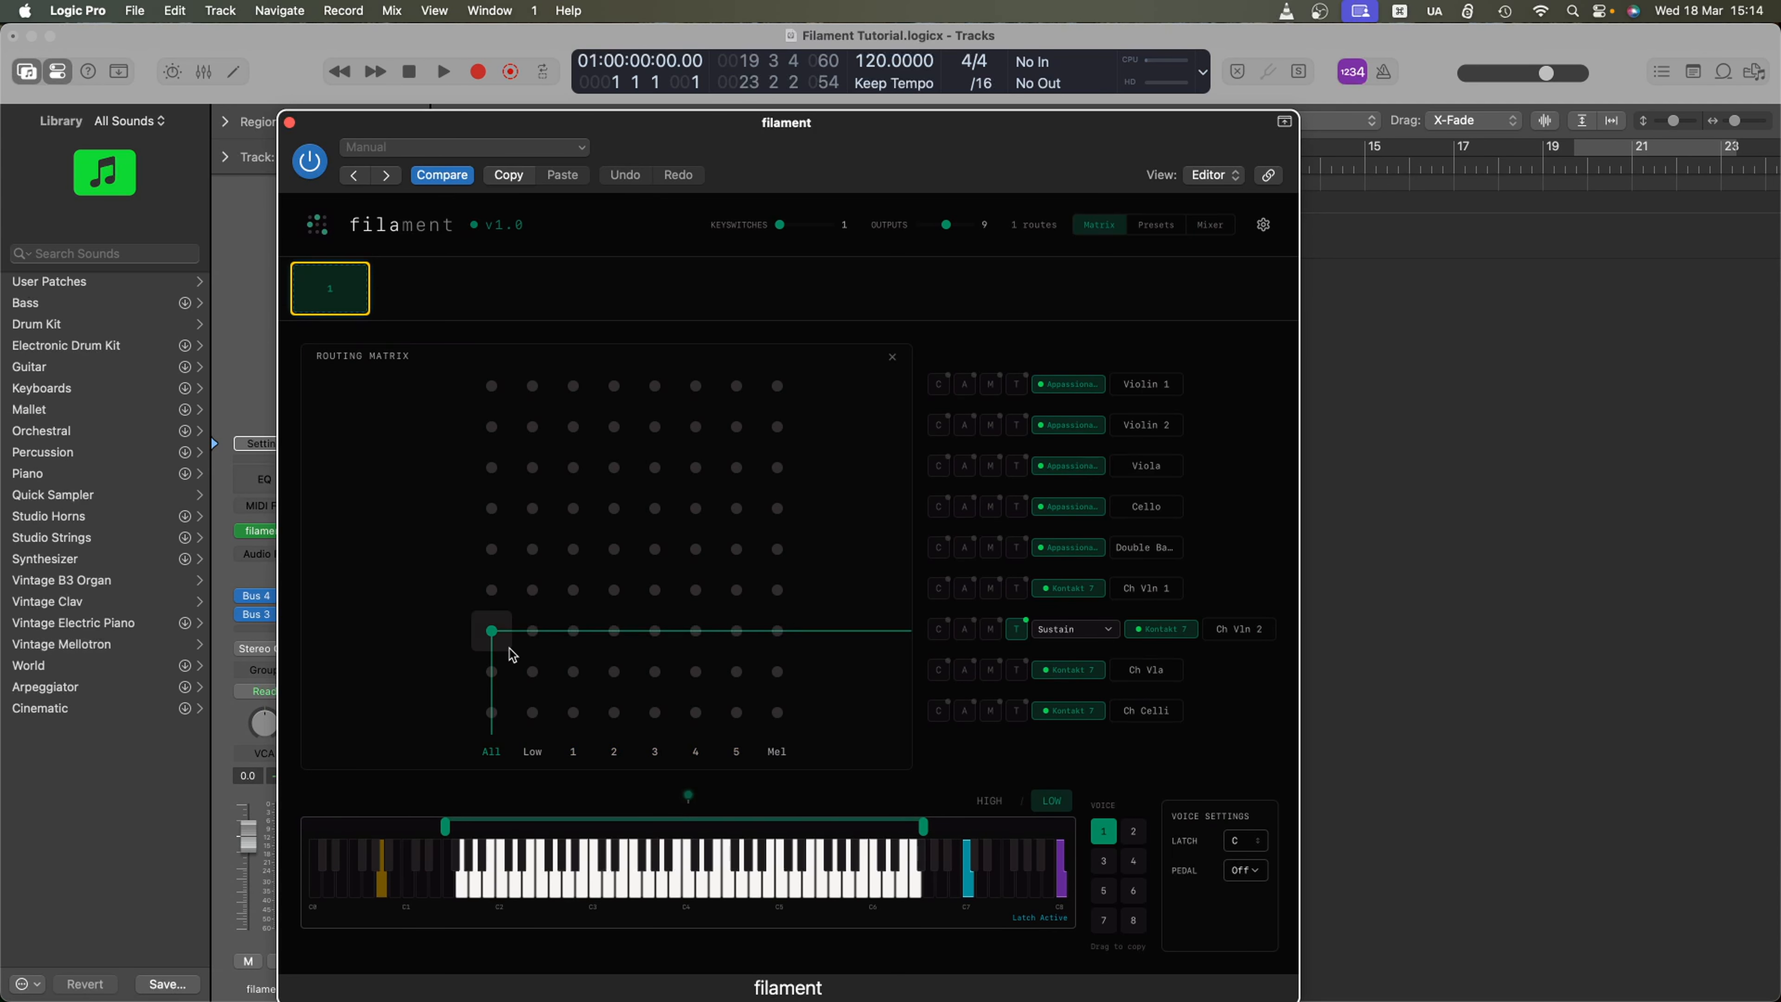
{"action": "left_click", "coordinate": [491, 630]}
{"action": "left_click", "coordinate": [491, 593]}
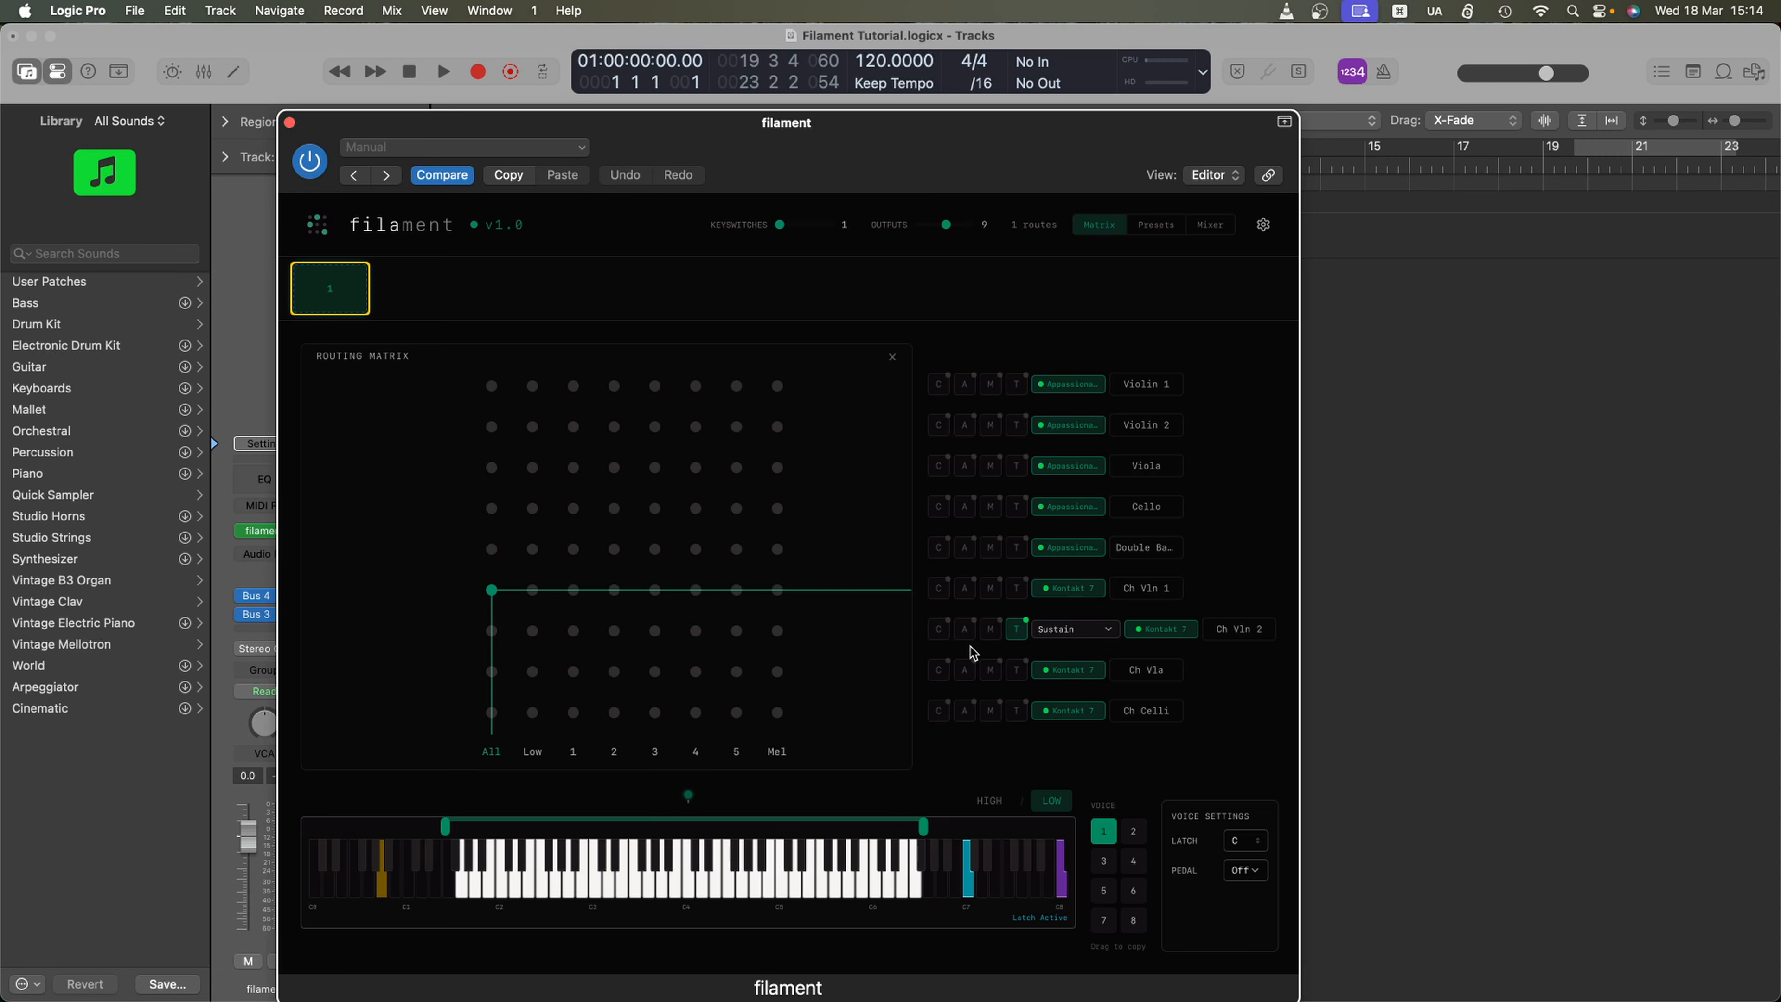
- Disable the articulation selector on Ch Vln 2, enable it on Ch Vln 1 and choose the Spiccato articulation there
{"action": "left_click", "coordinate": [1022, 631]}
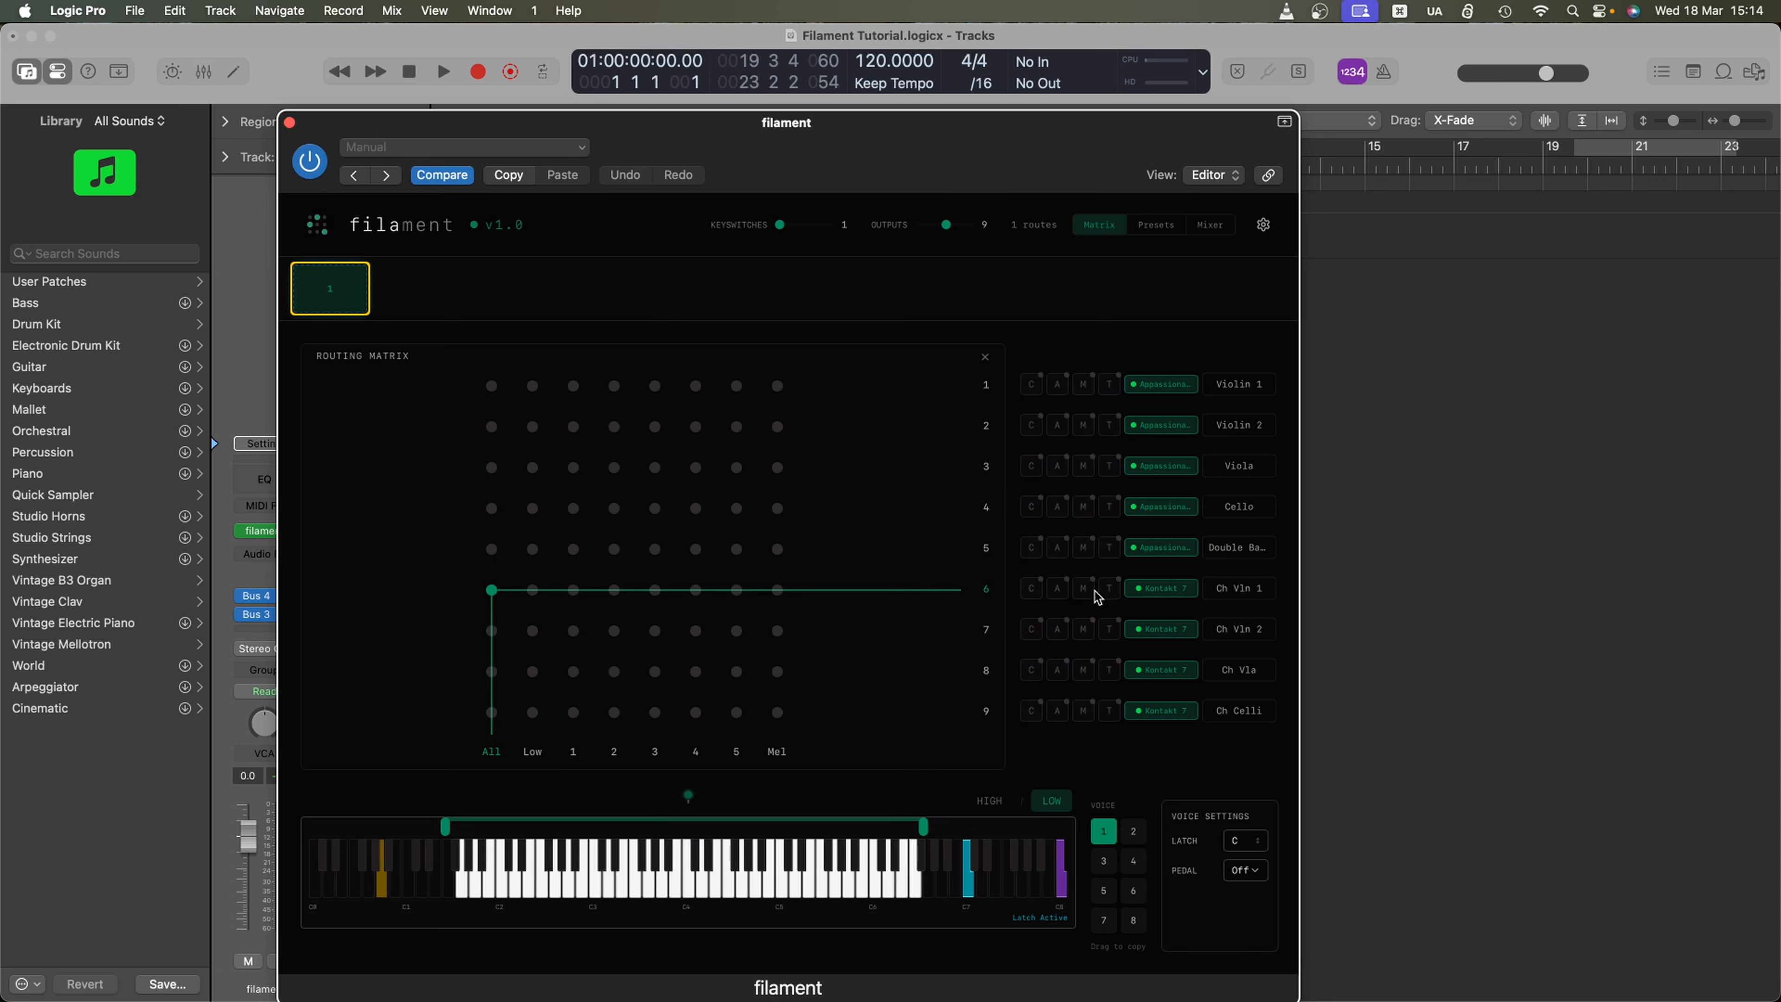
{"action": "left_click", "coordinate": [1108, 593]}
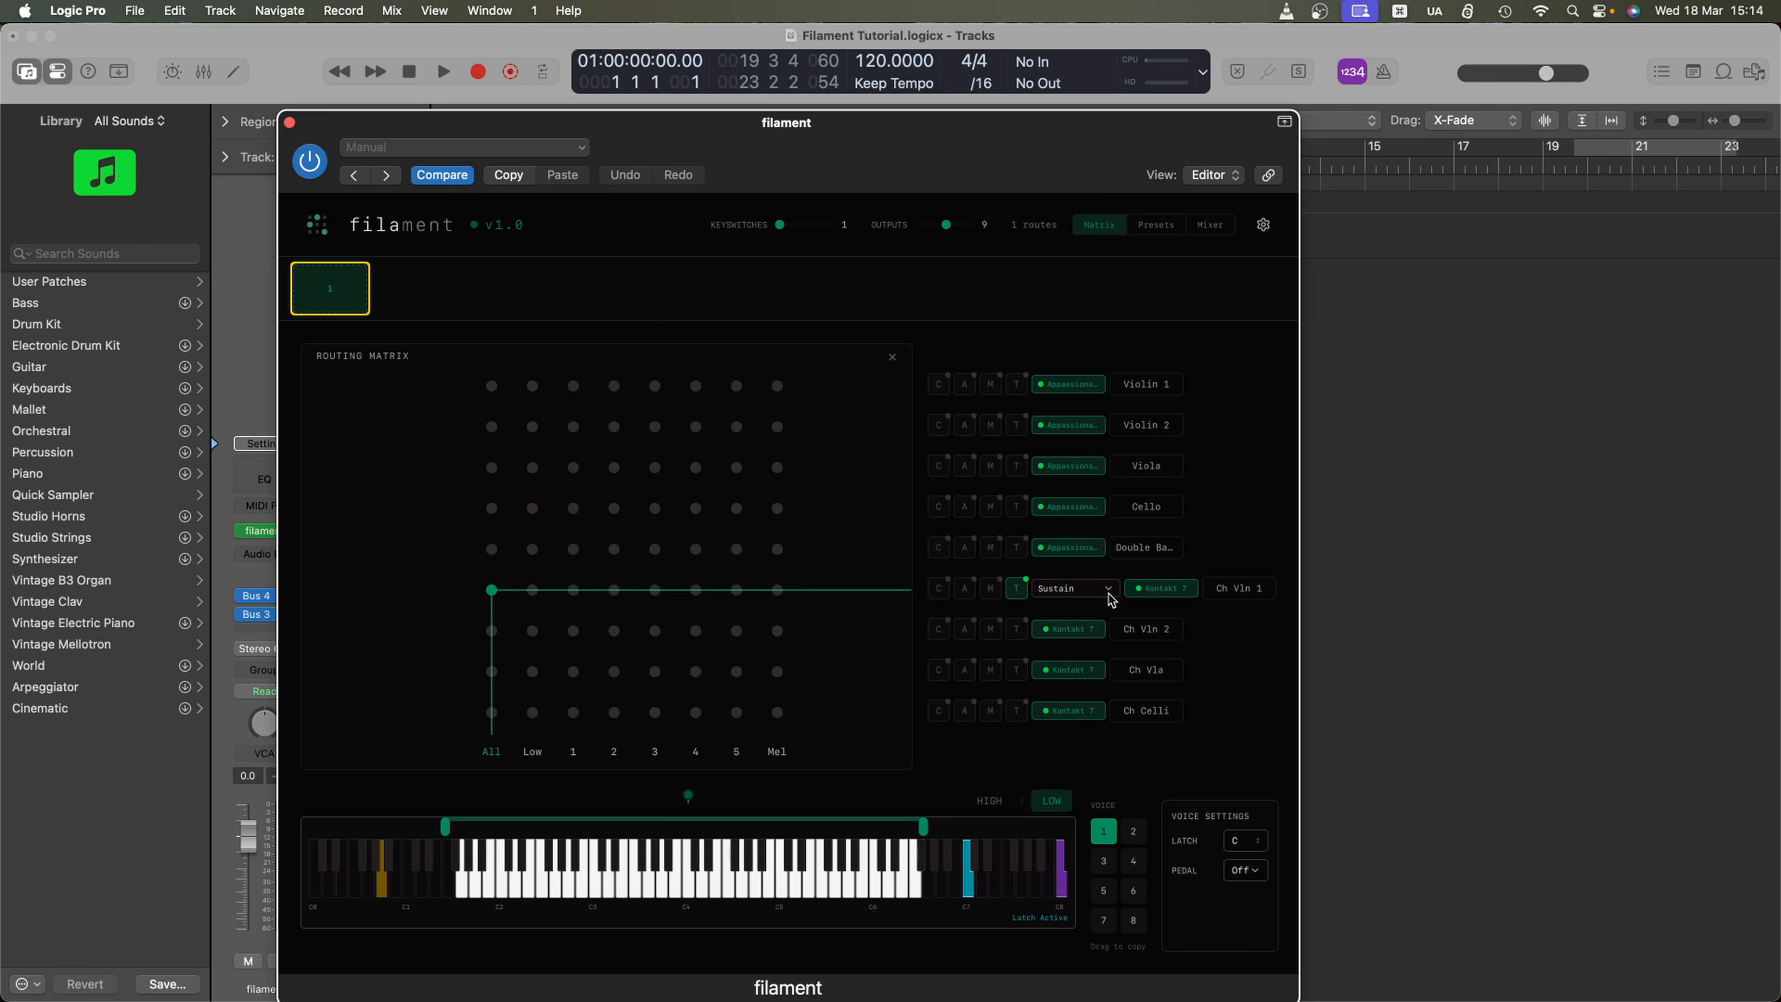
{"action": "left_click", "coordinate": [1066, 594]}
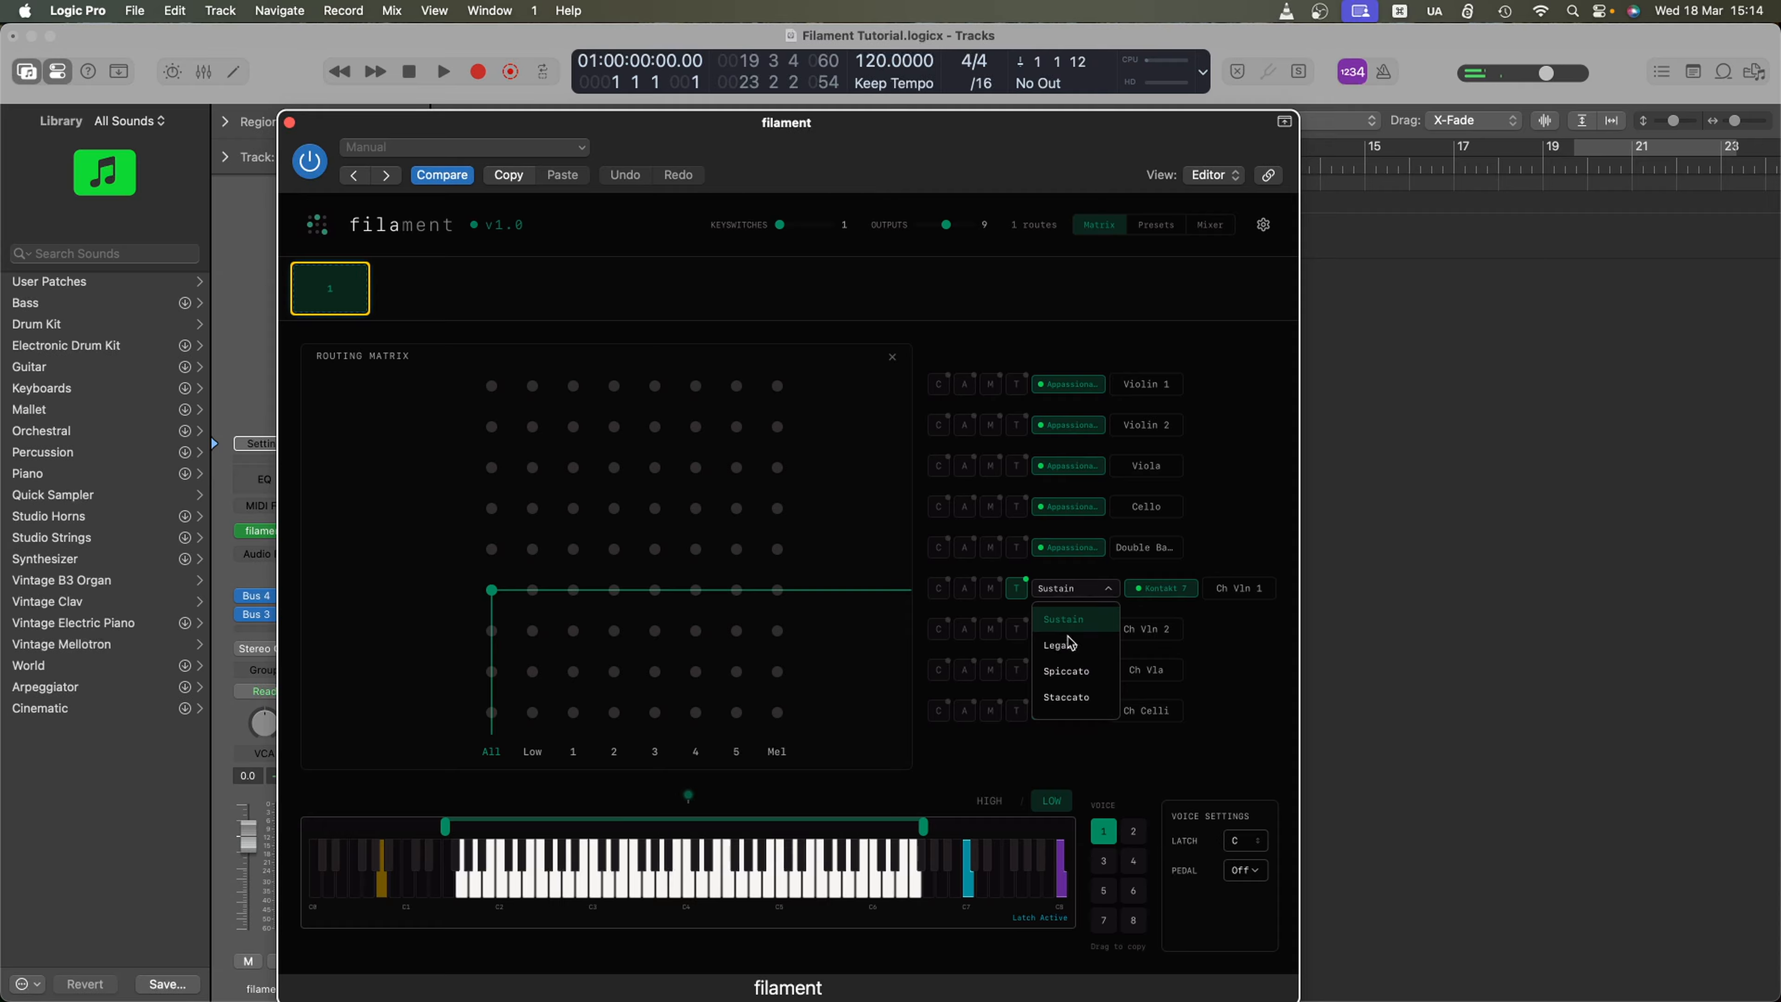
{"action": "left_click", "coordinate": [1068, 672]}
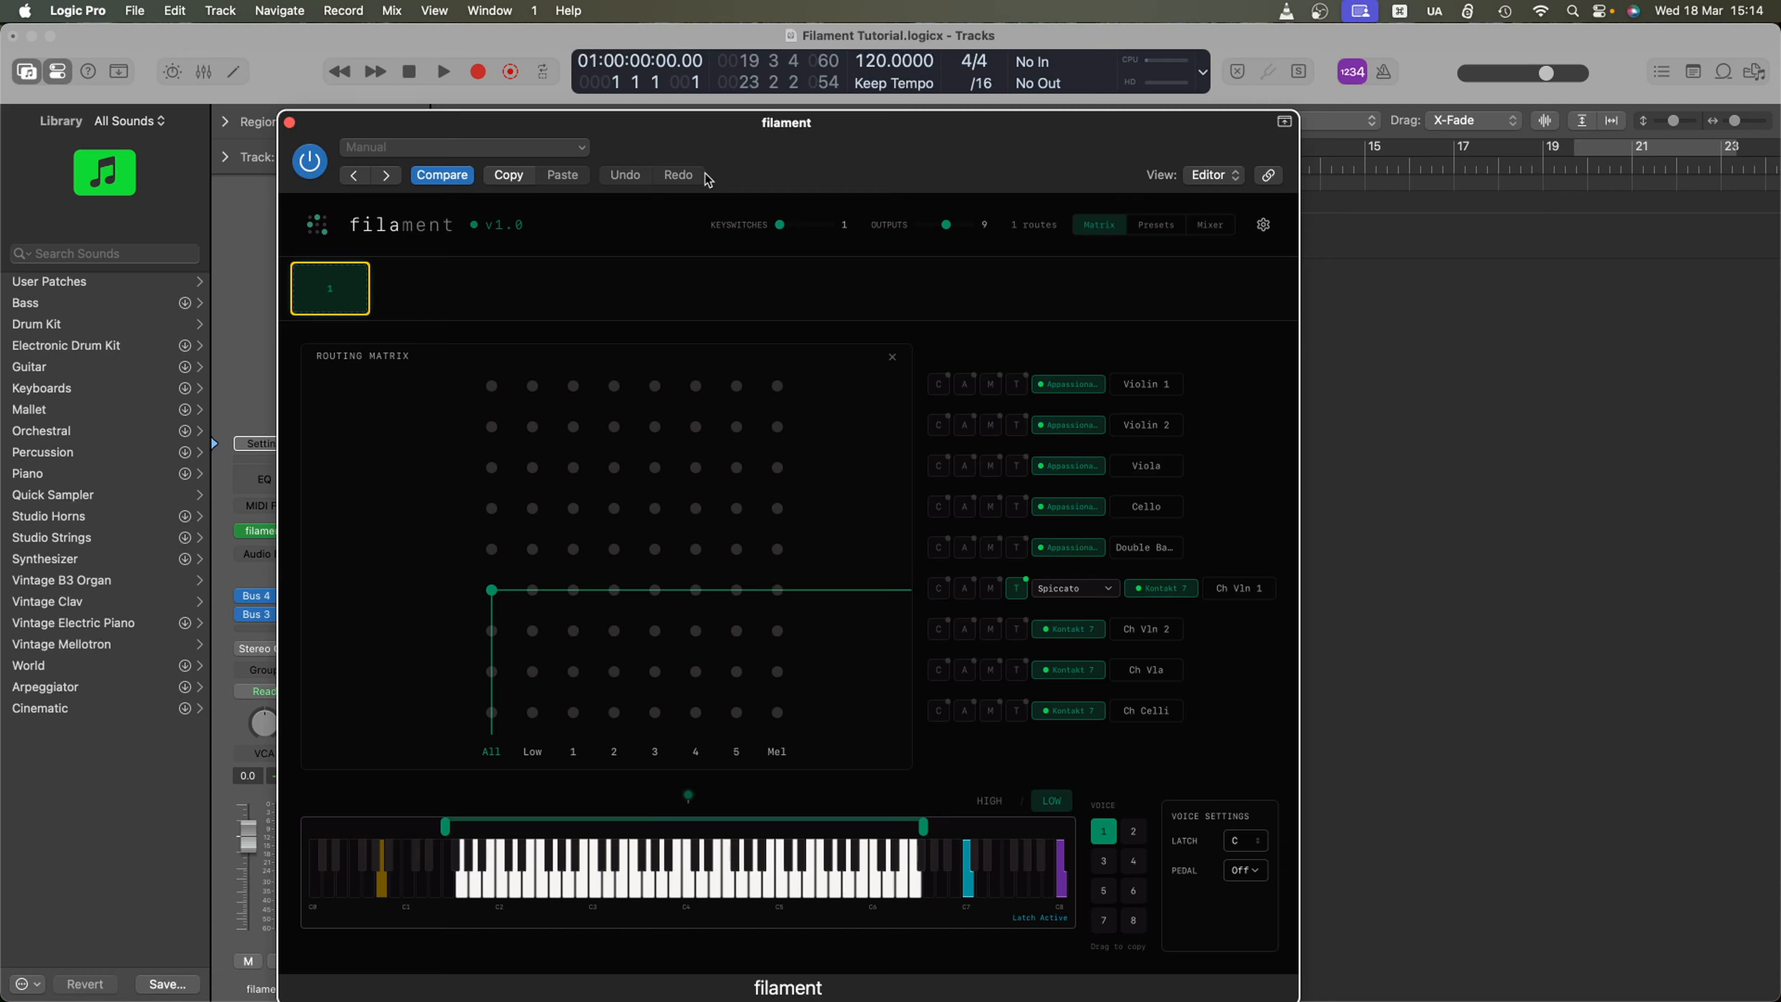
- Increase the number of keyswitches to 7 and set the Ch Vln 1 articulation to Sustain
{"action": "left_click_drag", "start_coordinate": [786, 230], "coordinate": [810, 230]}
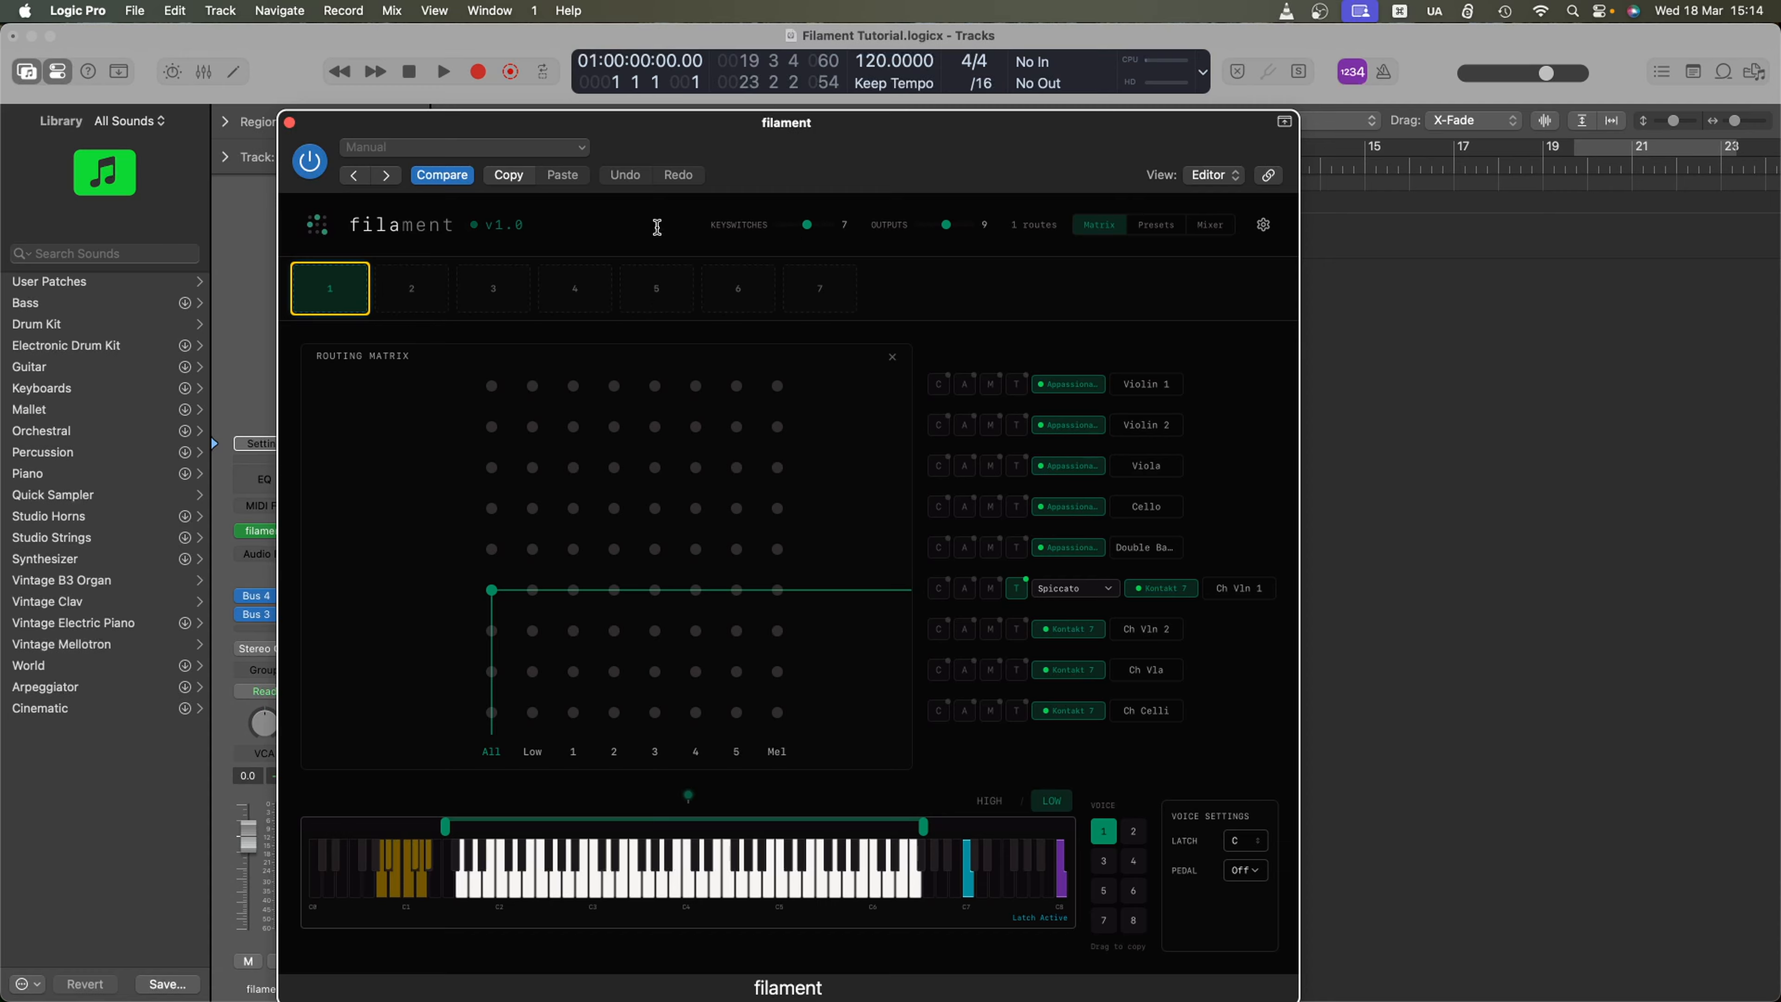
{"action": "left_click", "coordinate": [1067, 590]}
{"action": "left_click", "coordinate": [1067, 620]}
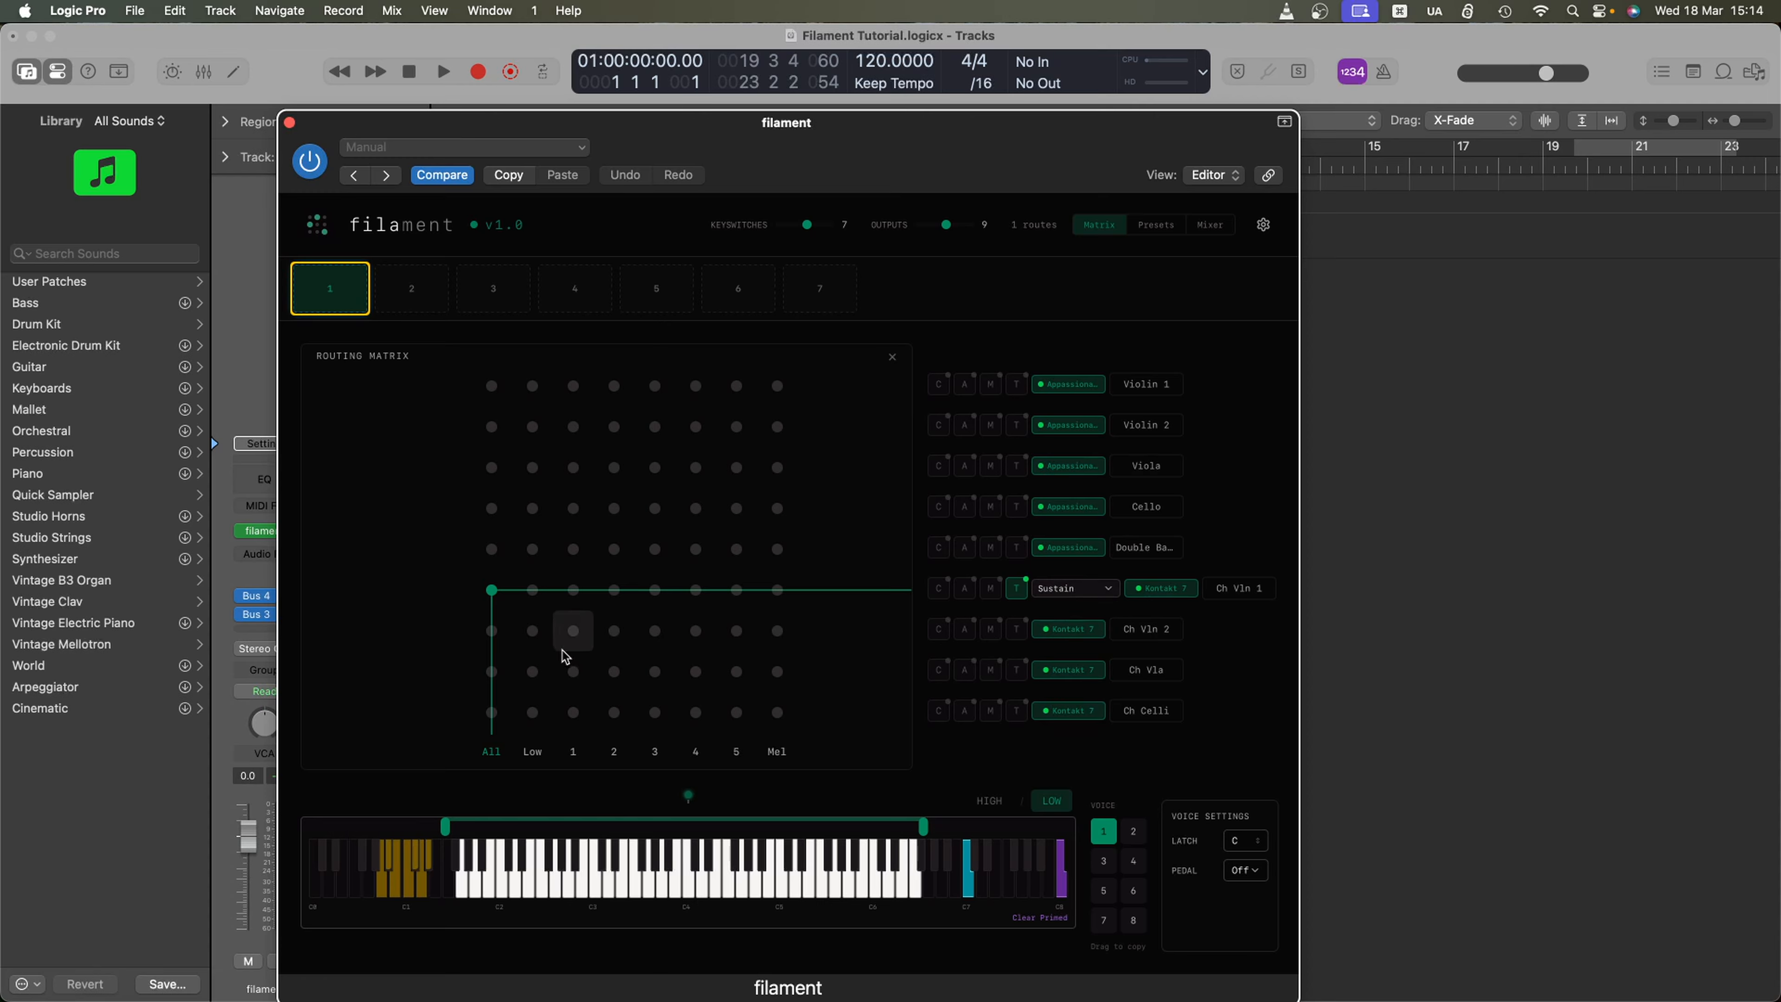
- Replace the All route with voice 1 to Ch Celli, 2 to Ch Vla, 3 to Ch Vln 2 and 4 to Ch Vln 1
{"action": "left_click", "coordinate": [491, 590]}
{"action": "left_click", "coordinate": [573, 712]}
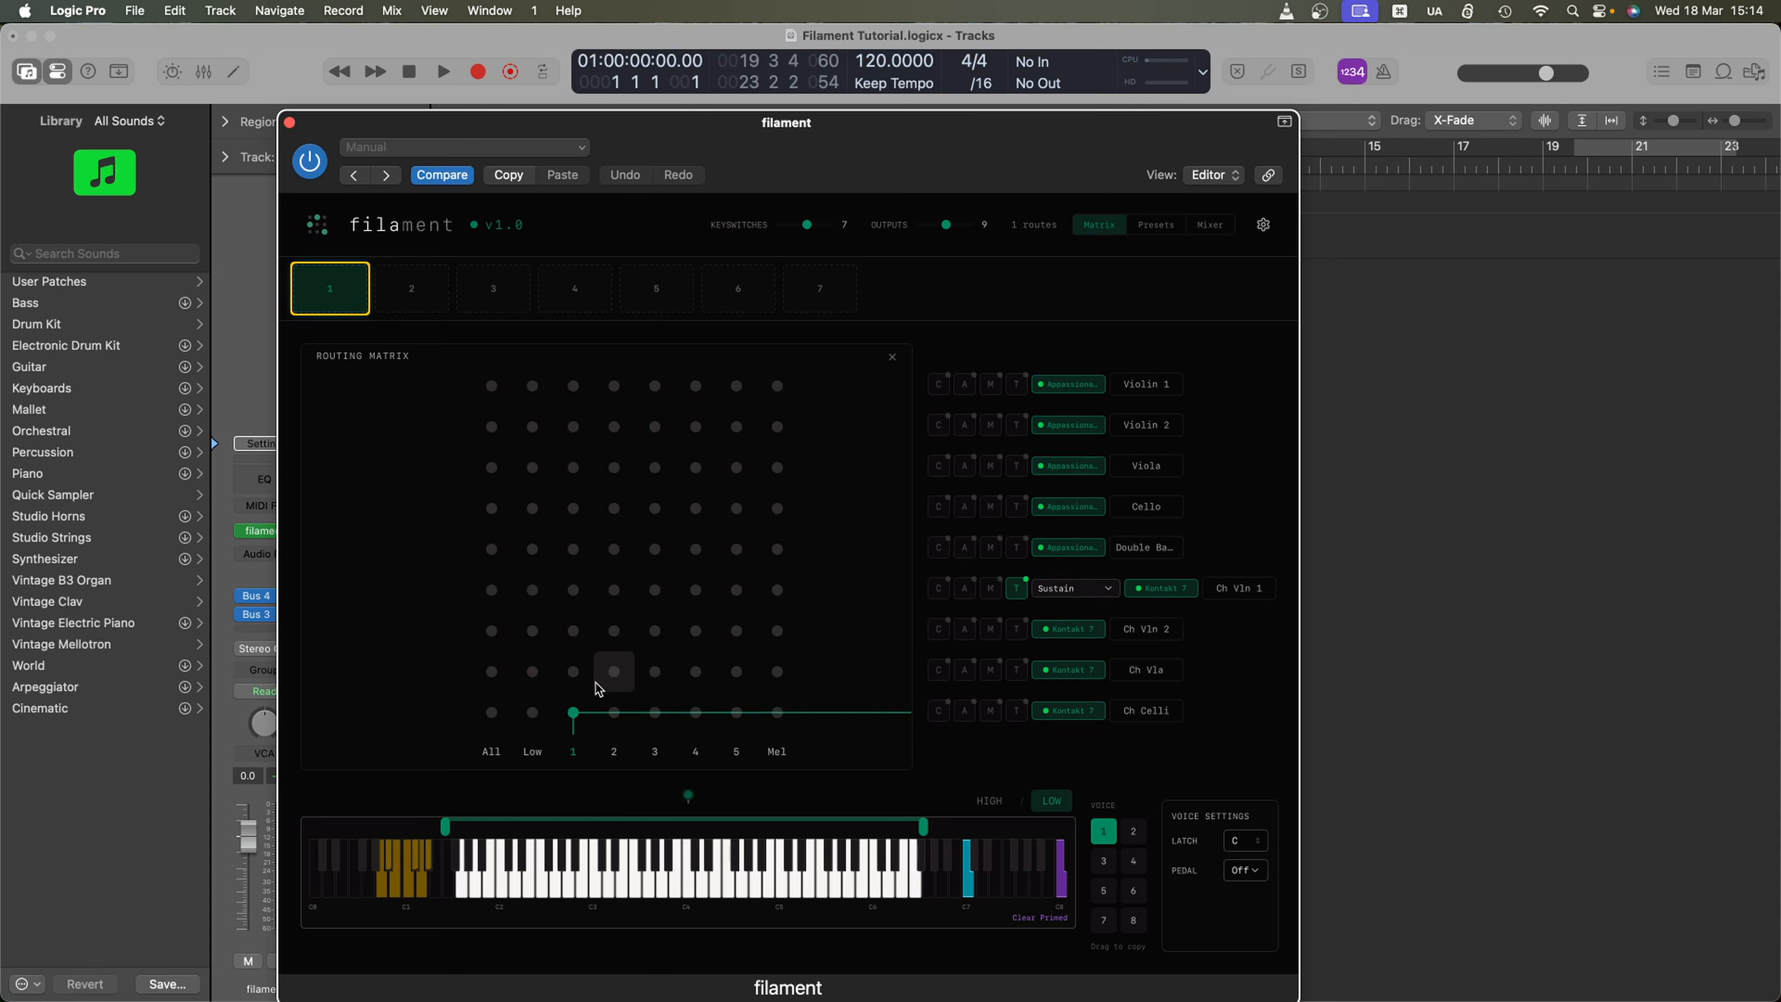
{"action": "left_click", "coordinate": [614, 671]}
{"action": "left_click", "coordinate": [655, 631]}
{"action": "left_click", "coordinate": [694, 593]}
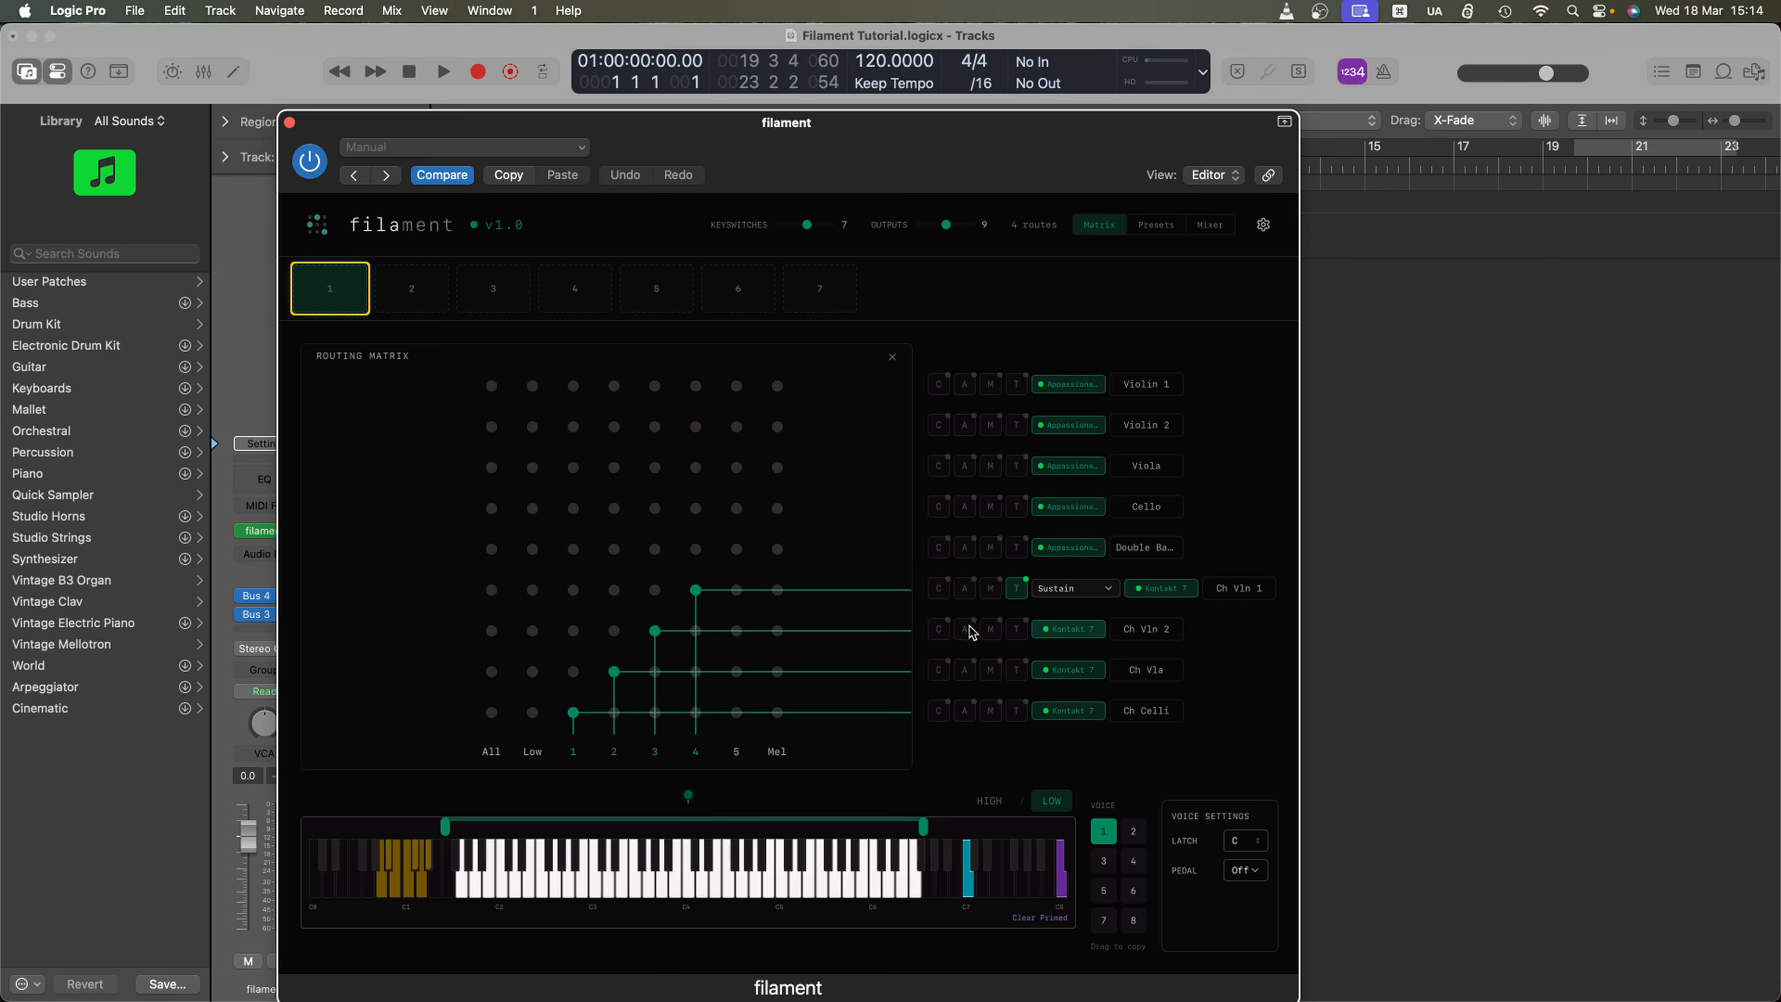
- Enable the articulation selectors on Ch Vln 2, Ch Vla and Ch Celli
{"action": "left_click", "coordinate": [1016, 630]}
{"action": "left_click", "coordinate": [1017, 670]}
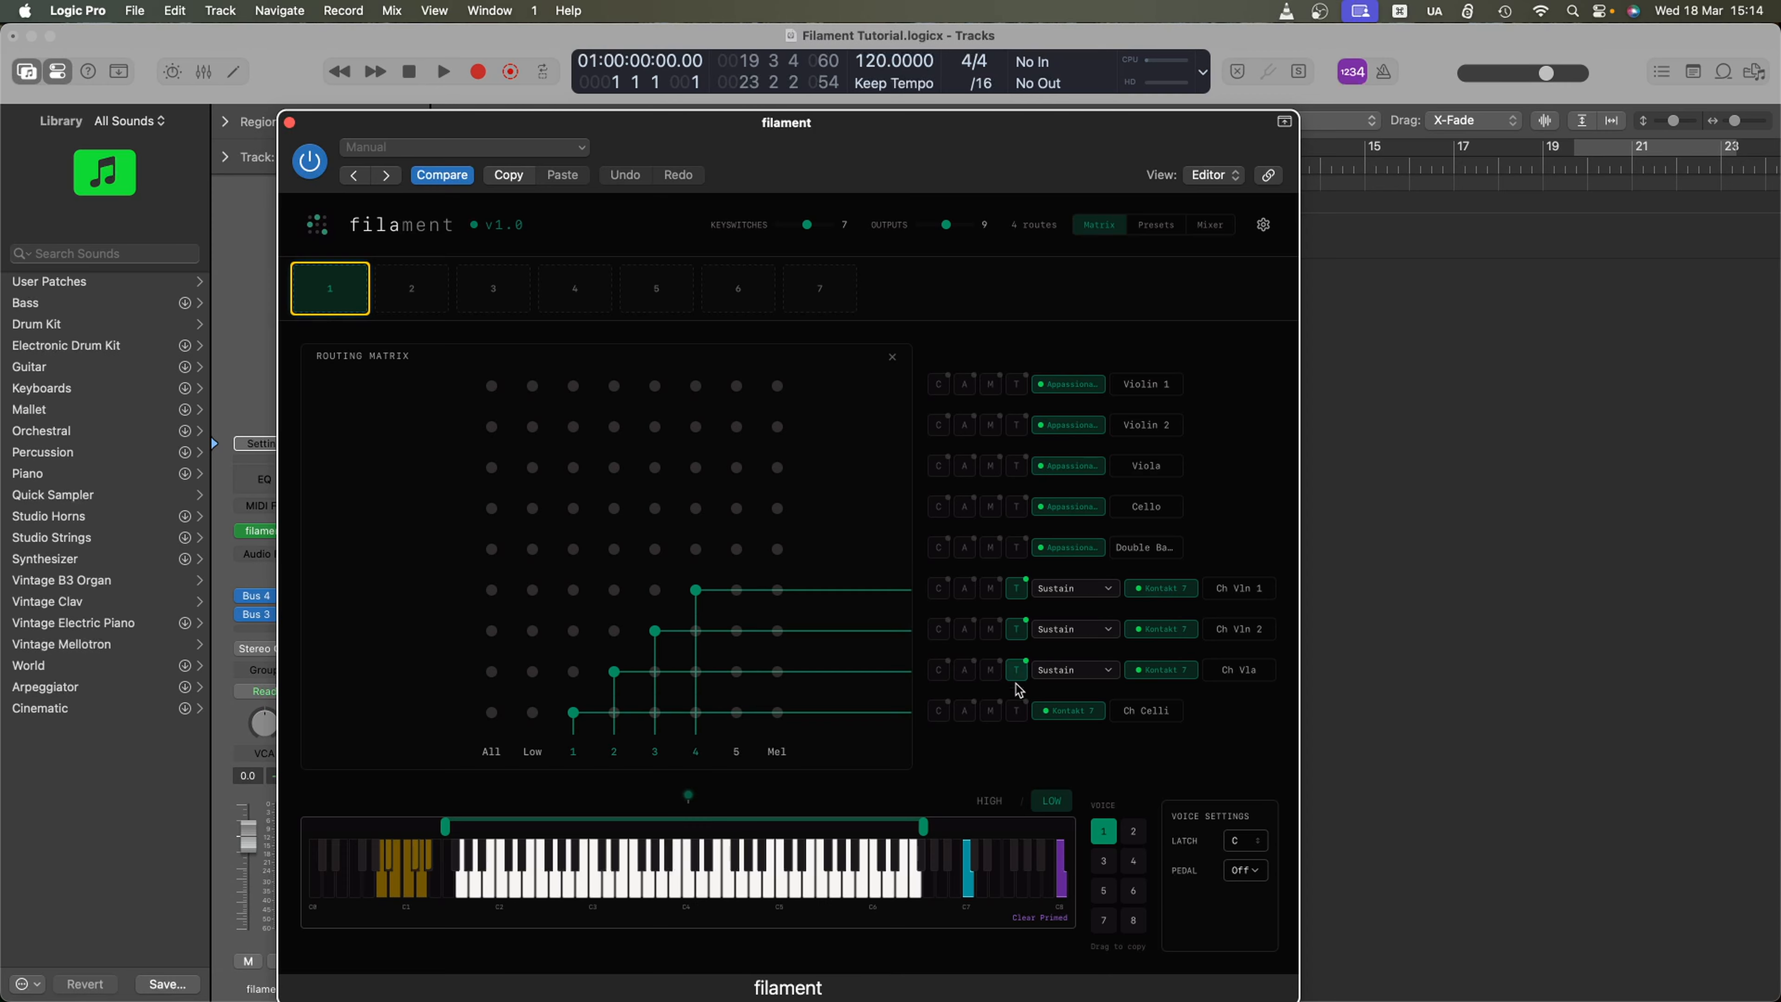
{"action": "left_click", "coordinate": [1016, 714]}
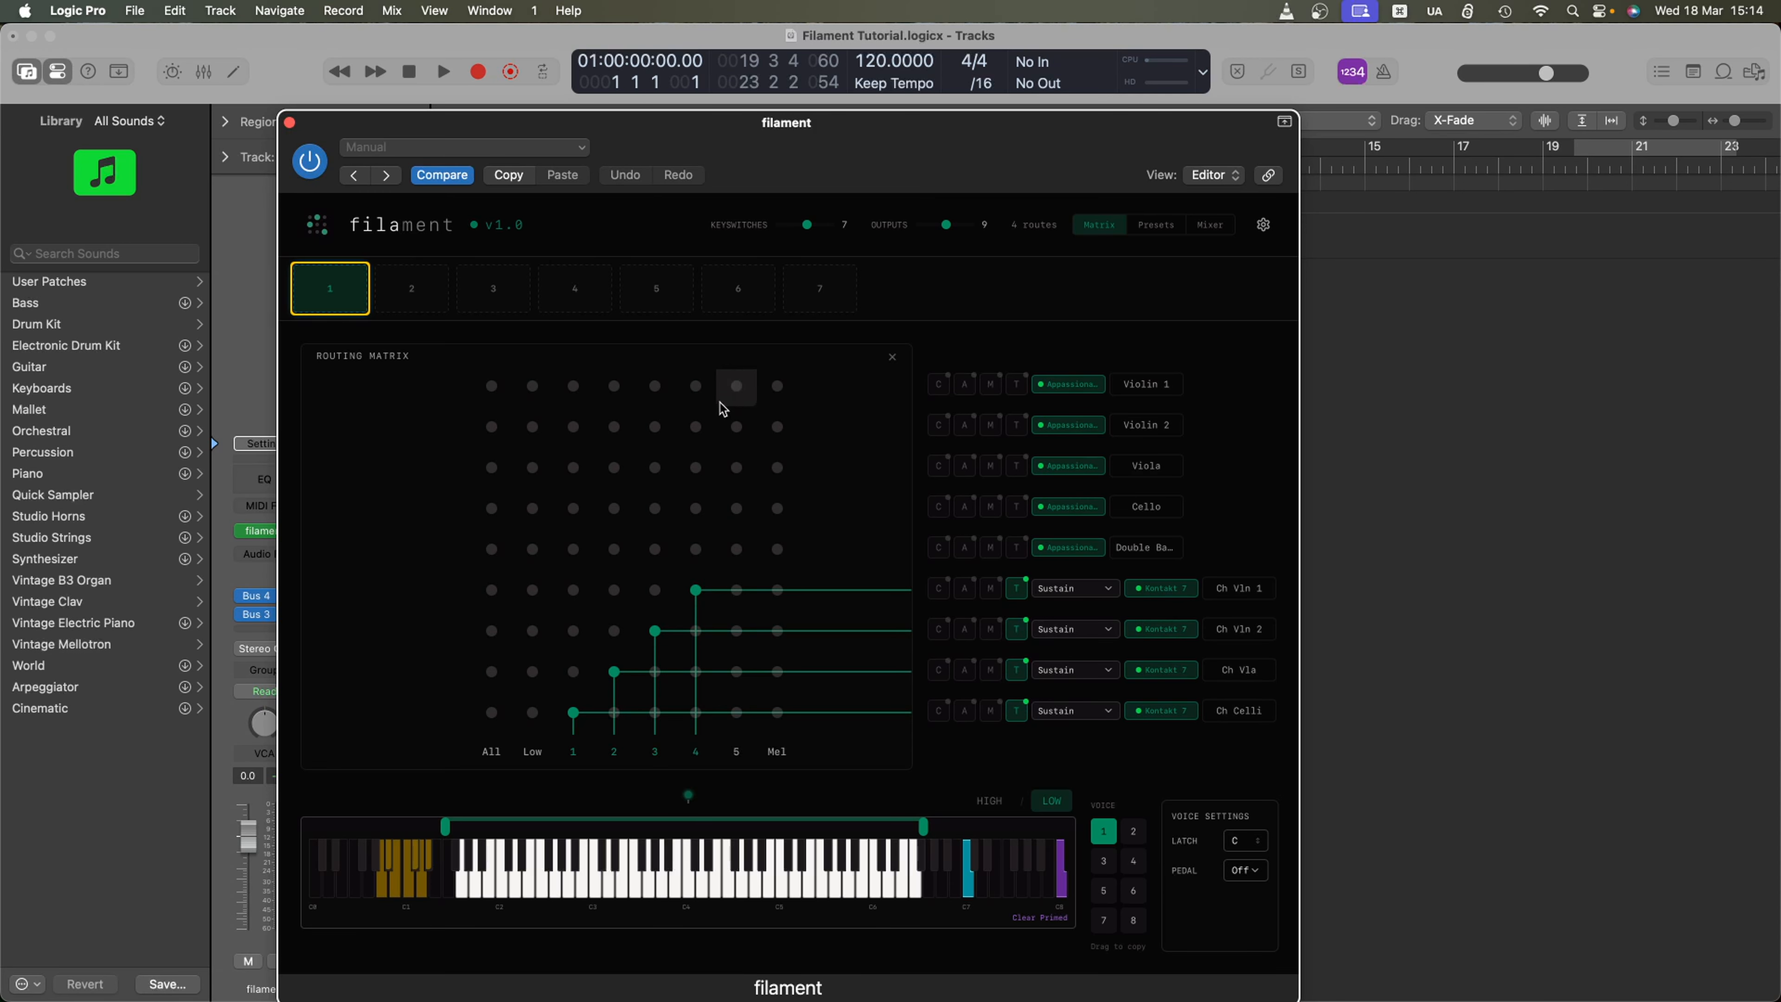
- Route the Mel voice to Violin 1 and lower Violin 1's mixer volume to about -2.6 dB
{"action": "left_click", "coordinate": [777, 385]}
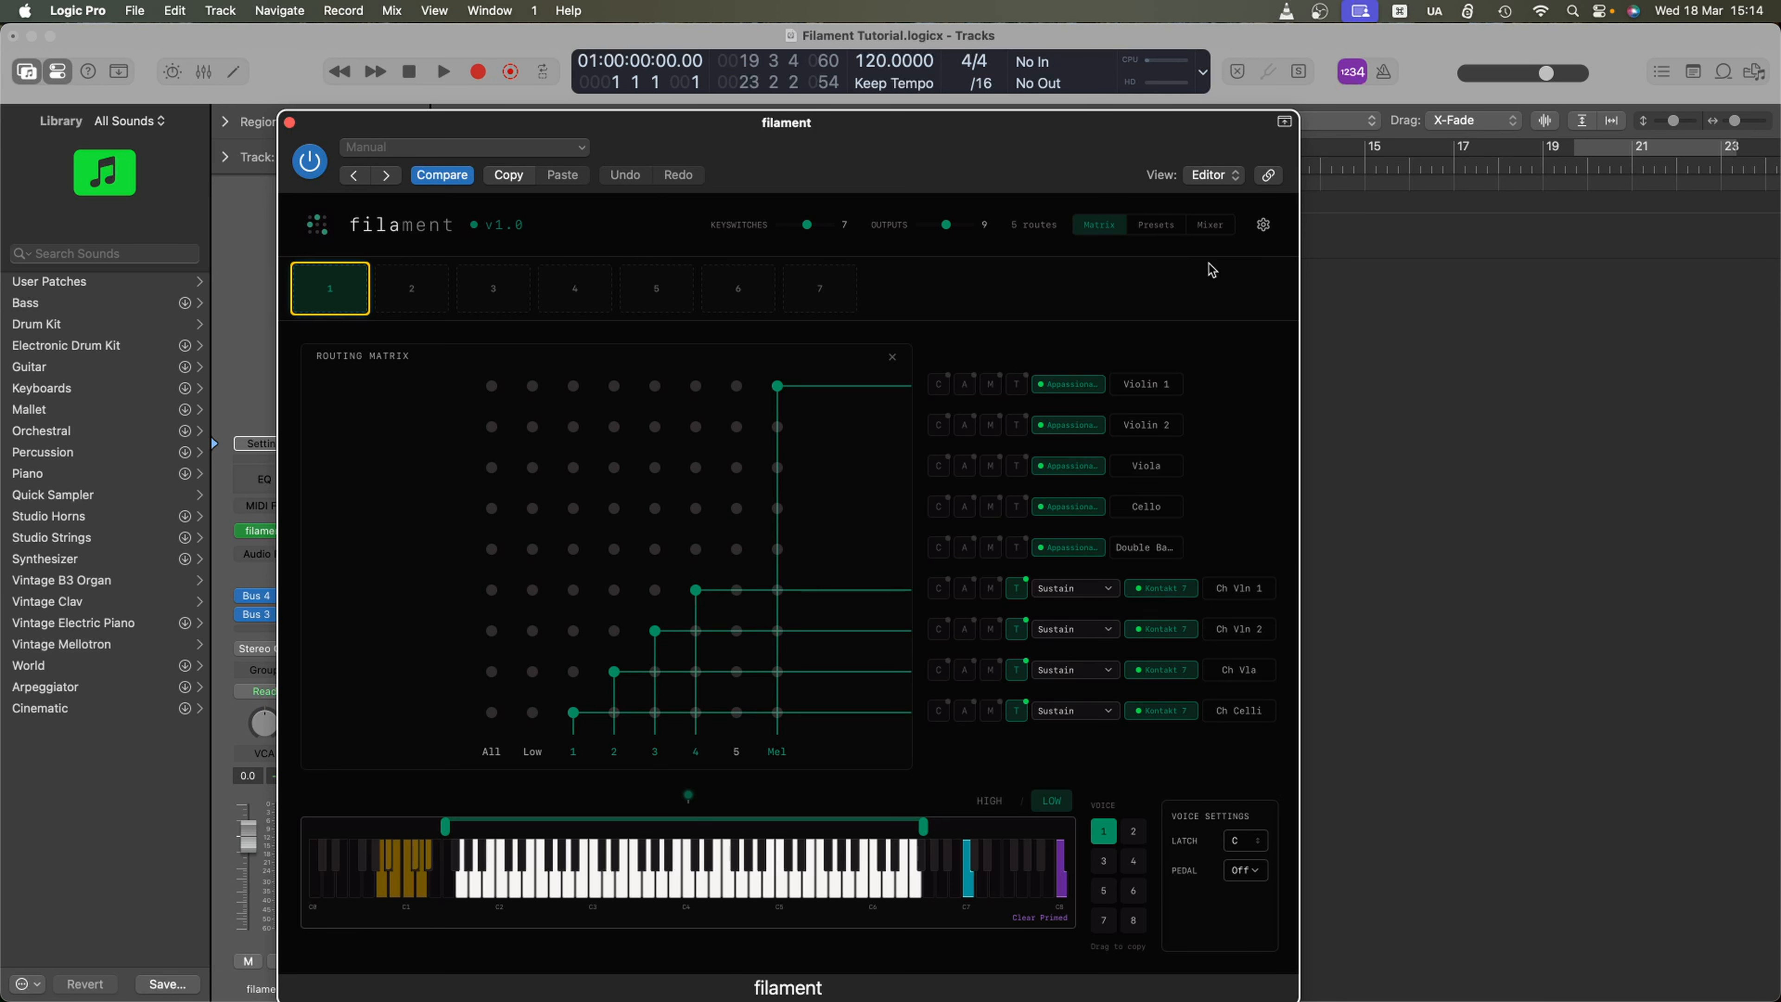
{"action": "left_click", "coordinate": [1210, 224]}
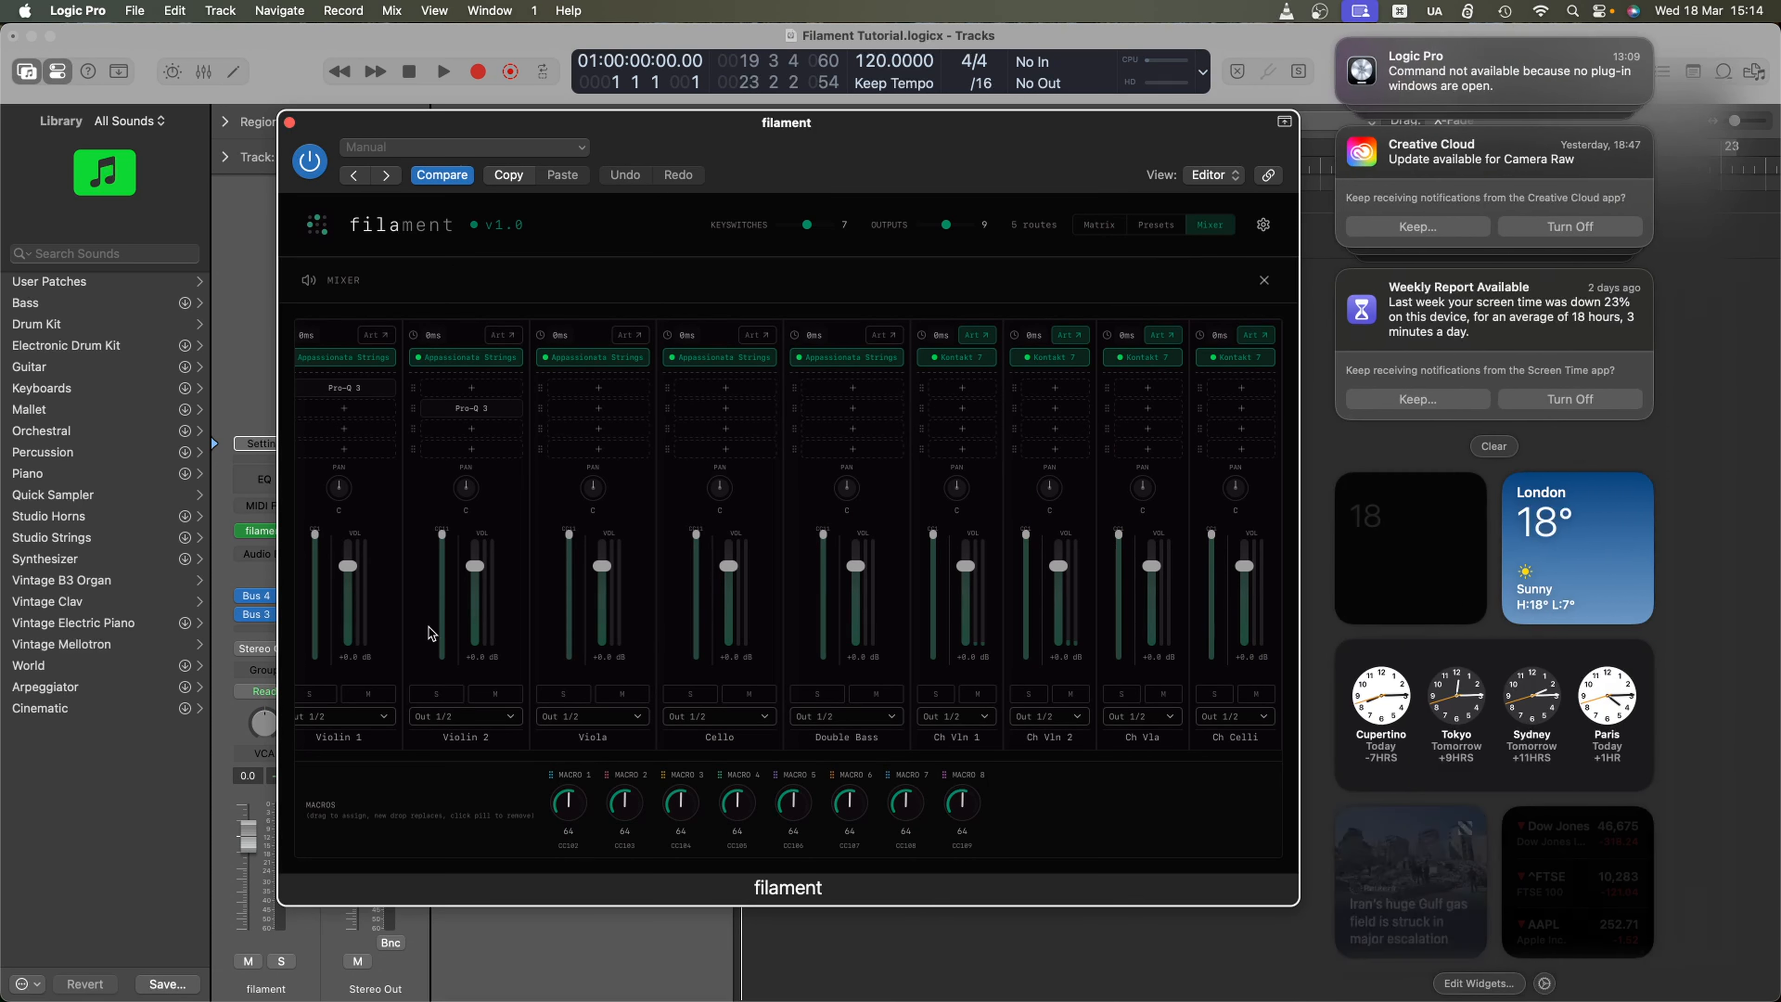
{"action": "left_click_drag", "start_coordinate": [348, 567], "coordinate": [341, 593]}
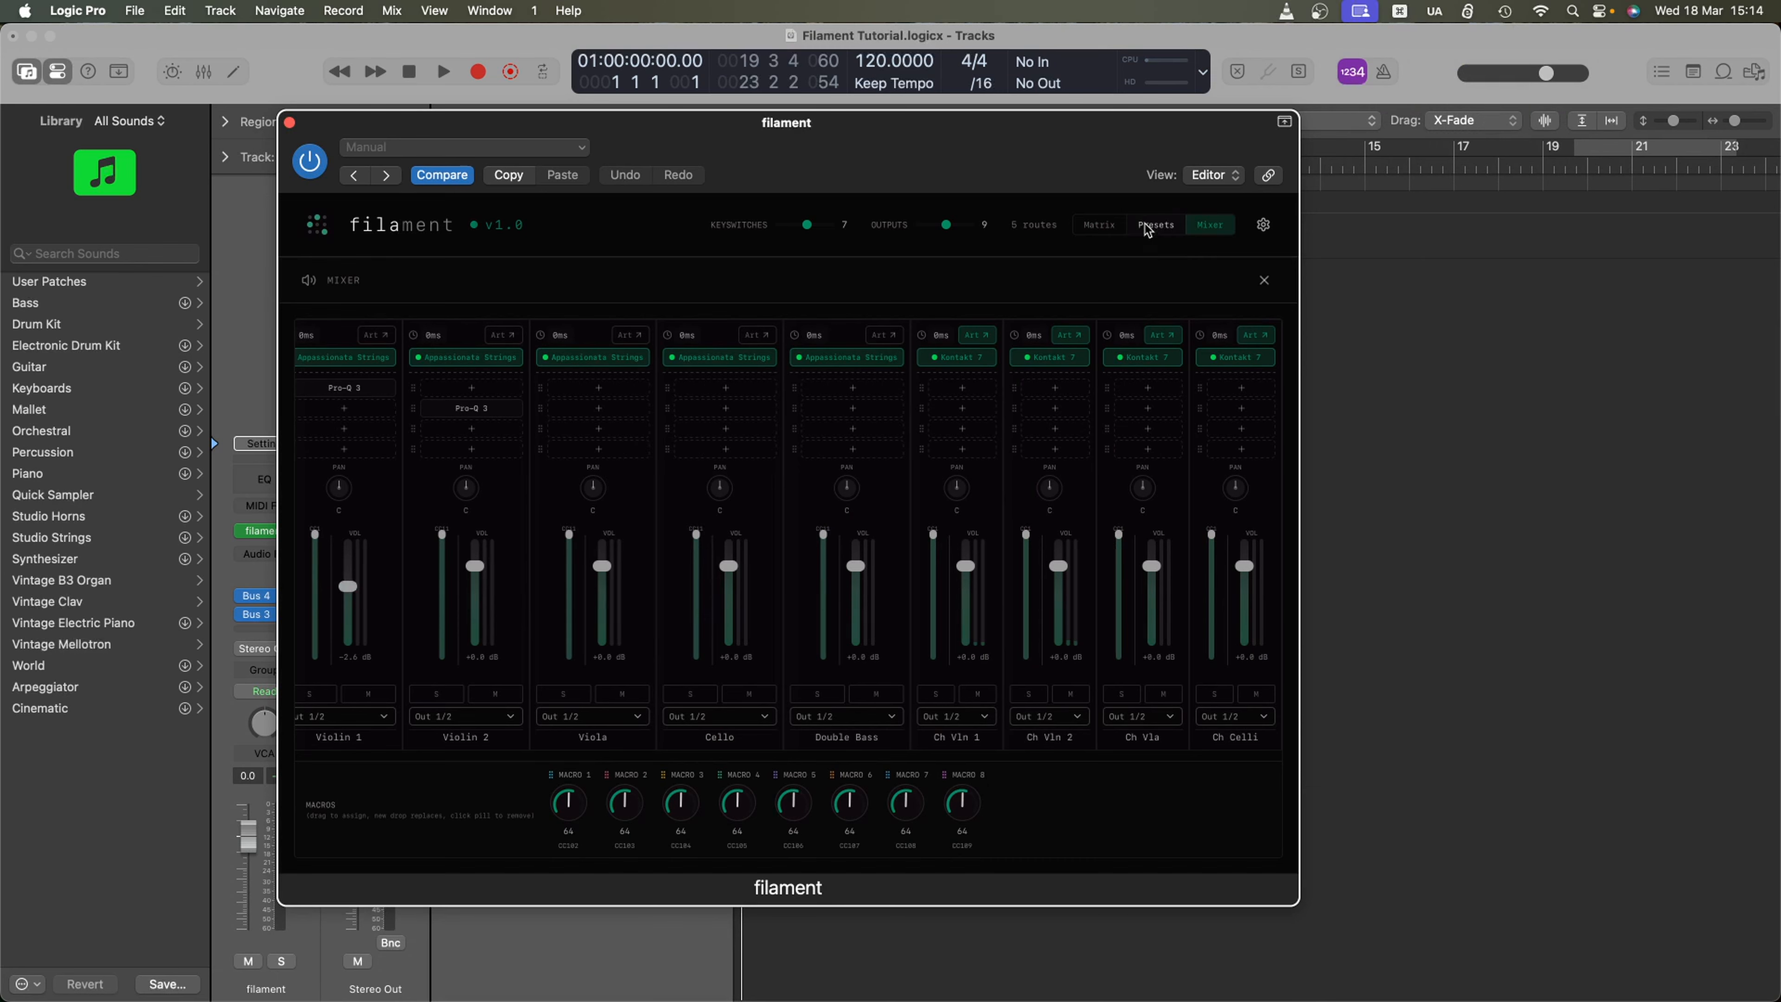
{"action": "left_click", "coordinate": [1098, 225]}
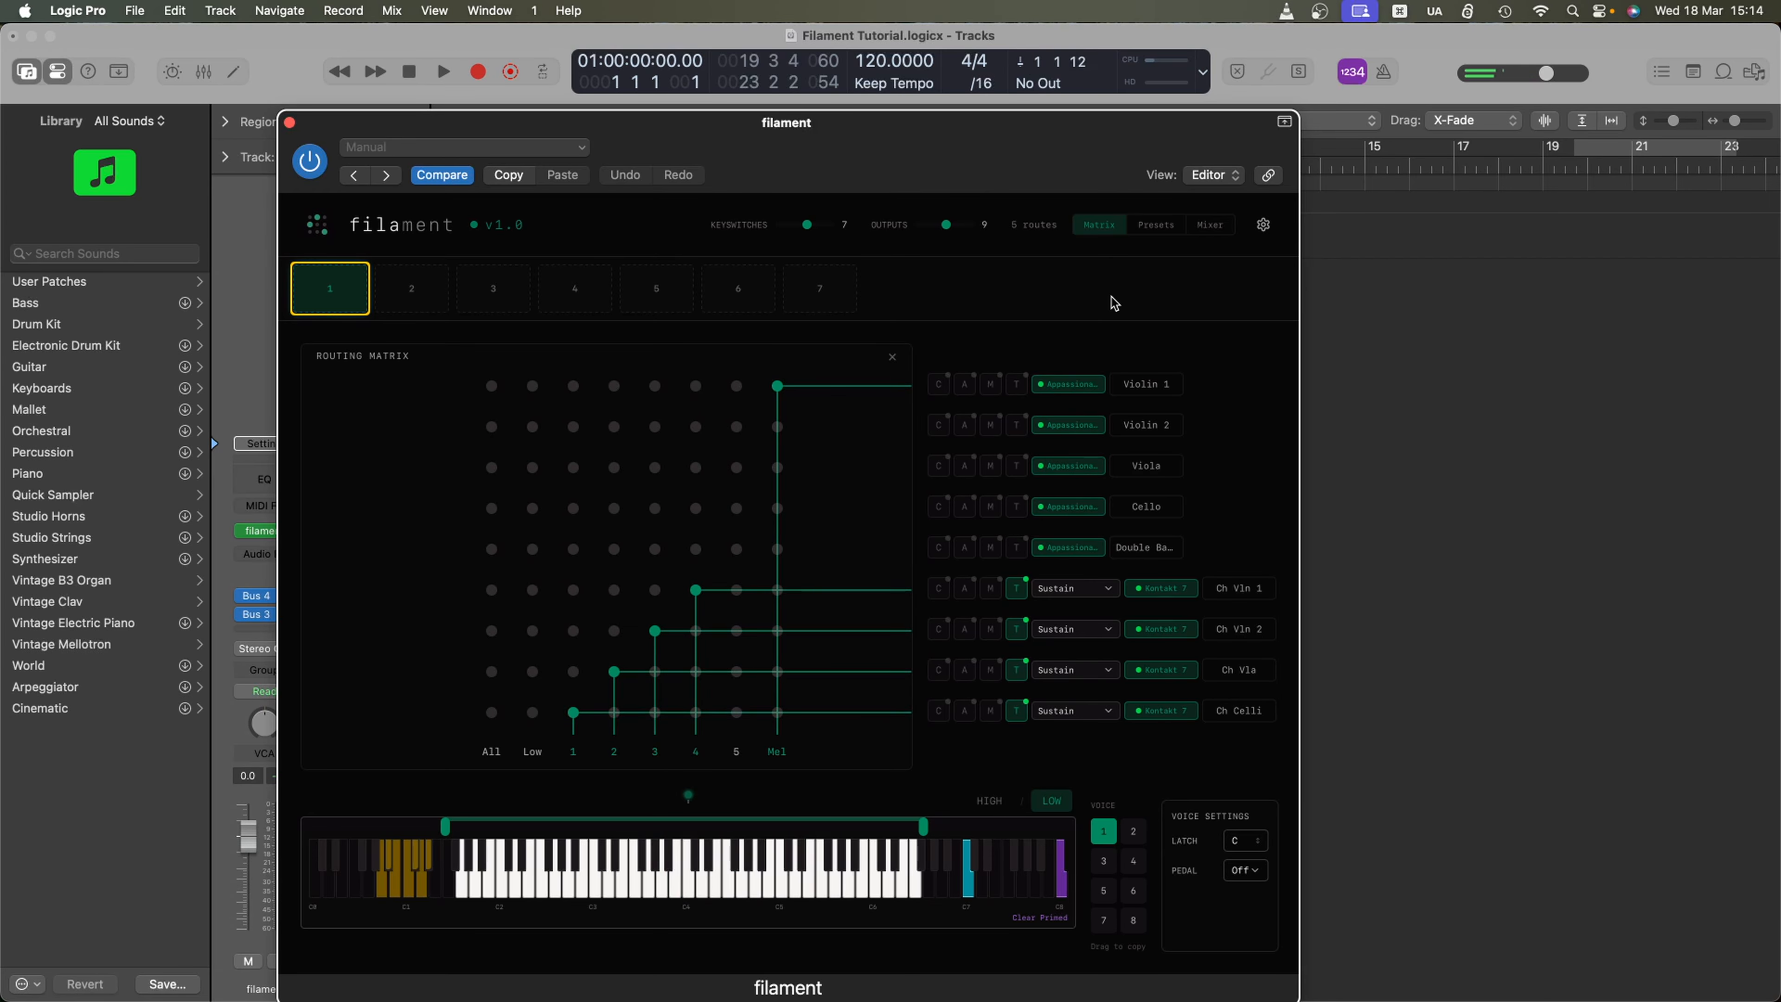
- Copy the keyswitch 1 setup to keyswitch 2 and set the Ch Vln 2 articulation there to Tremolo
{"action": "left_click", "coordinate": [400, 292]}
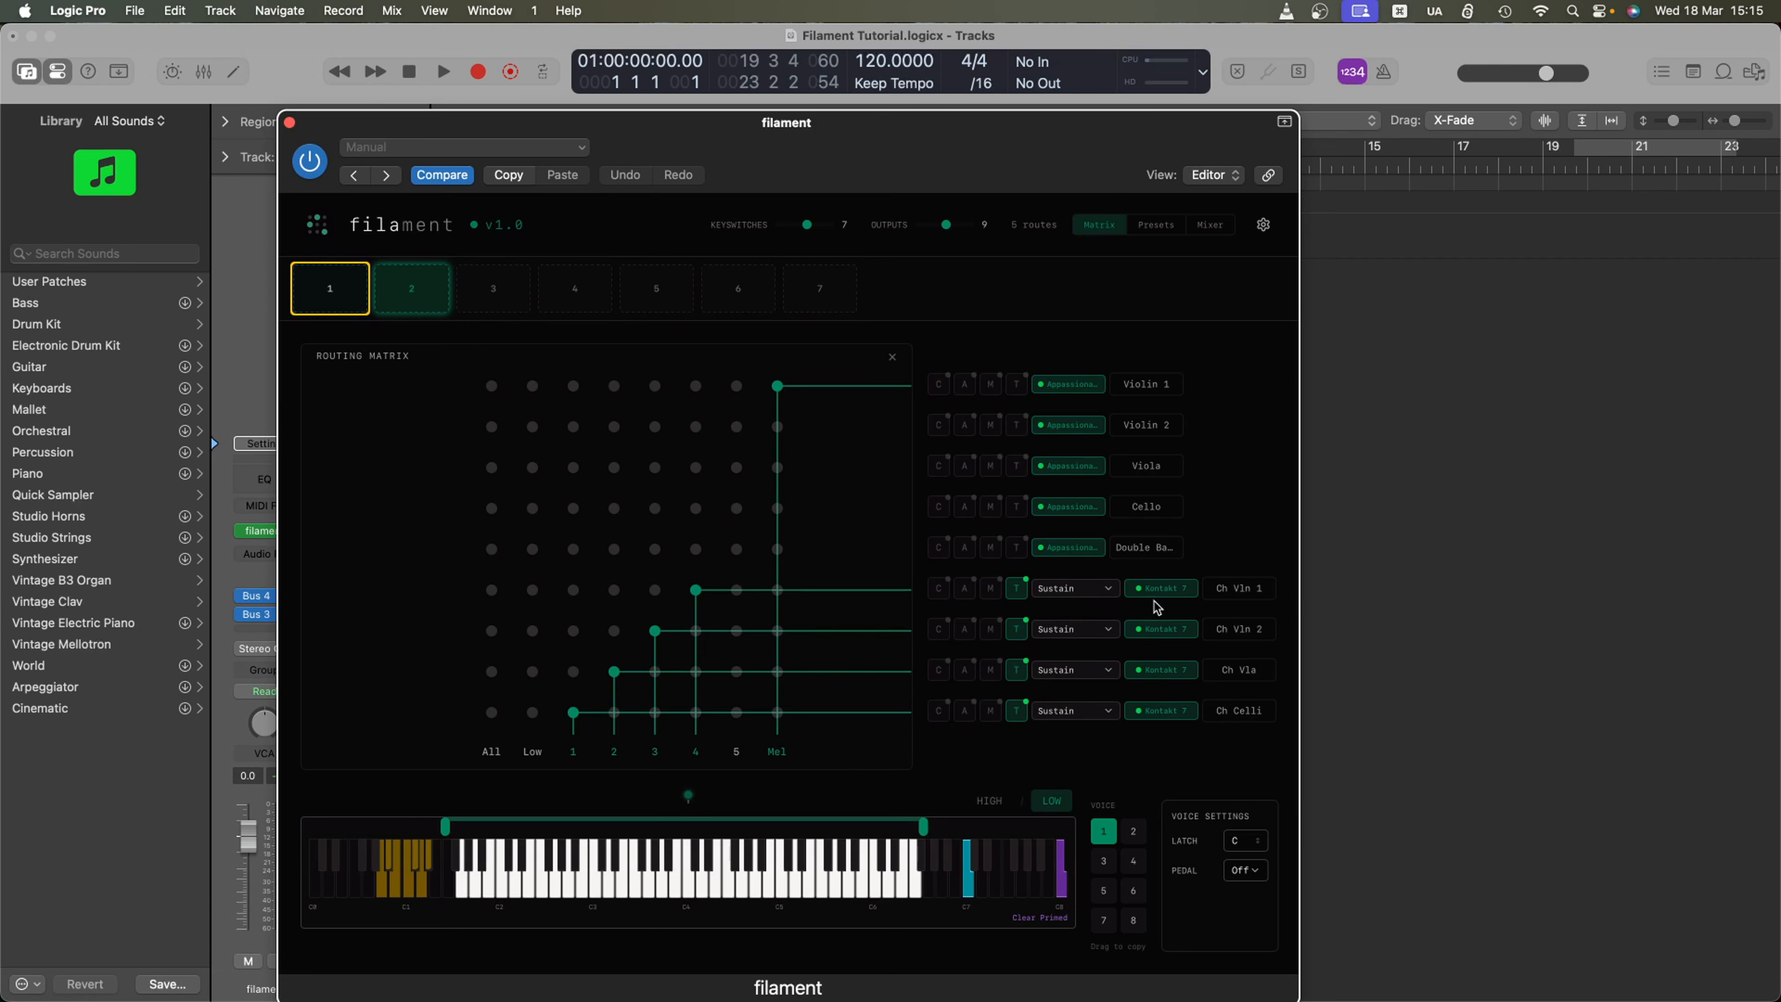
{"action": "left_click", "coordinate": [1064, 629]}
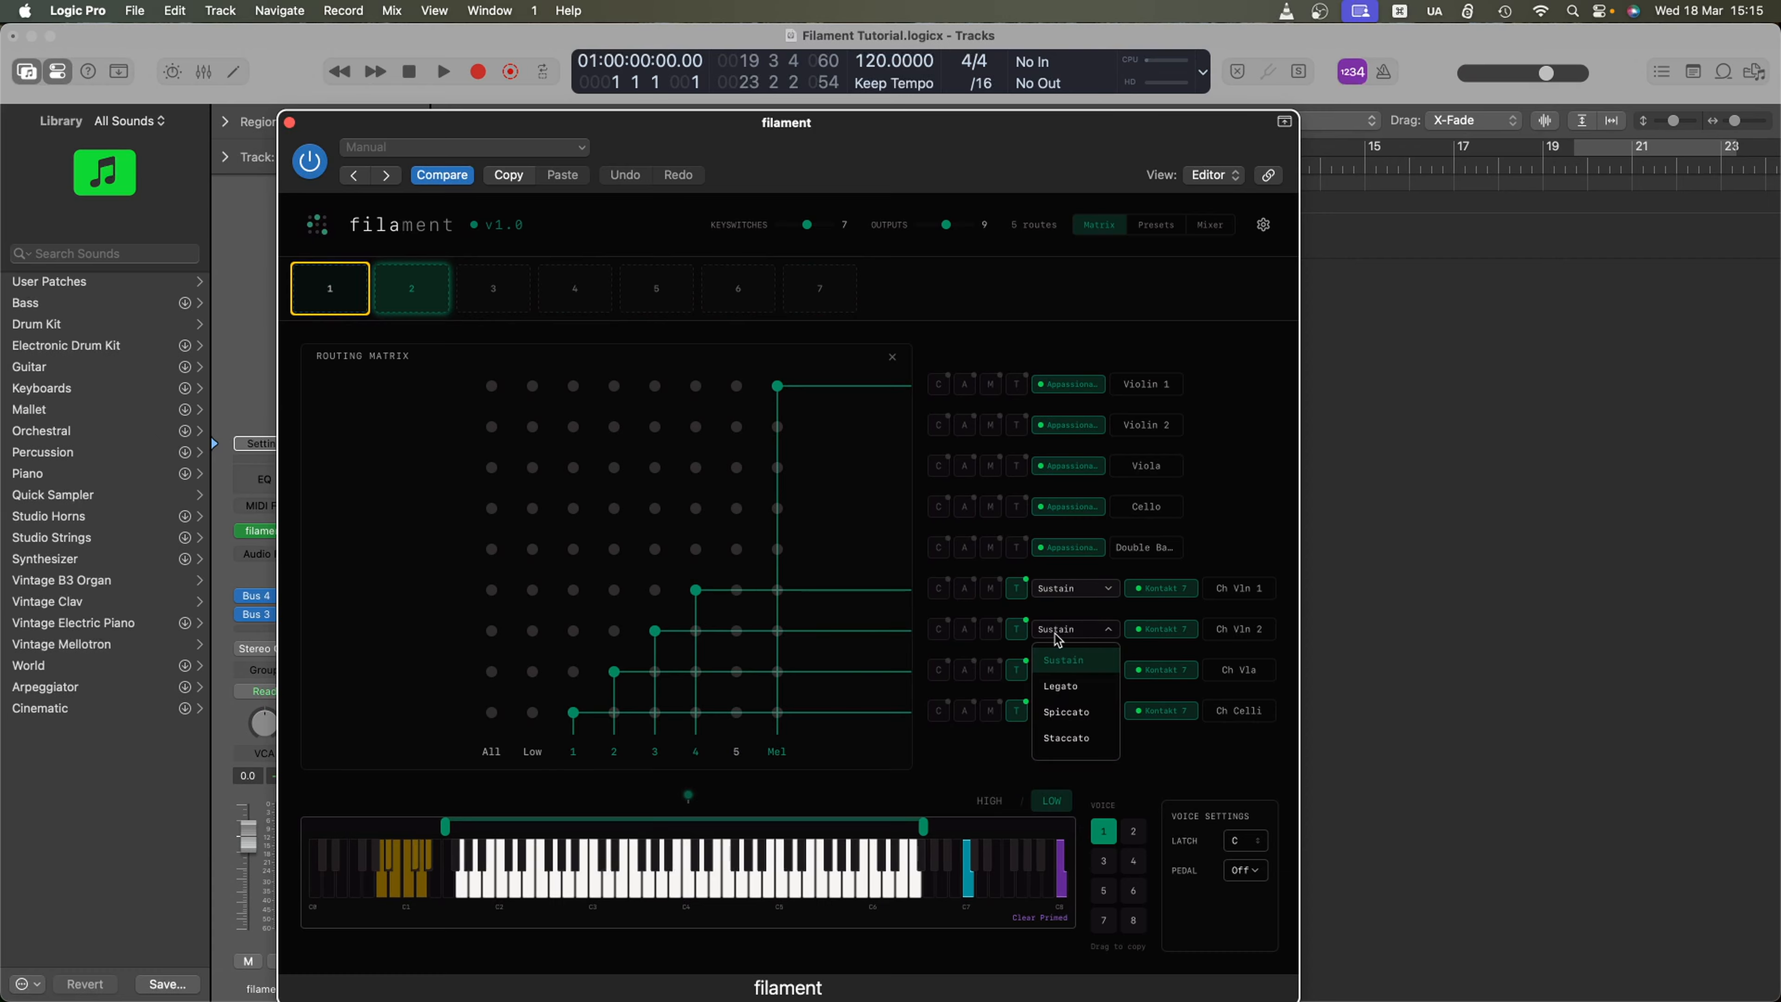
{"action": "scroll", "coordinate": [1073, 702], "scroll_direction": "down", "scroll_amount": 3}
{"action": "scroll", "coordinate": [1077, 704], "scroll_direction": "up", "scroll_amount": 4}
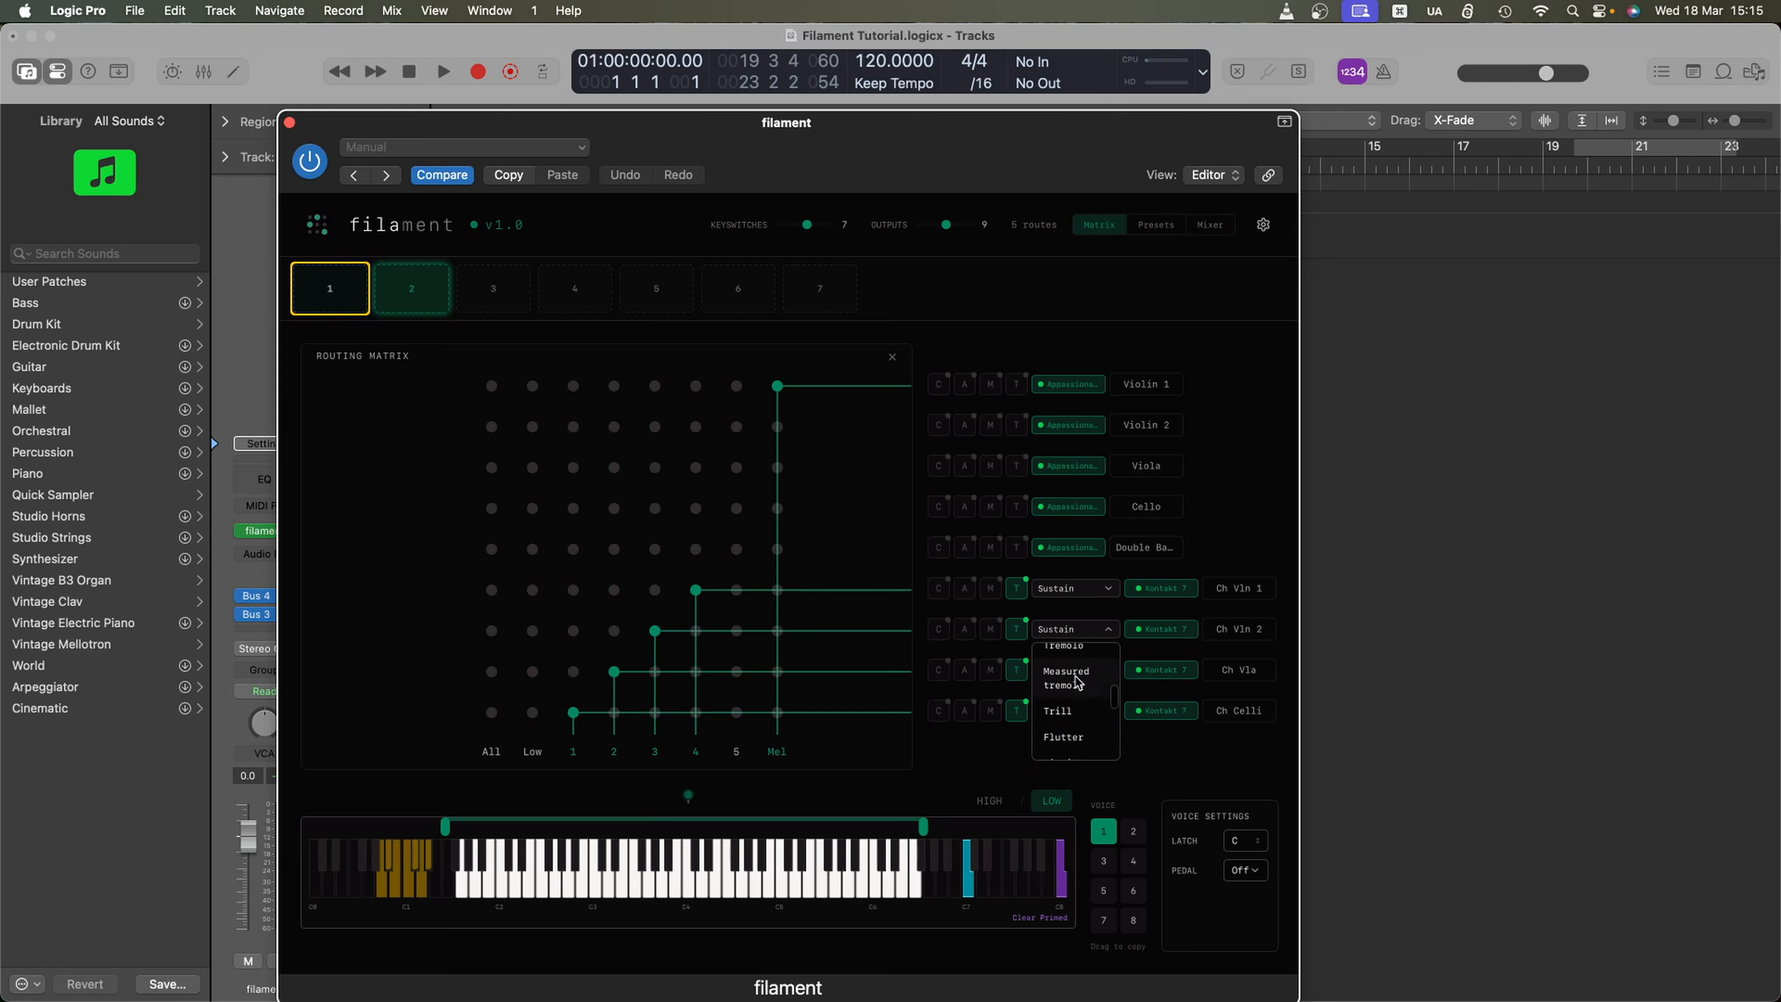
{"action": "left_click", "coordinate": [1063, 647]}
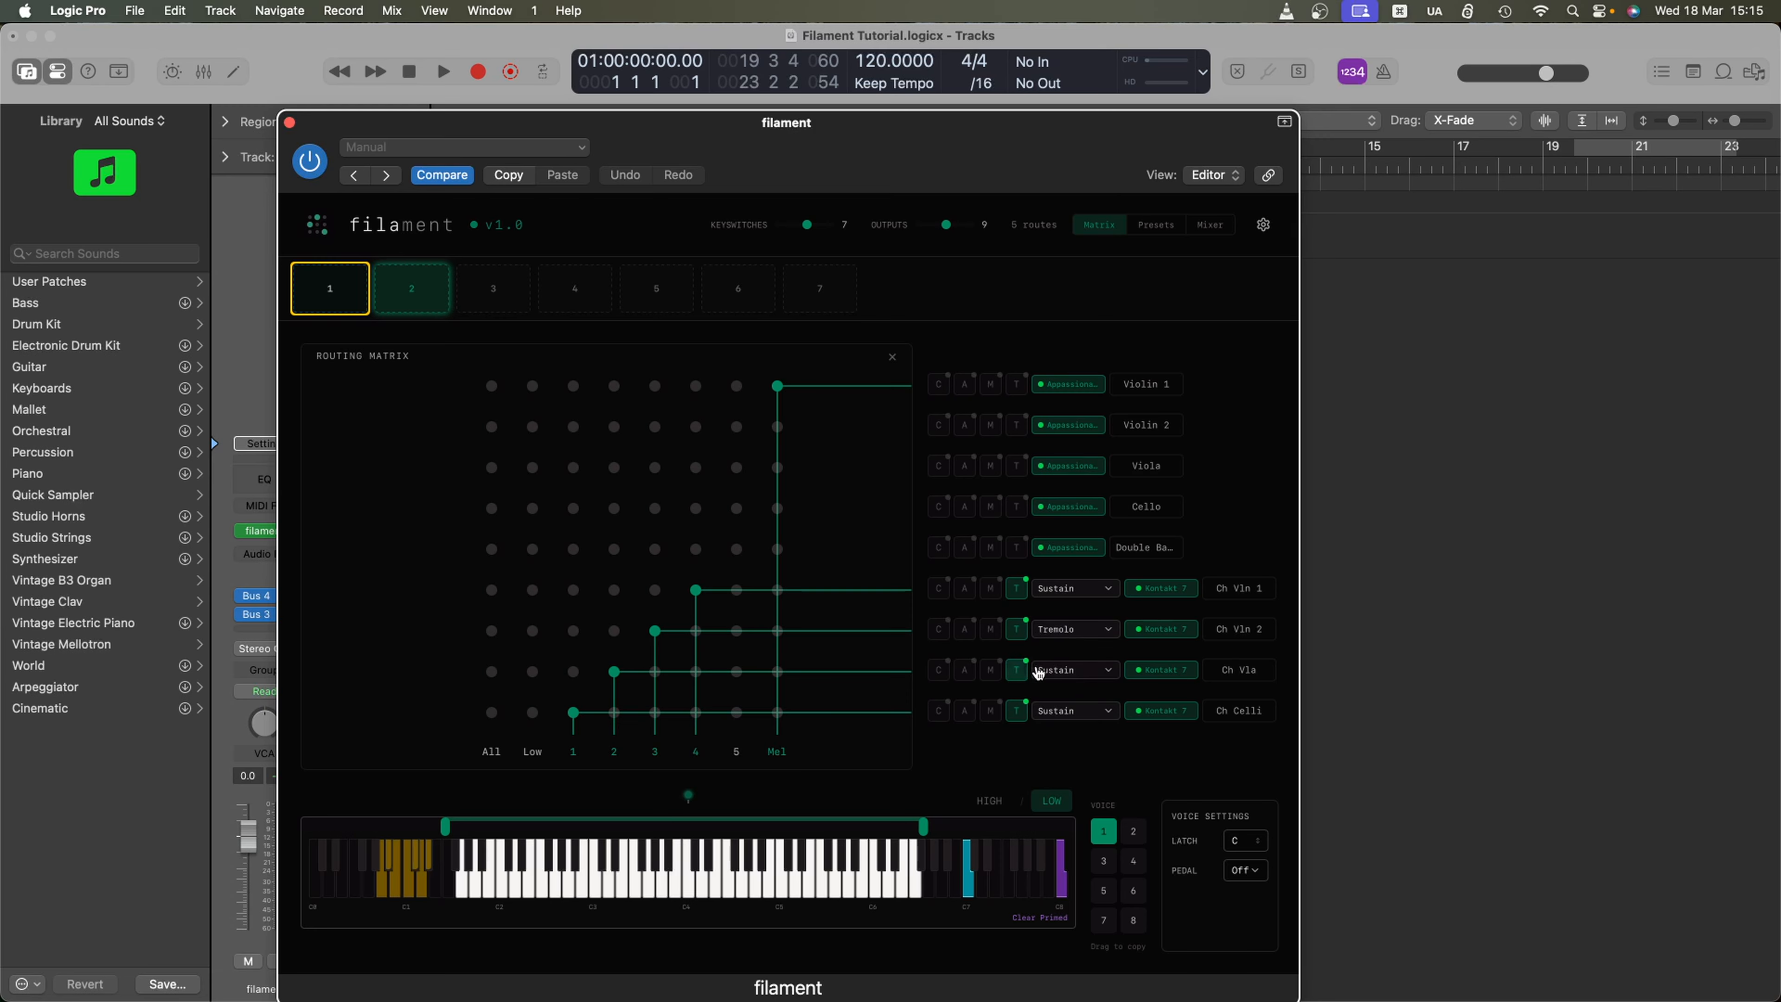
- Set the Ch Vla articulation in keyswitch 2 to Tremolo
{"action": "left_click", "coordinate": [1072, 670]}
{"action": "scroll", "coordinate": [1072, 734], "scroll_direction": "up", "scroll_amount": 5}
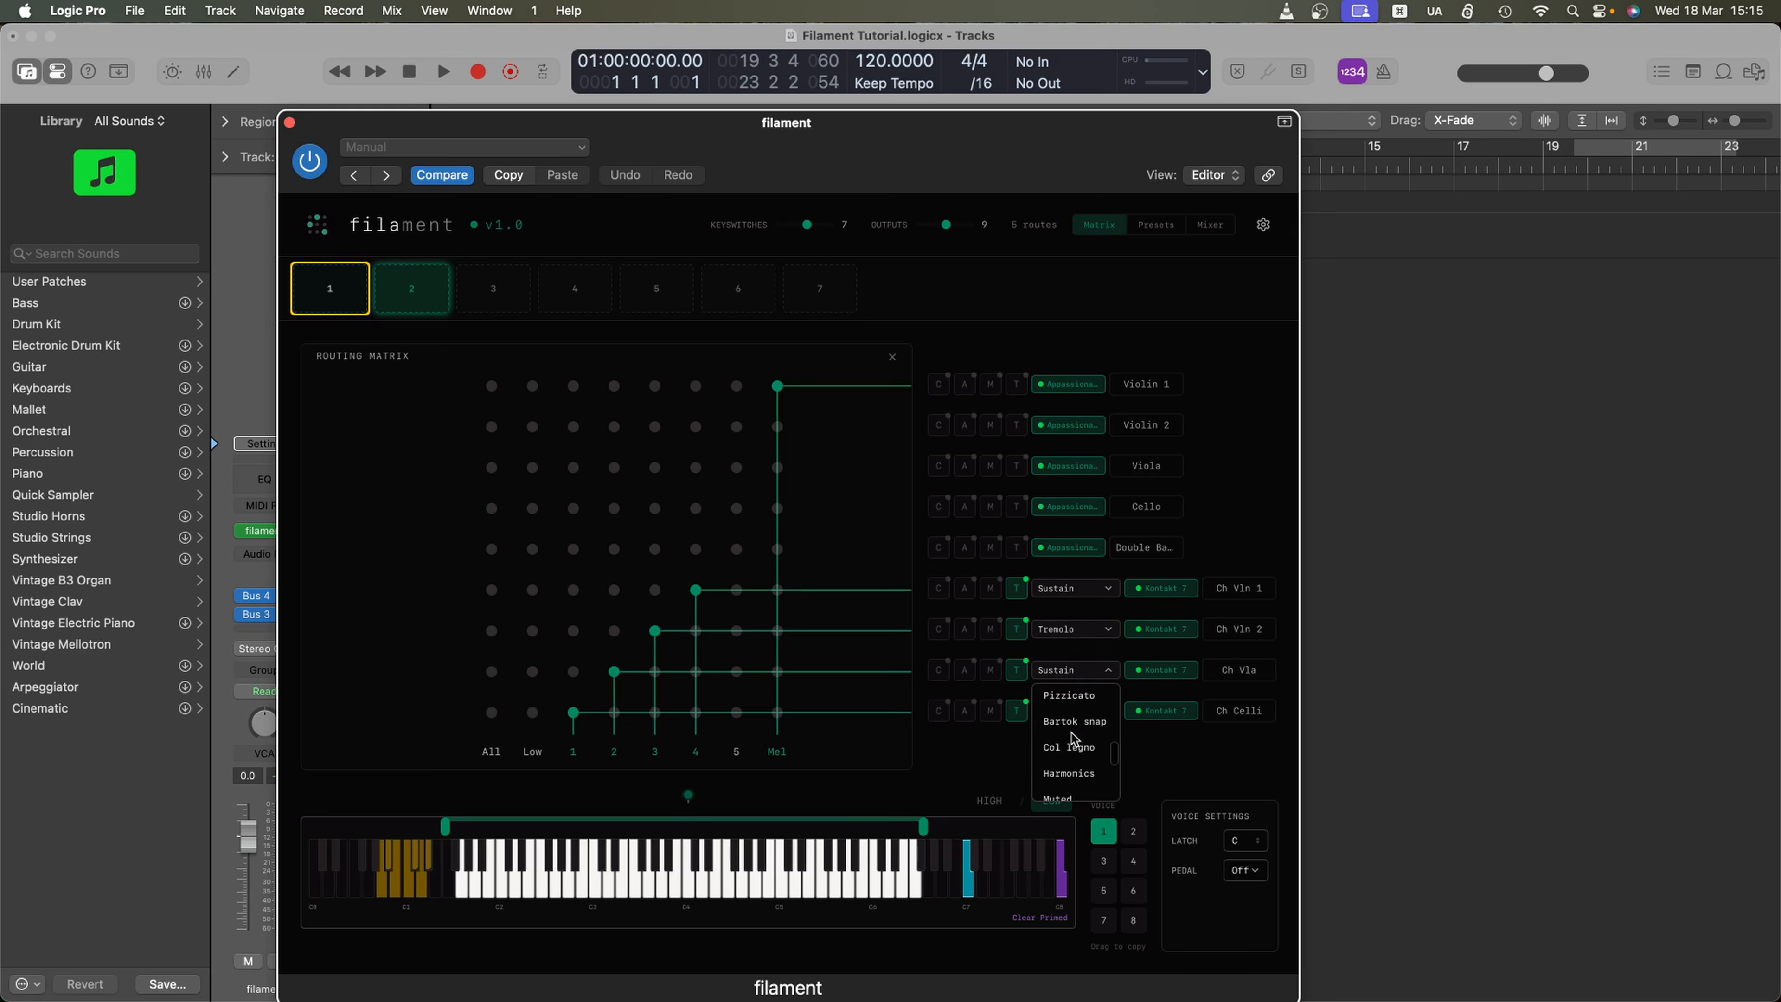
{"action": "scroll", "coordinate": [1073, 739], "scroll_direction": "up", "scroll_amount": 3}
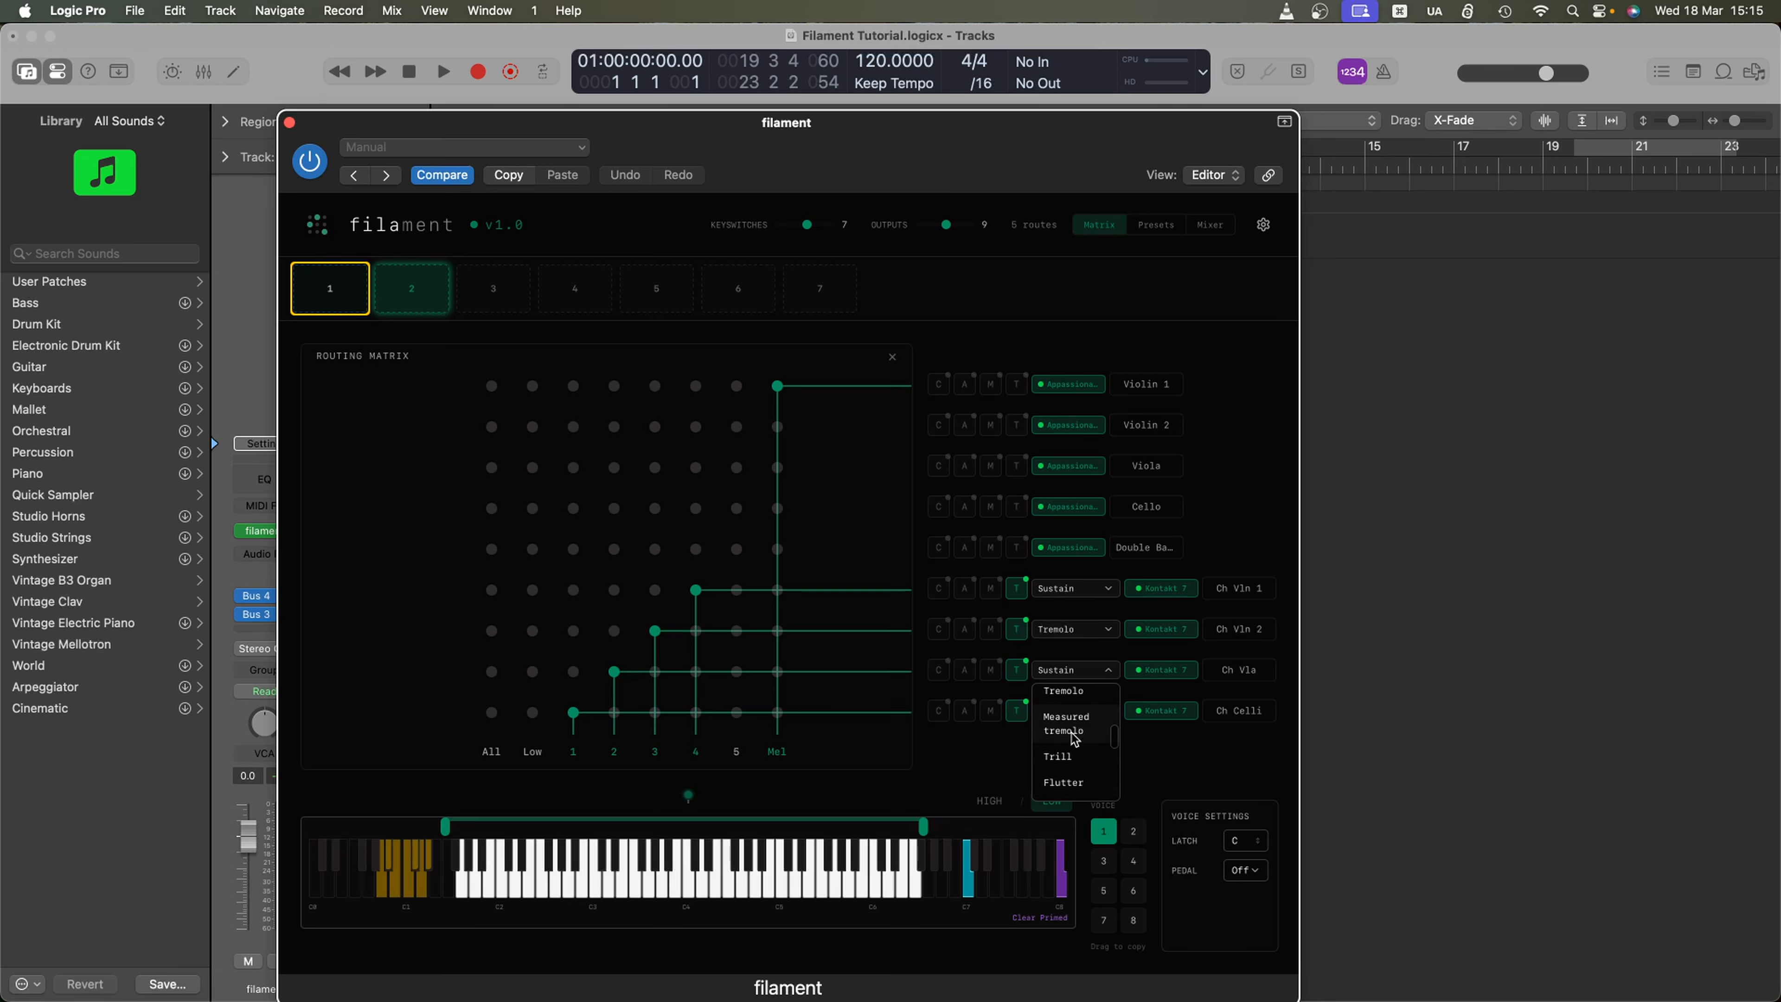
{"action": "left_click", "coordinate": [1077, 693]}
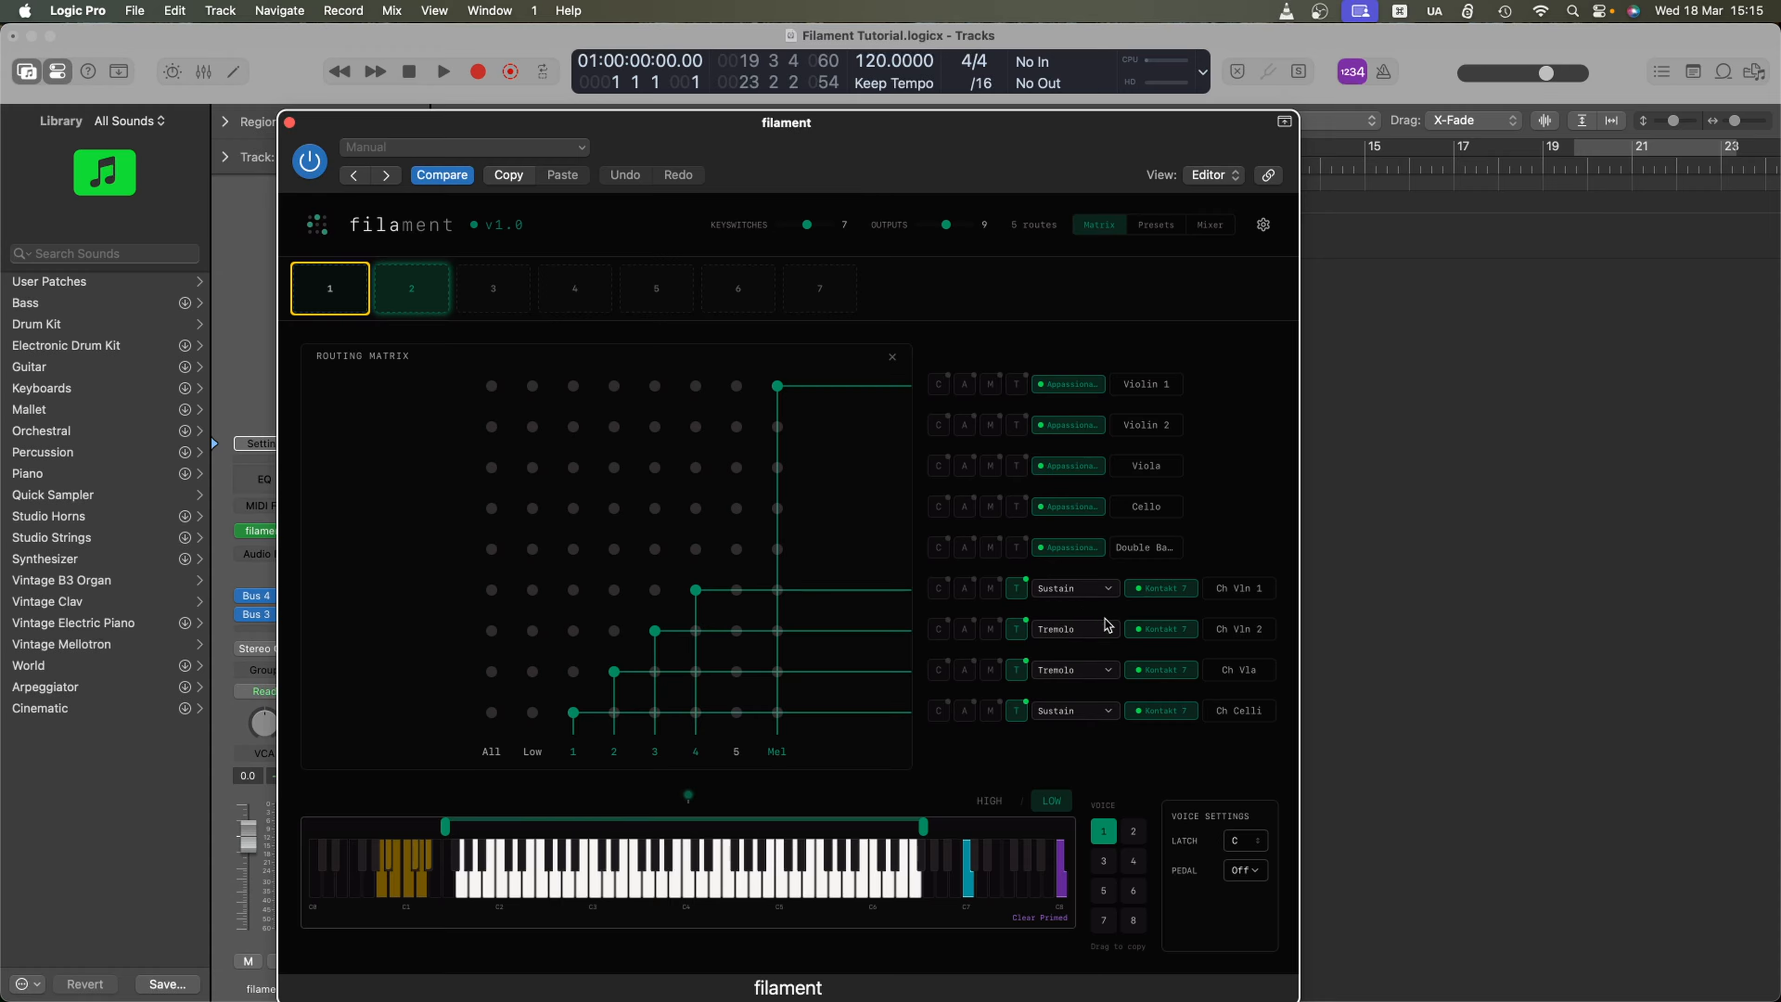
{"action": "left_click", "coordinate": [1092, 596]}
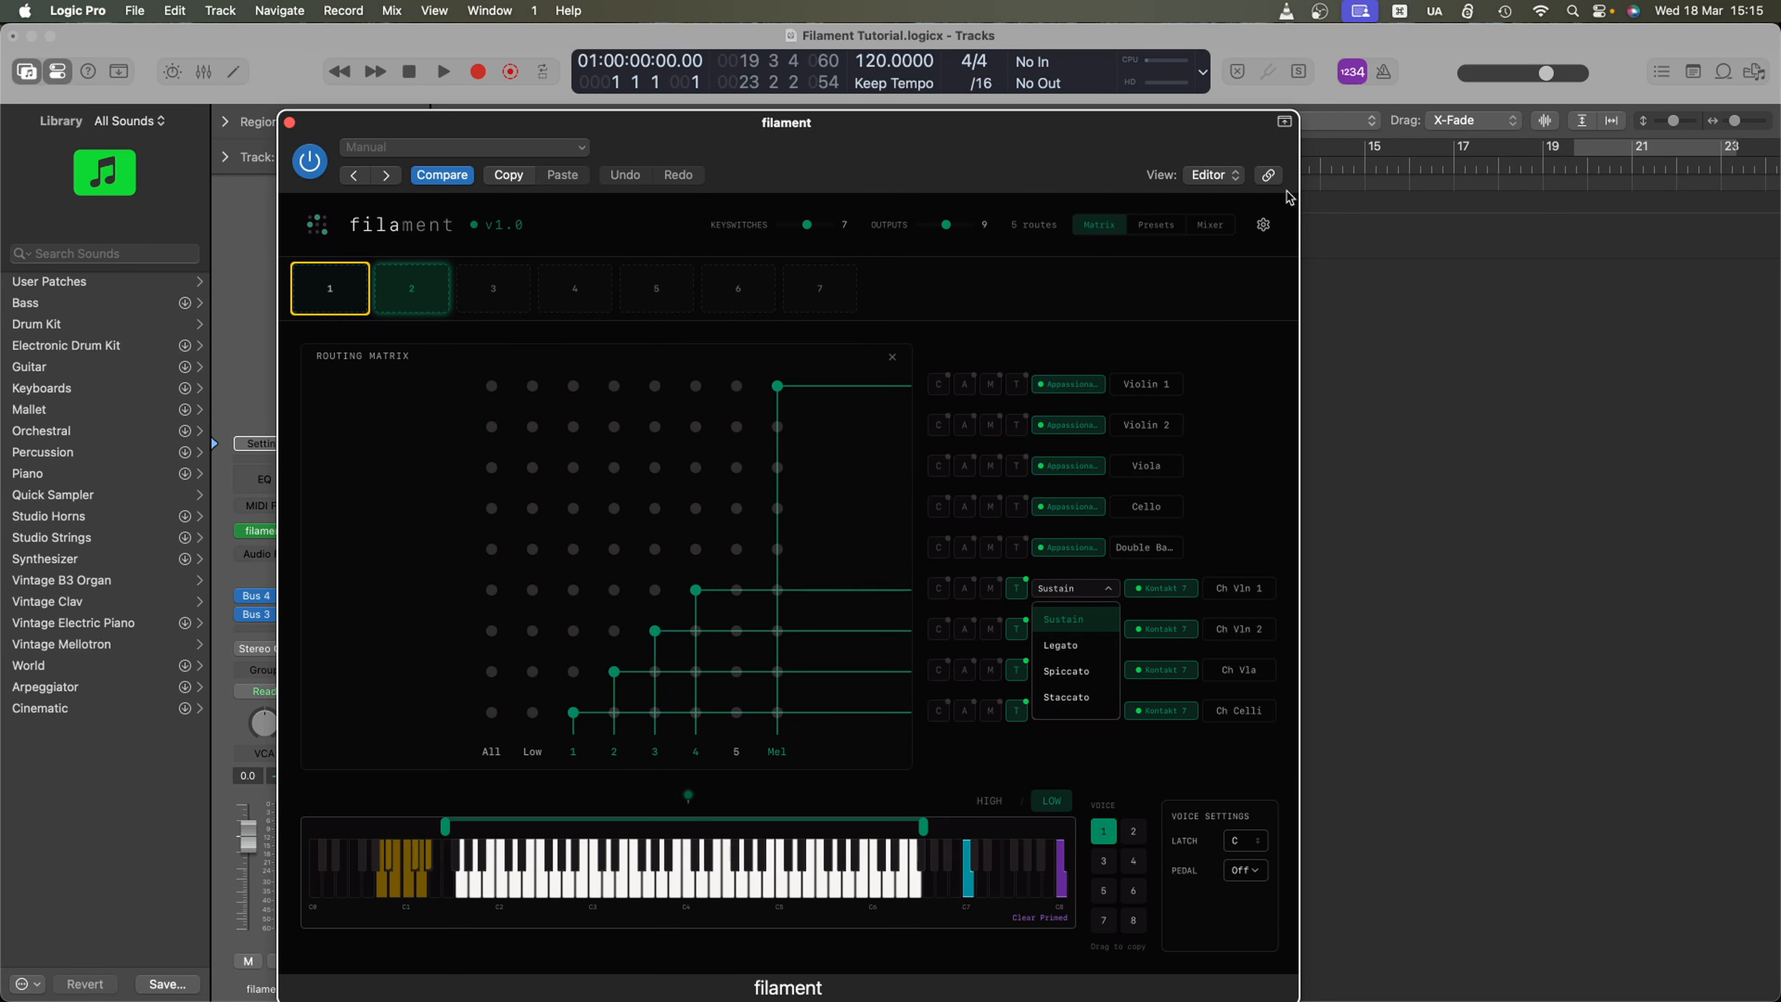
{"action": "left_click", "coordinate": [1211, 226]}
{"action": "left_click", "coordinate": [1086, 225]}
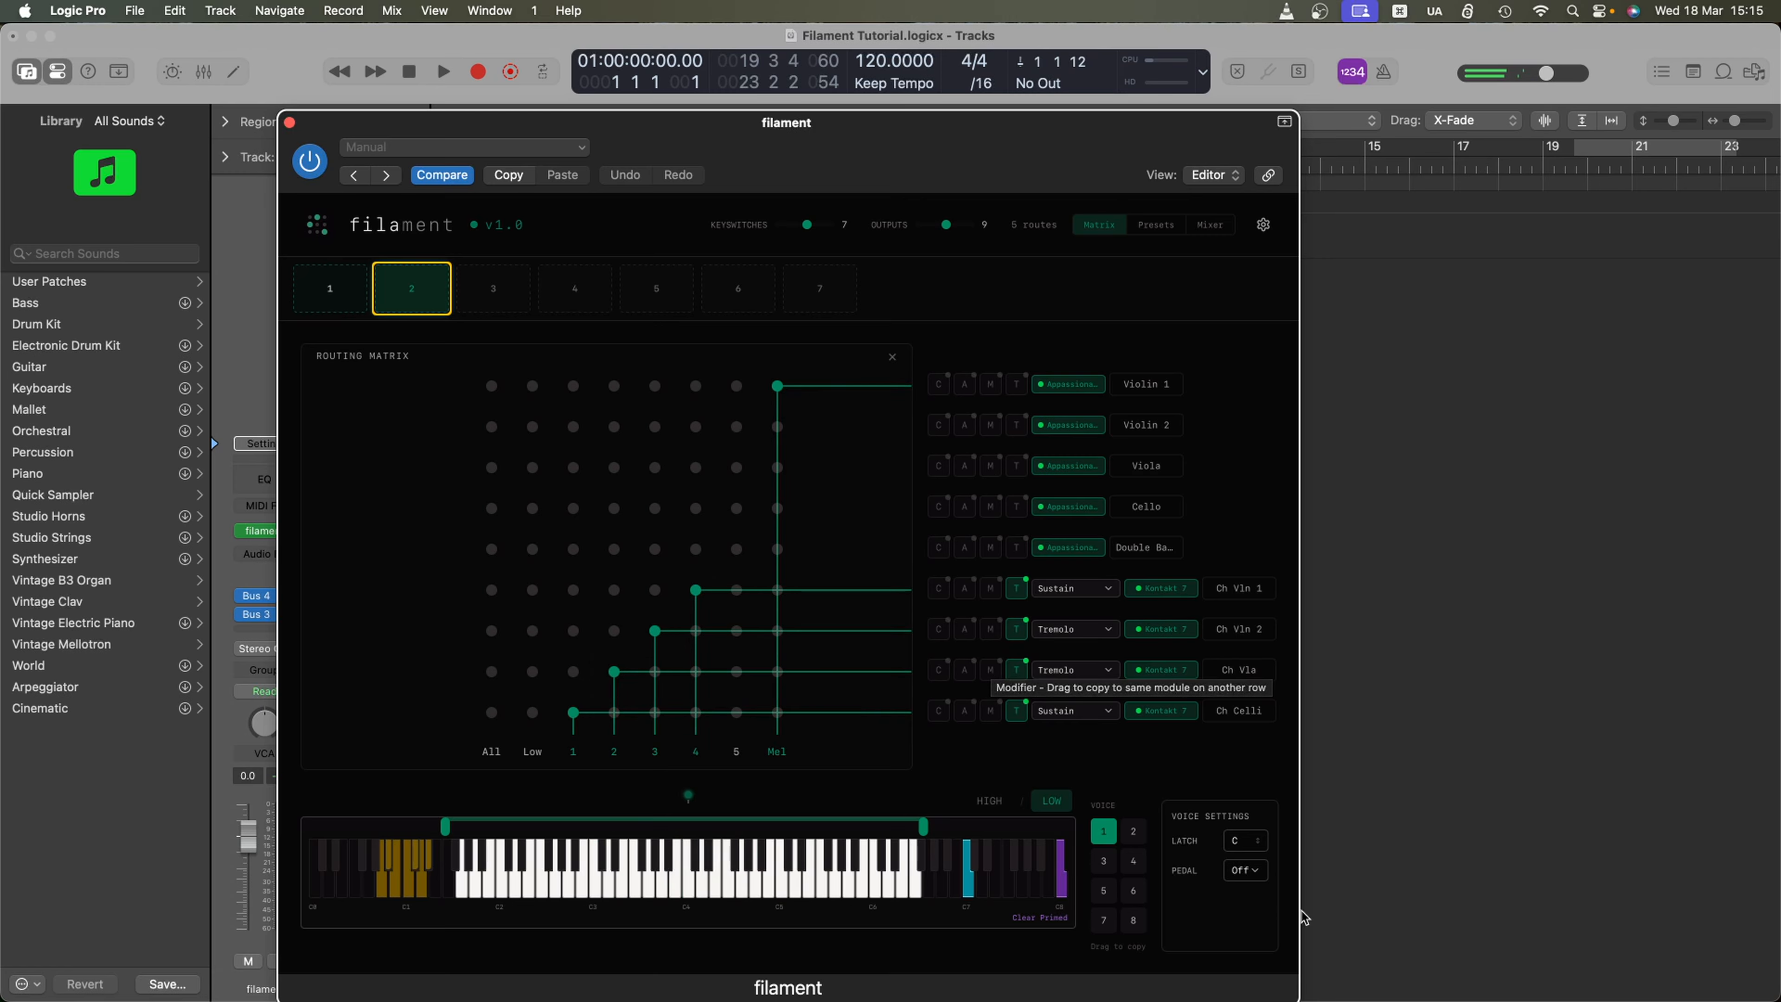
- Set the voice pedal option to On for keyswitch 2 and keyswitch 1
{"action": "left_click", "coordinate": [1256, 872]}
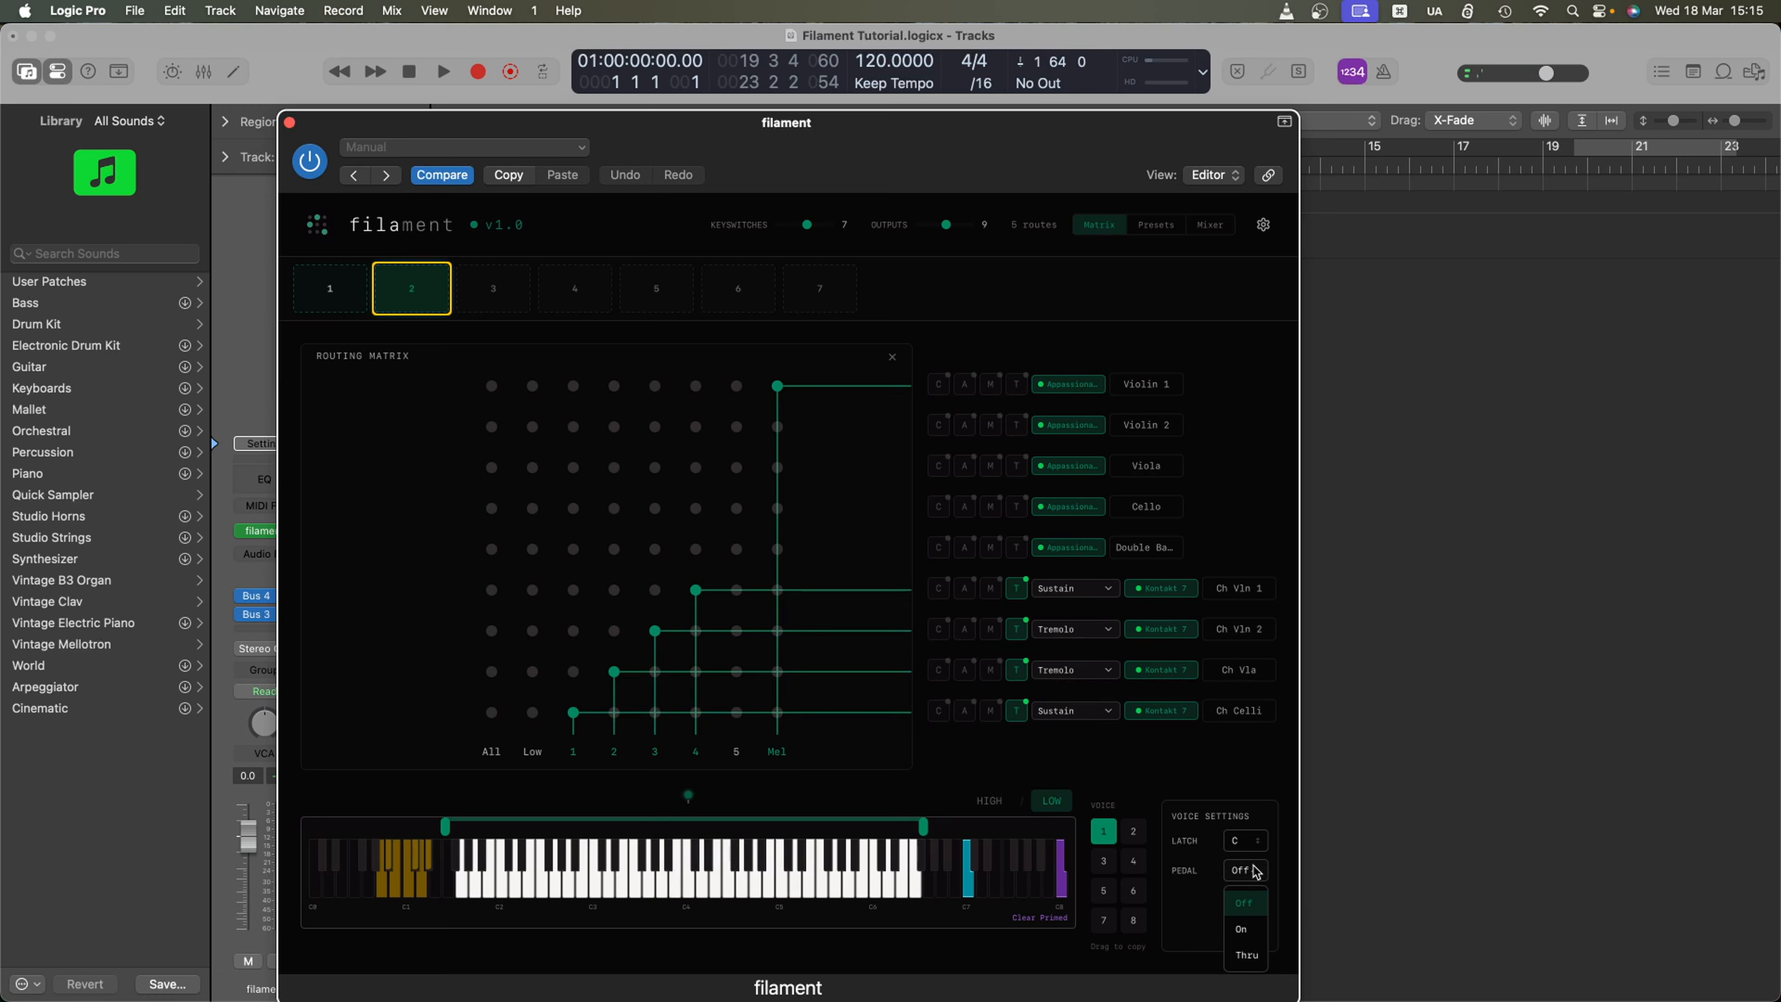
{"action": "left_click", "coordinate": [1245, 929]}
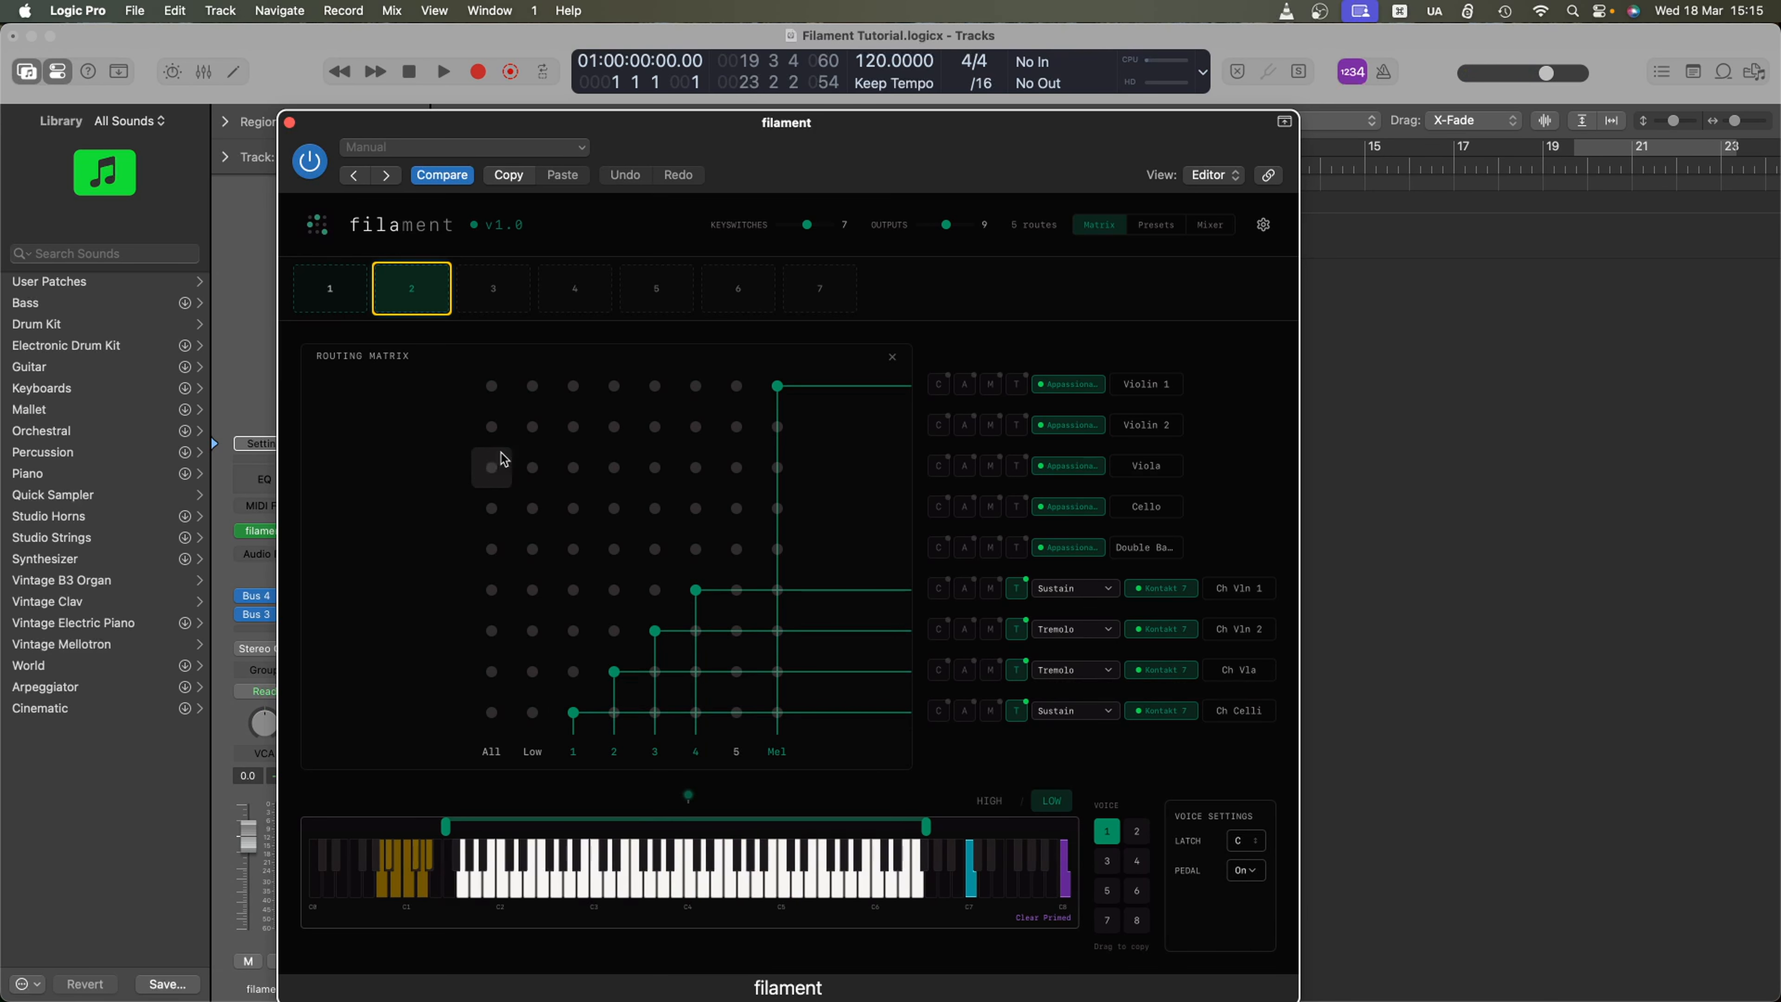
{"action": "left_click", "coordinate": [334, 292]}
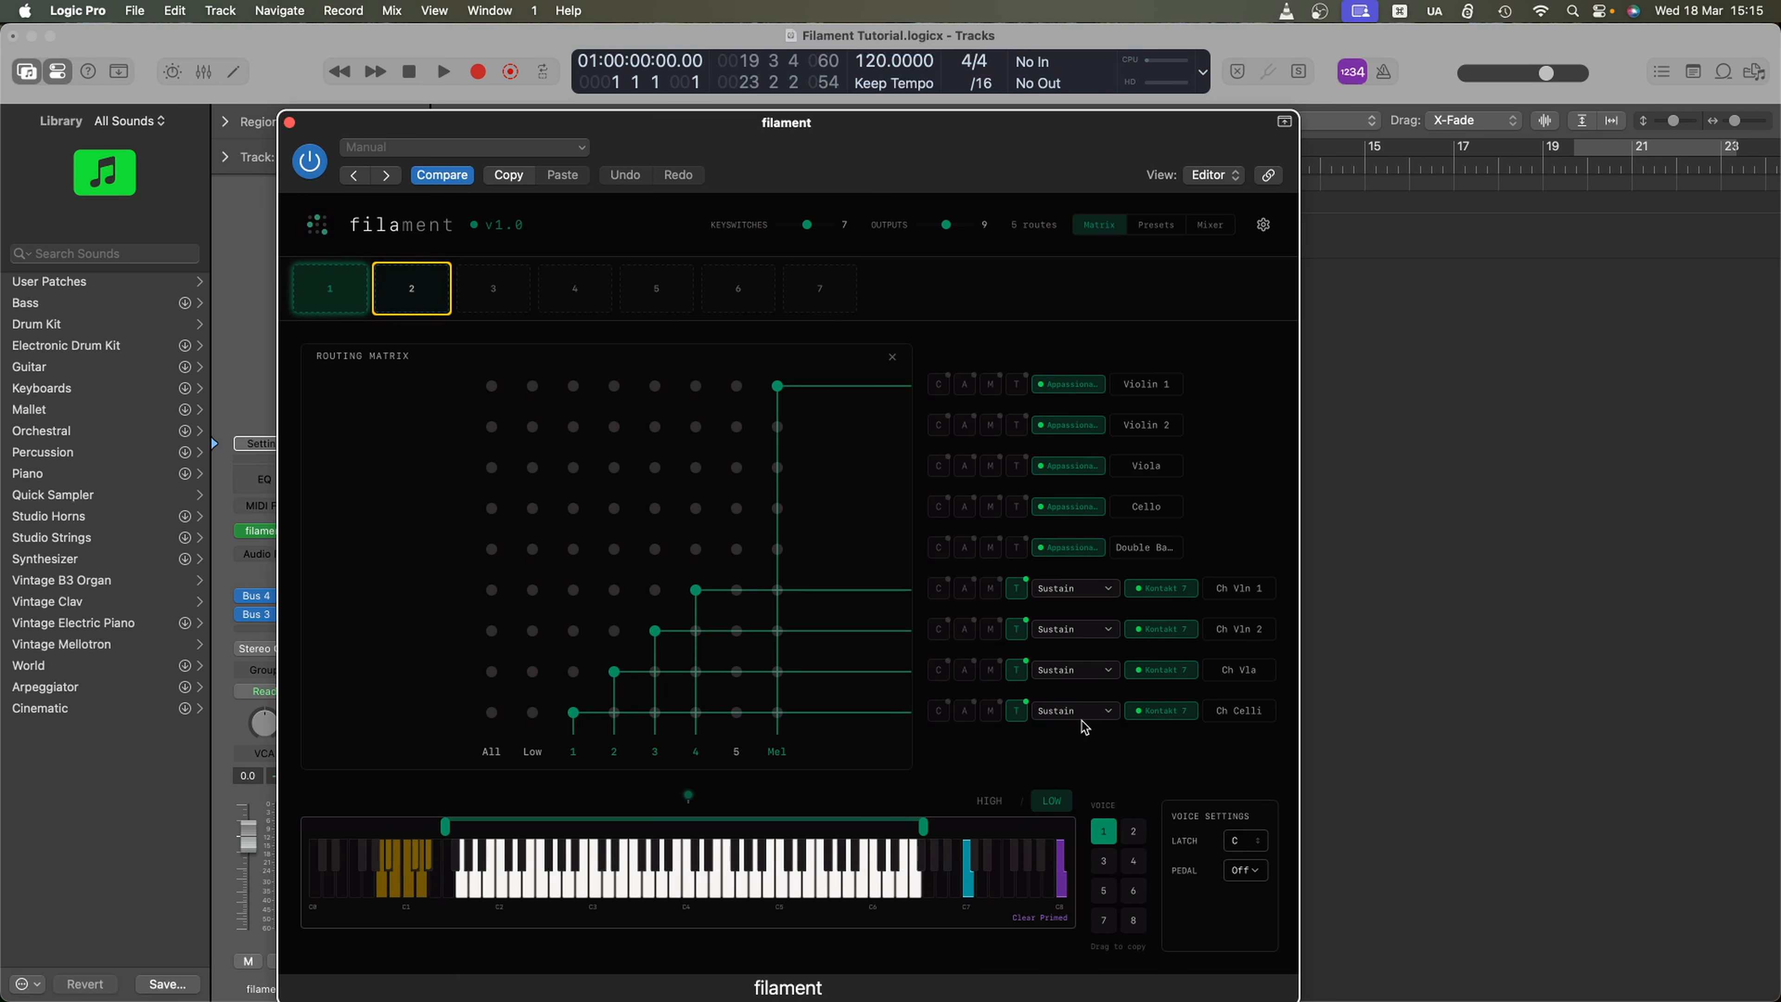
{"action": "left_click", "coordinate": [1266, 872]}
{"action": "left_click", "coordinate": [1250, 929]}
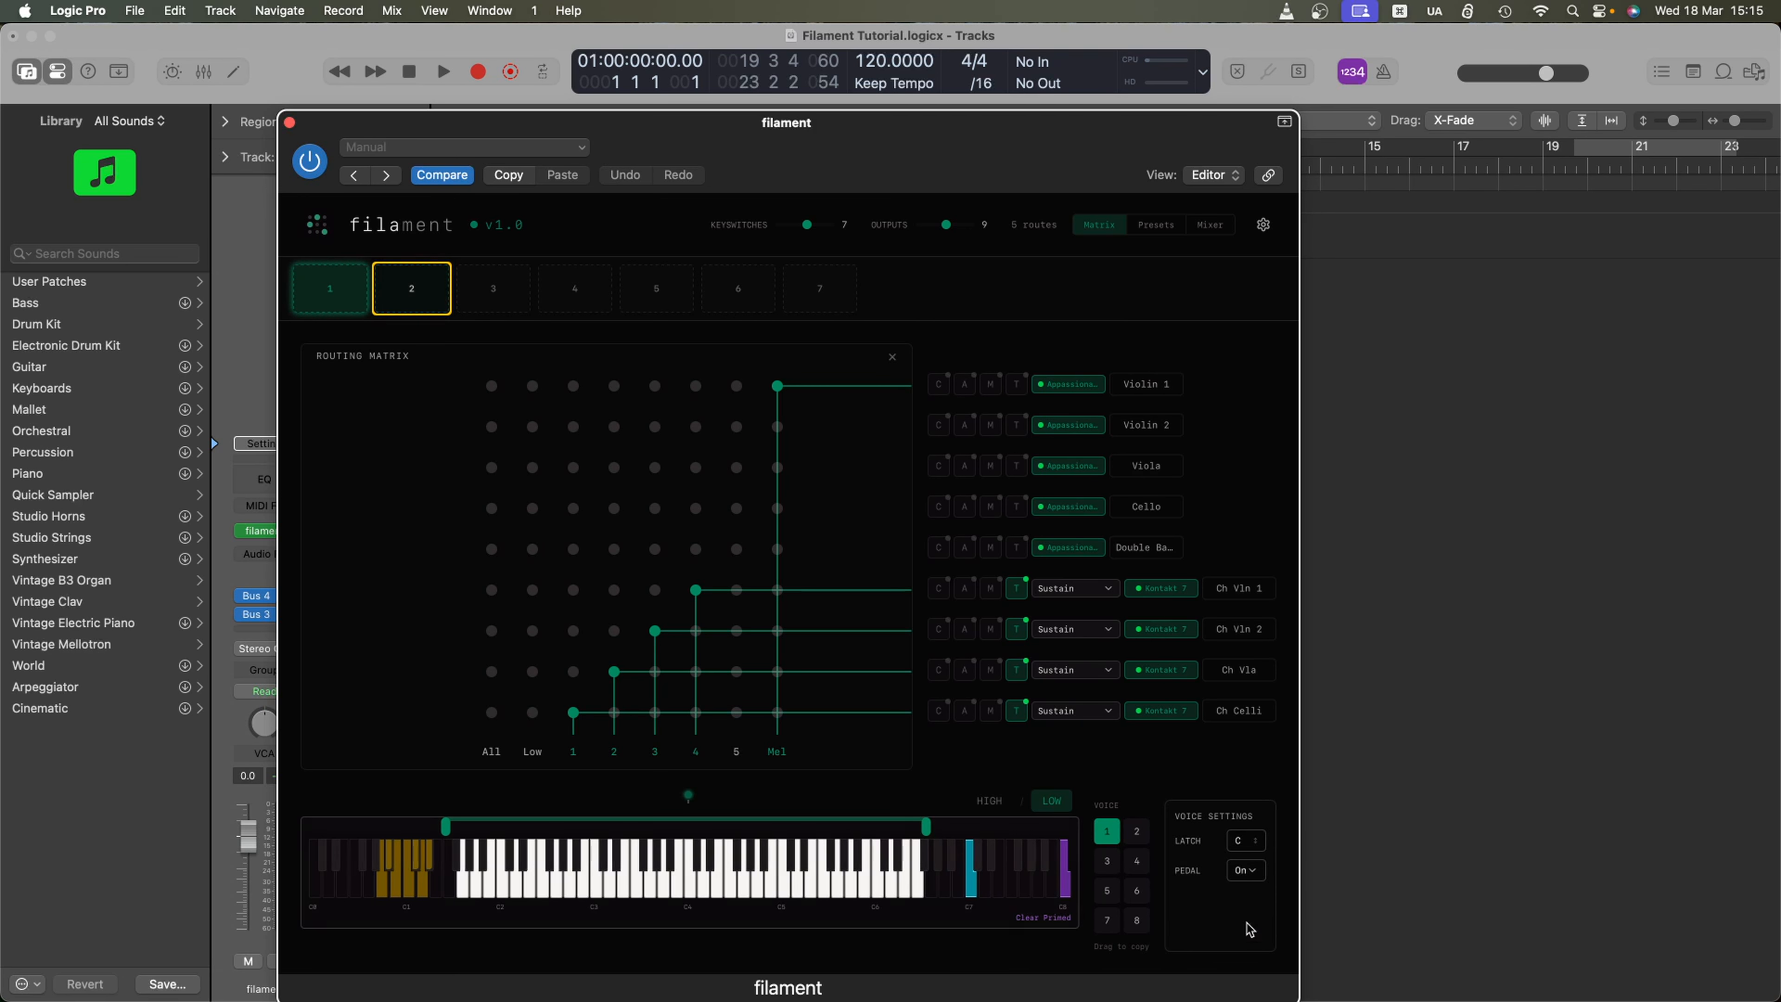